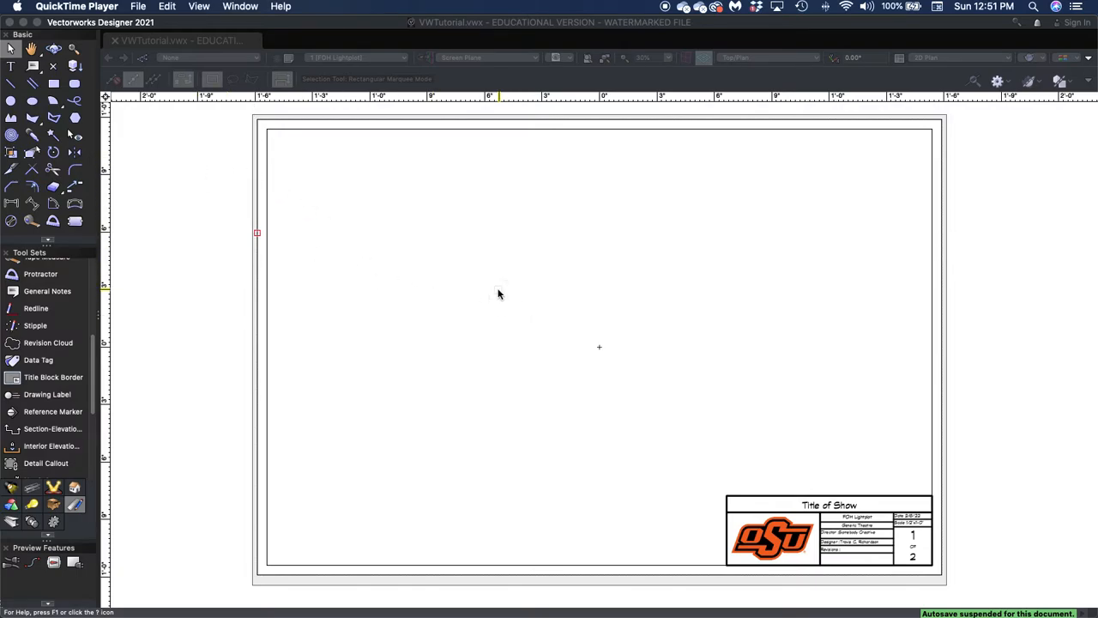
Switch from the FOH Lightplot sheet layer to the Theatre FloorPlan design layer
left_click(217, 264)
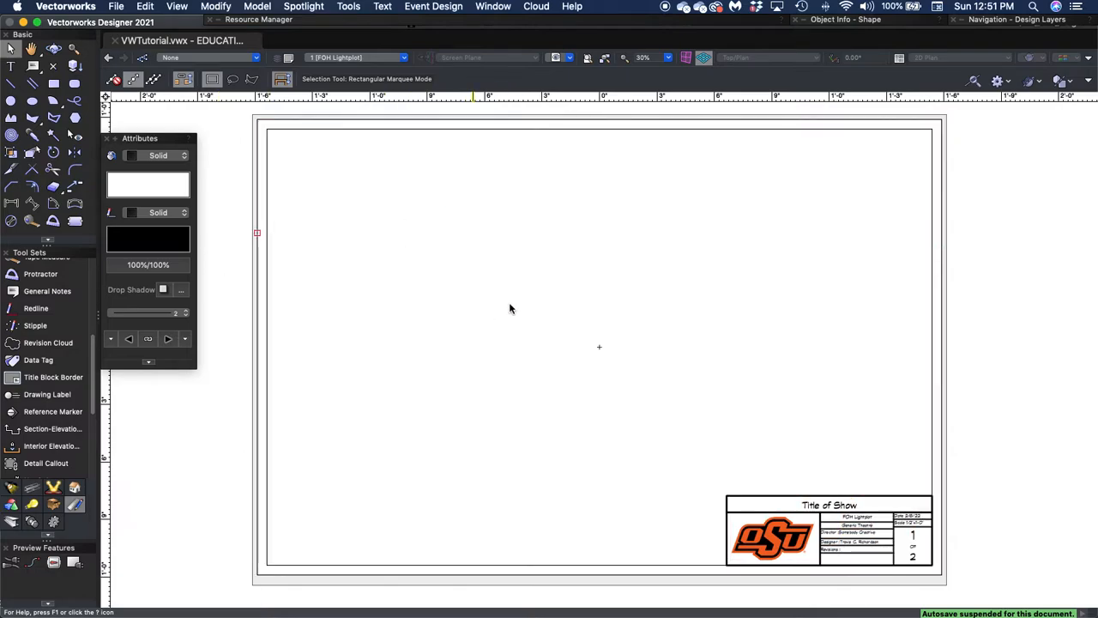
left_click(404, 58)
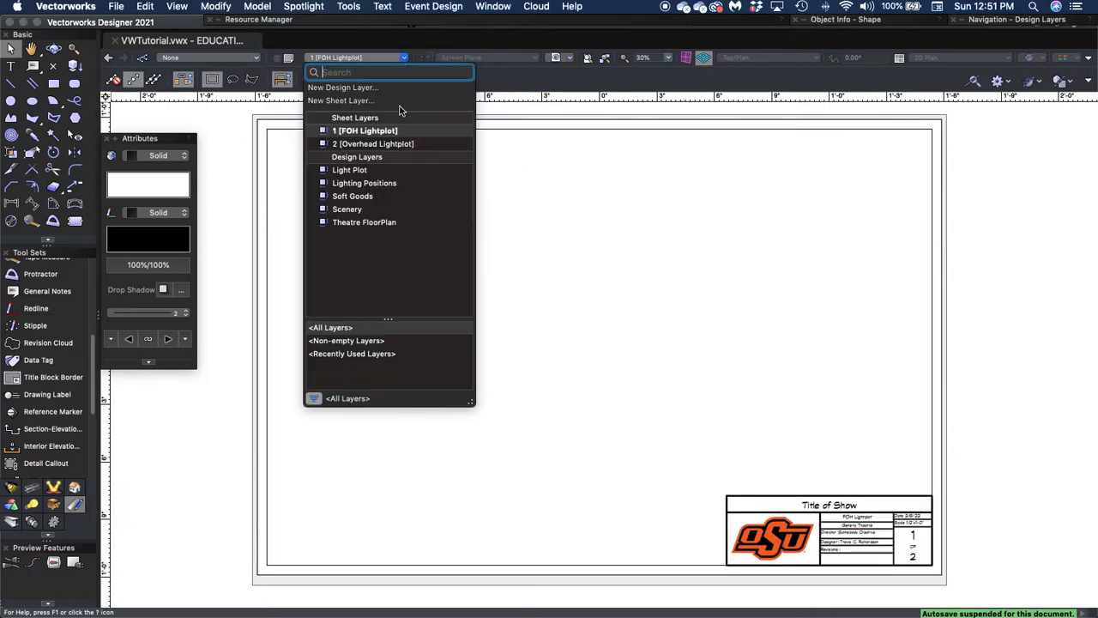
left_click(360, 223)
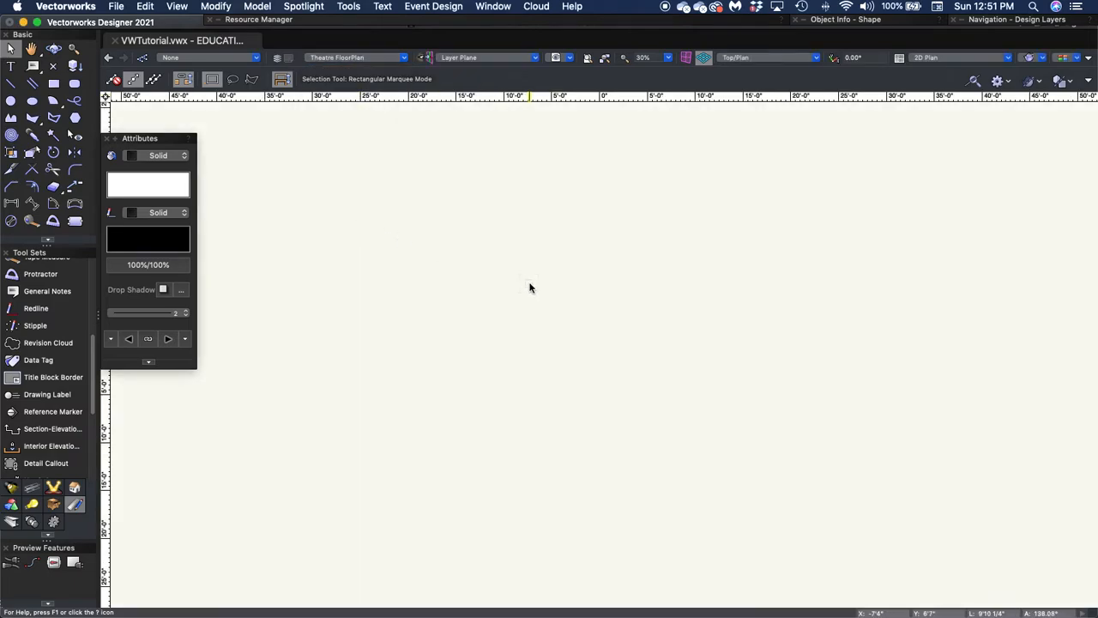
Start a 2D polygon at about X -29'0", Y -8'3" with an 11' horizontal edge running right
scroll(517, 277, "down", 1)
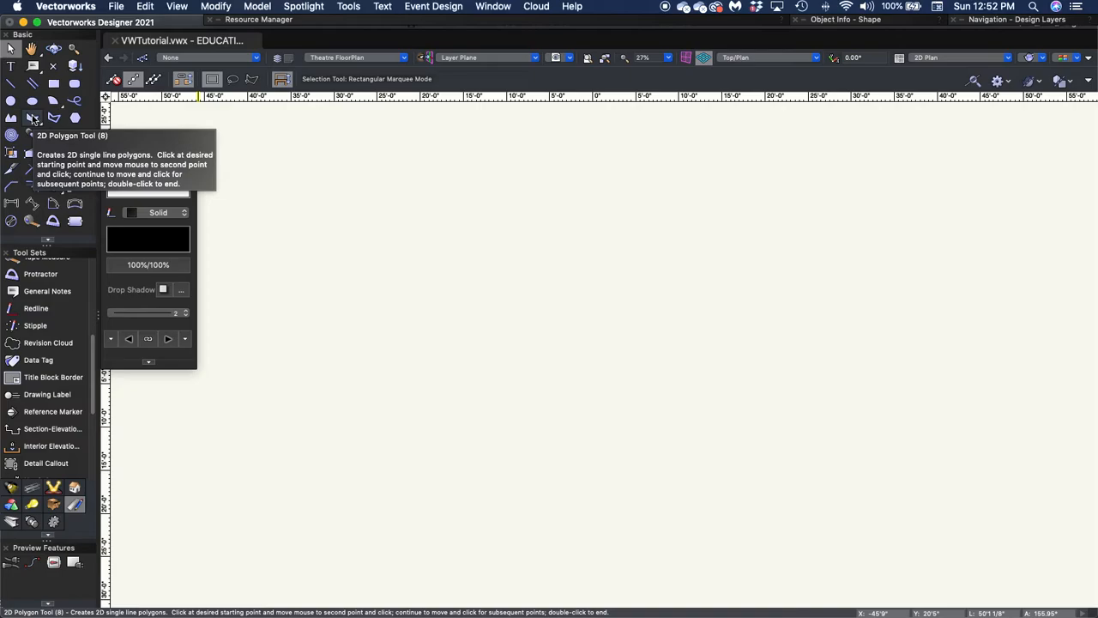
left_click(34, 119)
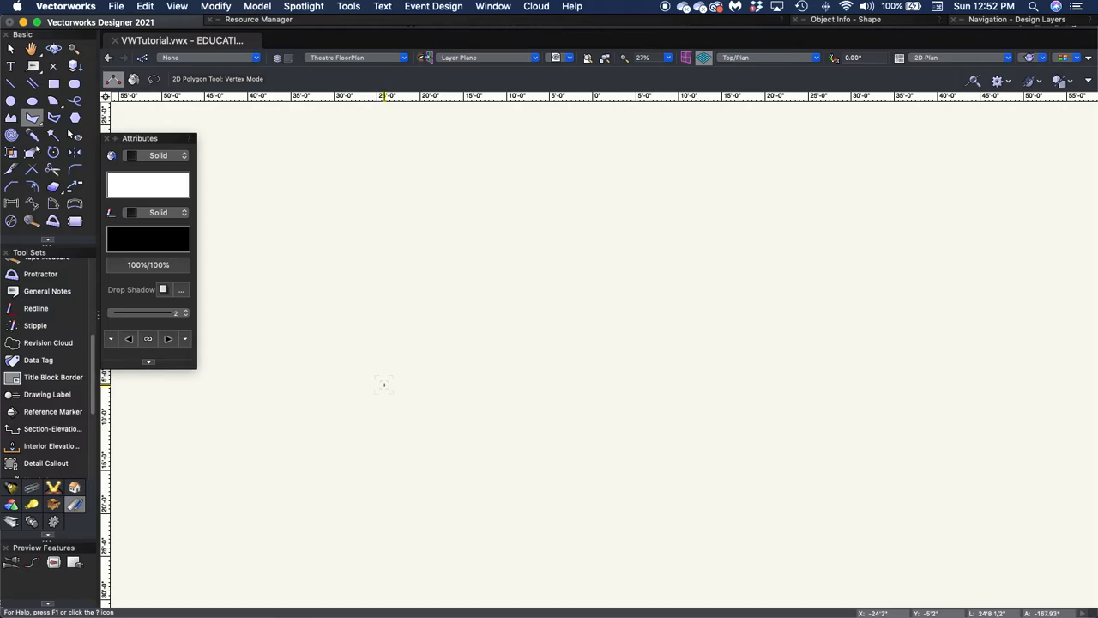
left_click(342, 412)
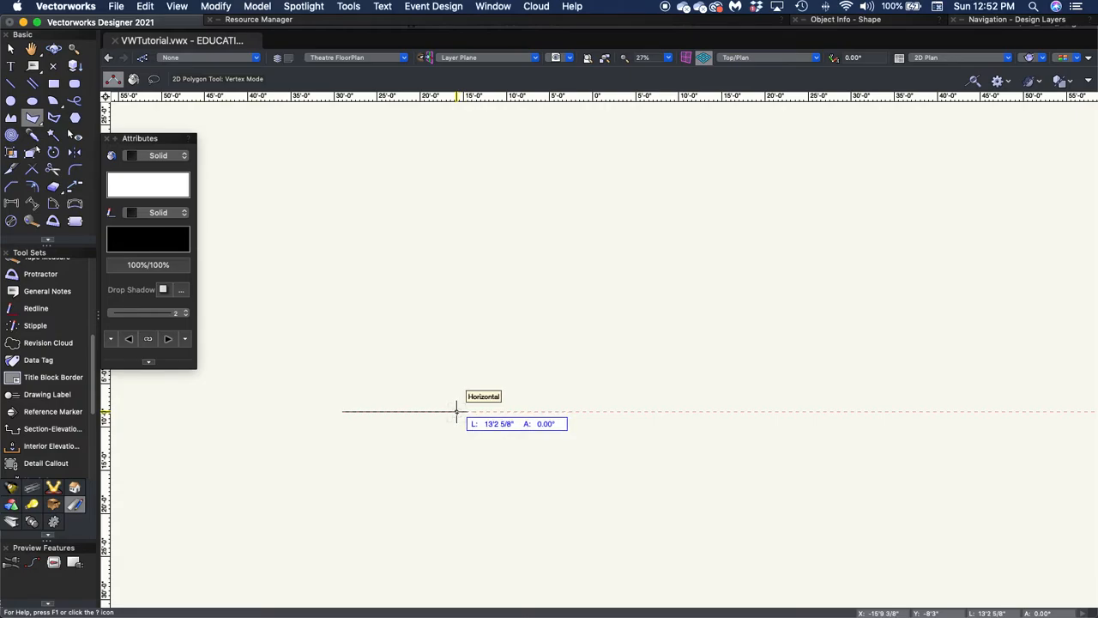
key("Tab")
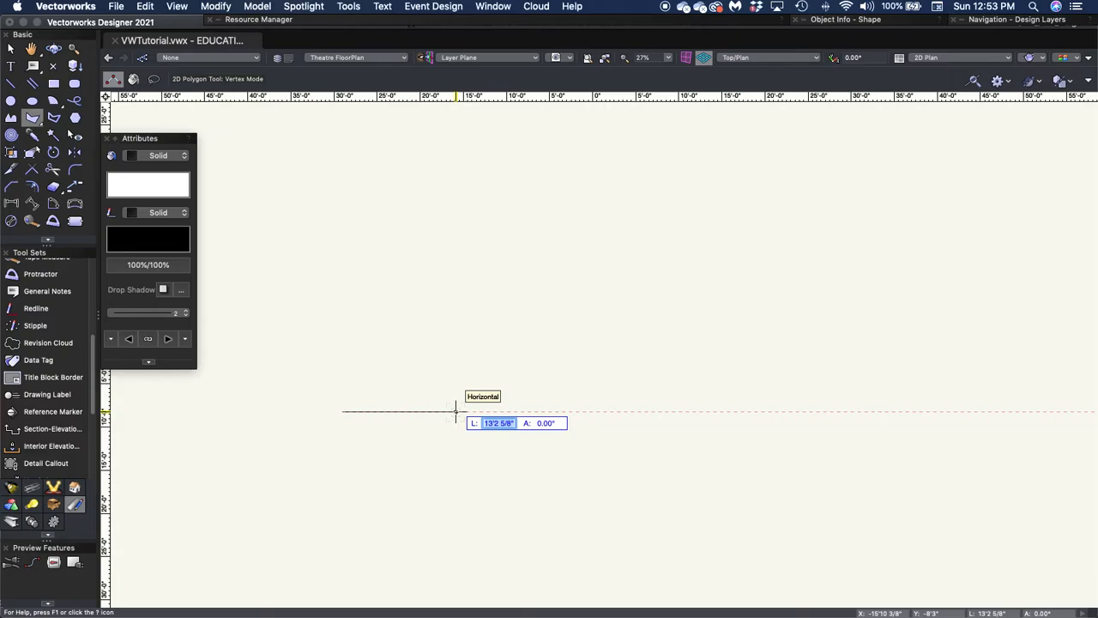
type("11")
key("Return")
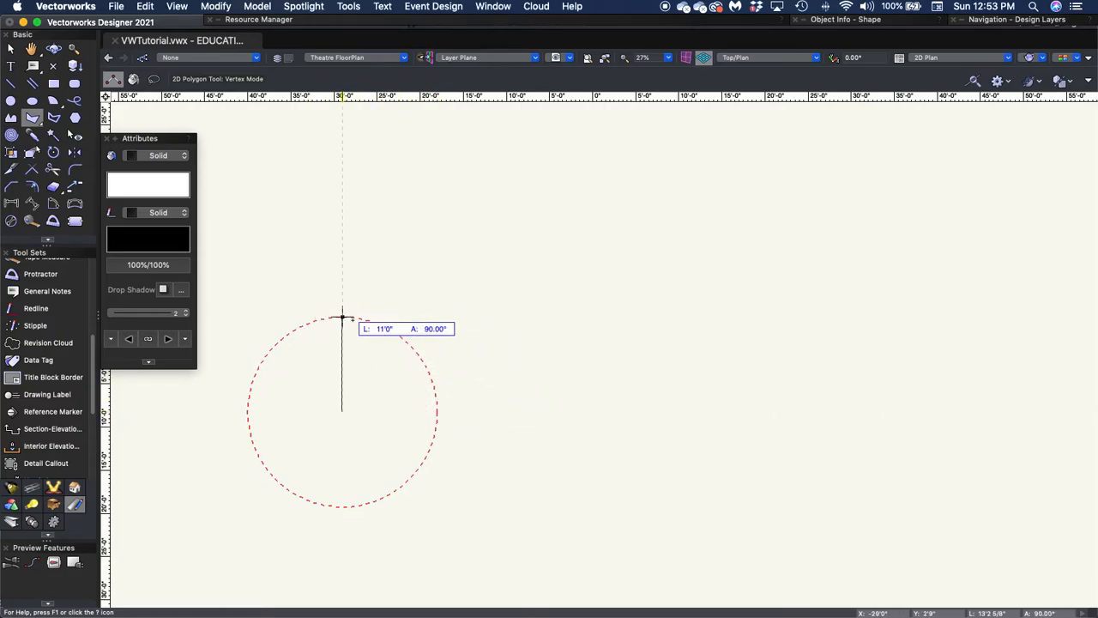
left_click(436, 411)
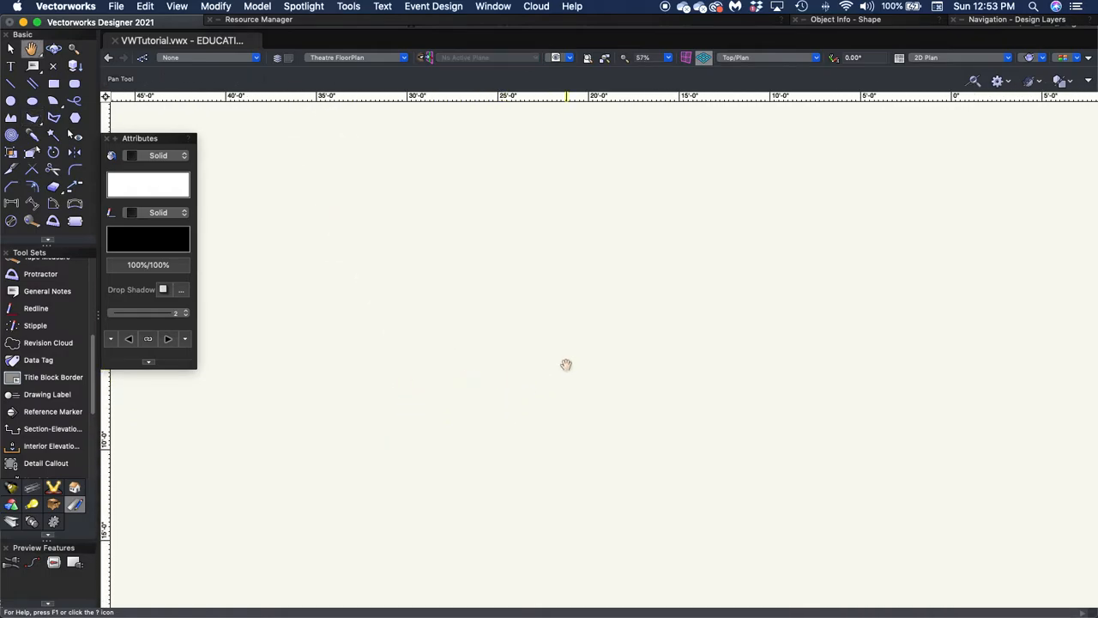
Add a vertical polygon edge 1'2 1/2" long going up from the end of the 11' edge
middle_click_drag(566, 364, 569, 362)
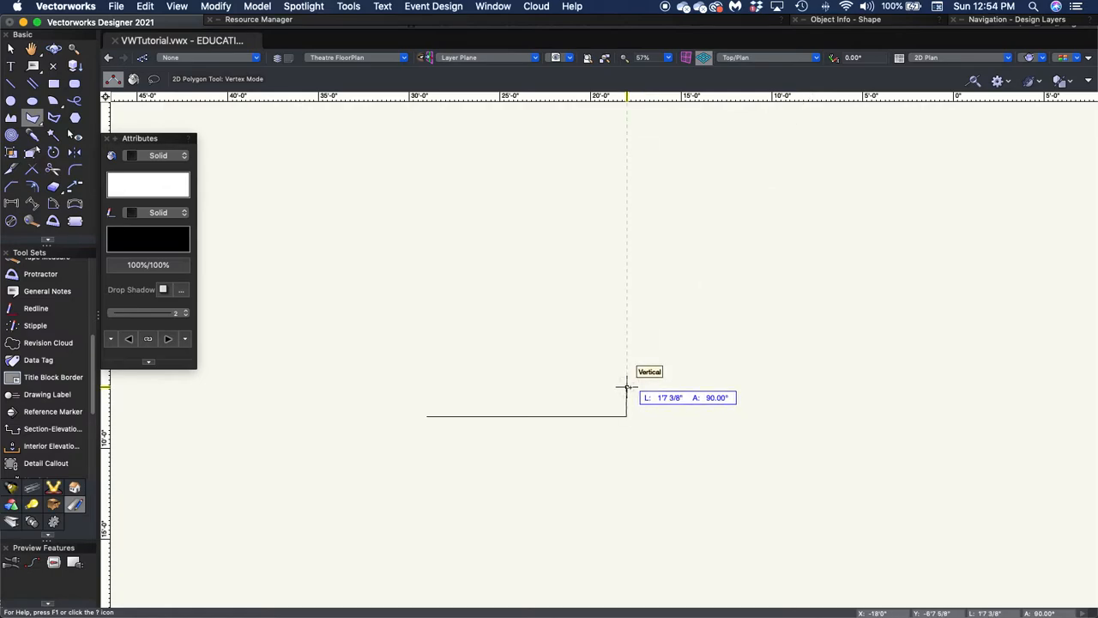
key("Tab")
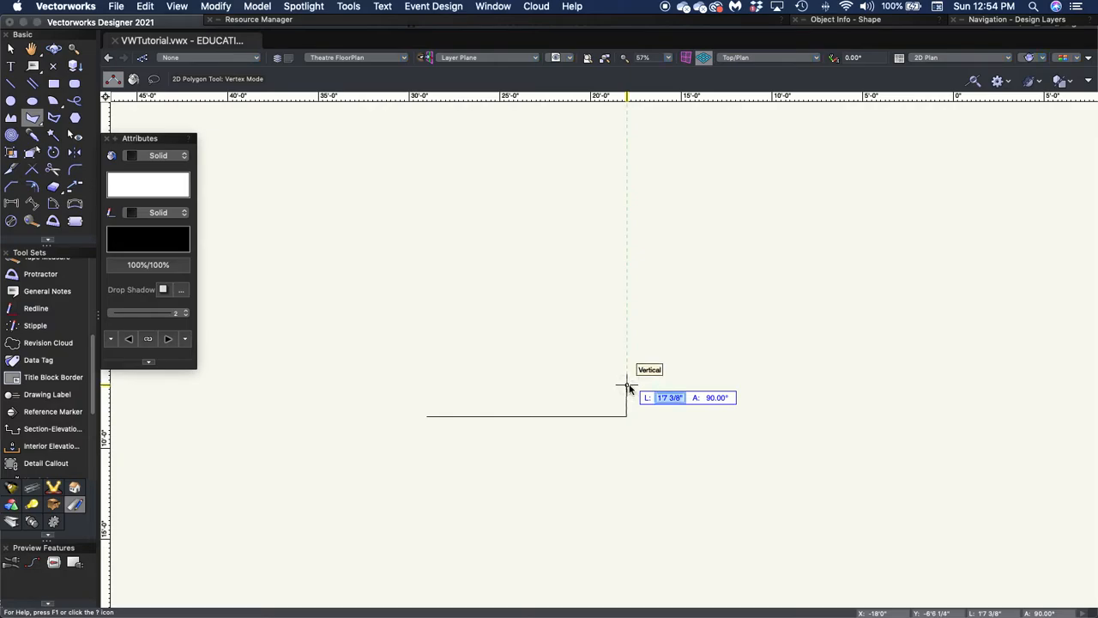
type("1' 2 1/2\"")
key("BackSpace")
key("BackSpace")
type("2\"")
key("Return")
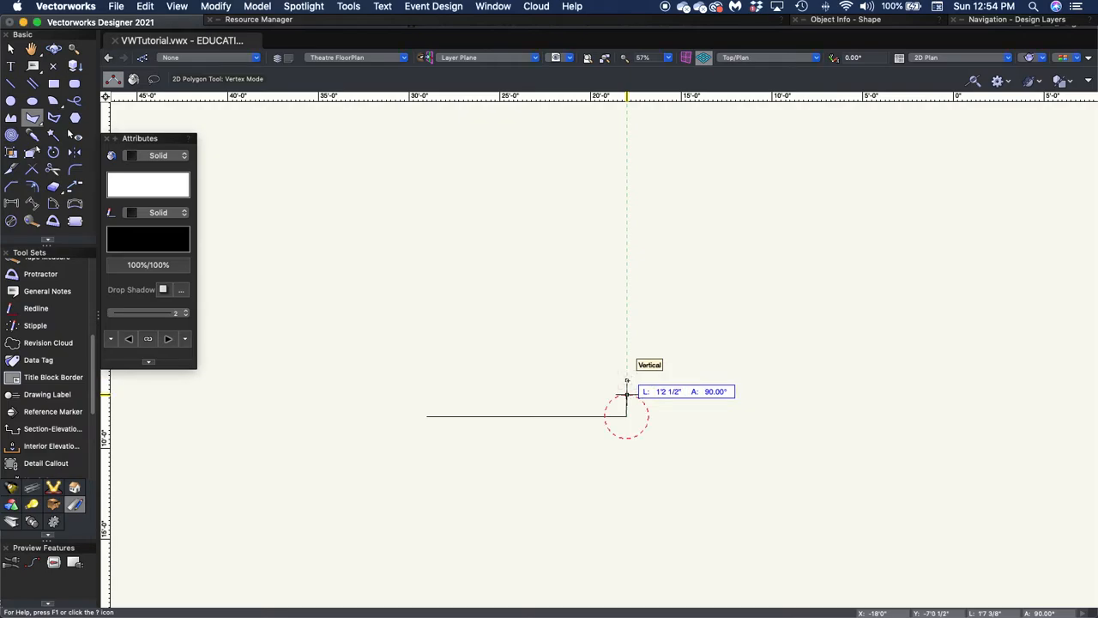
double_click(626, 394)
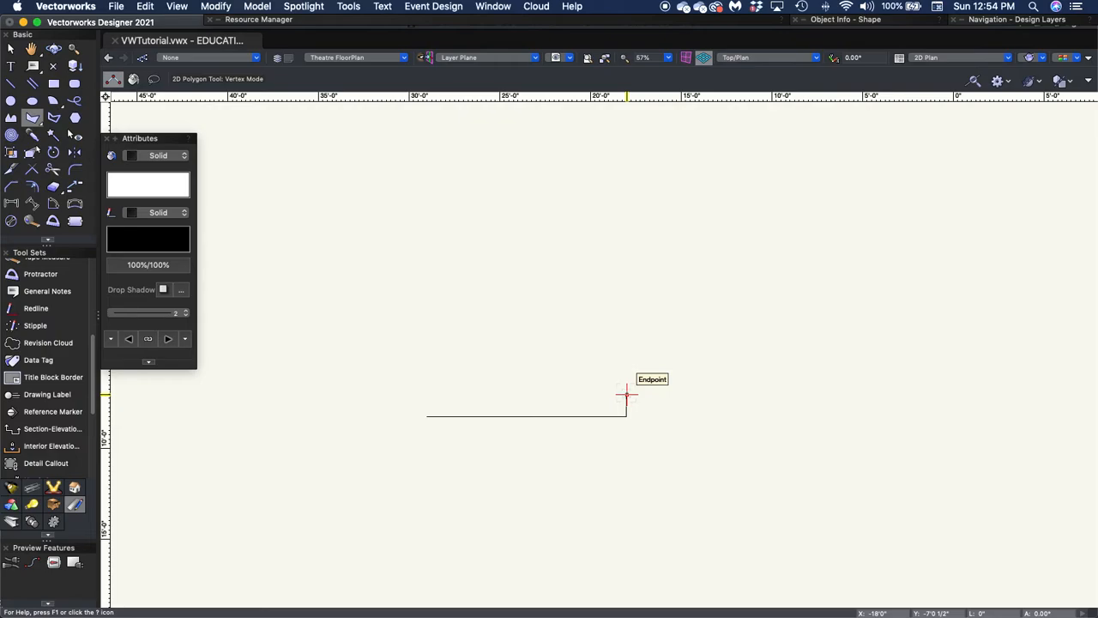
left_click(626, 394)
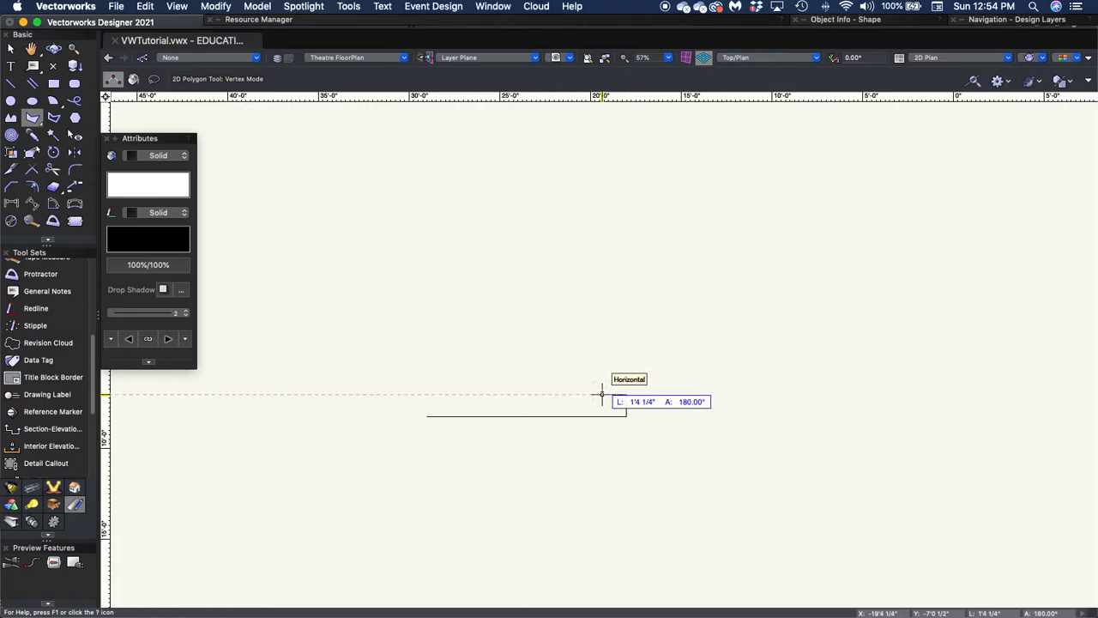
Add a horizontal polygon edge 1'2" long running left at 180°
key("Tab")
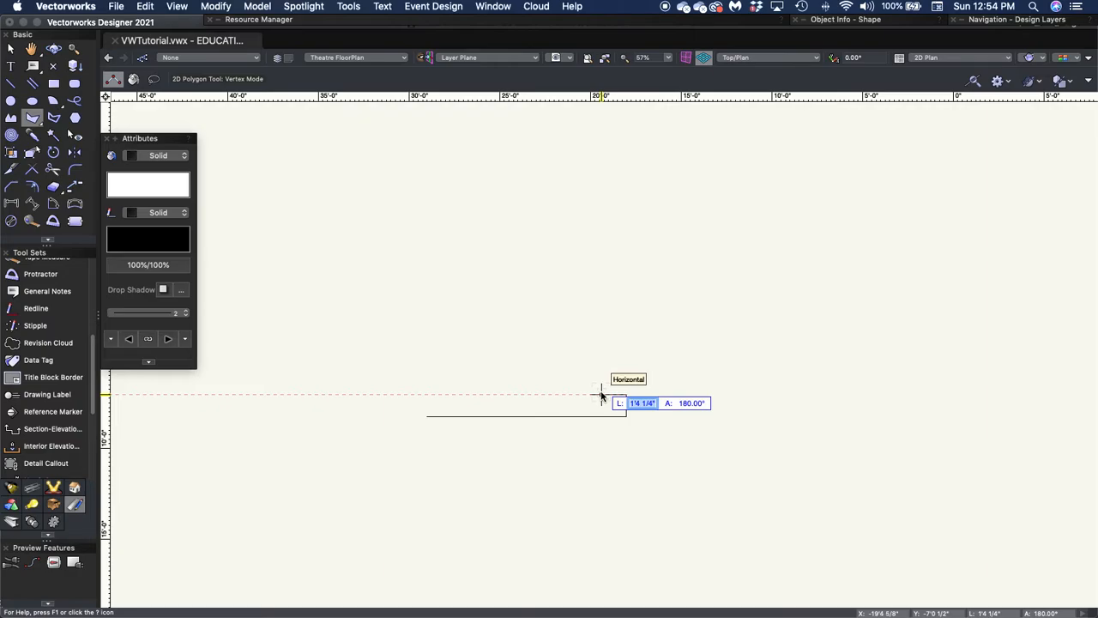
type("1'2")
key("Tab")
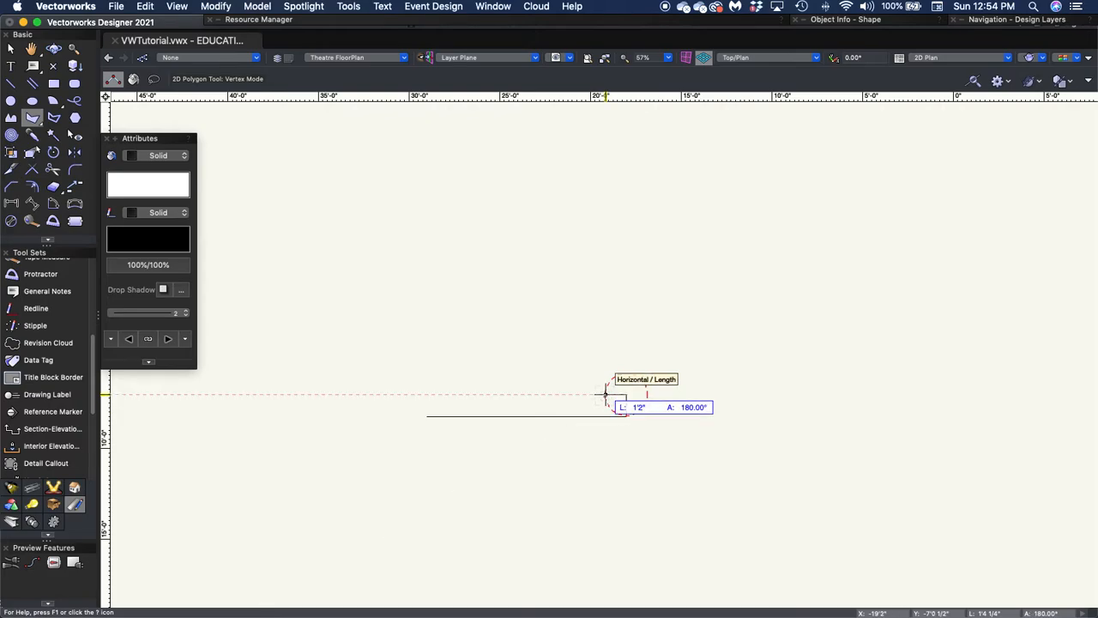
left_click(605, 394)
Add a vertical polygon edge 4" long going down at -90° to form the notch
scroll(606, 394, "up", 4)
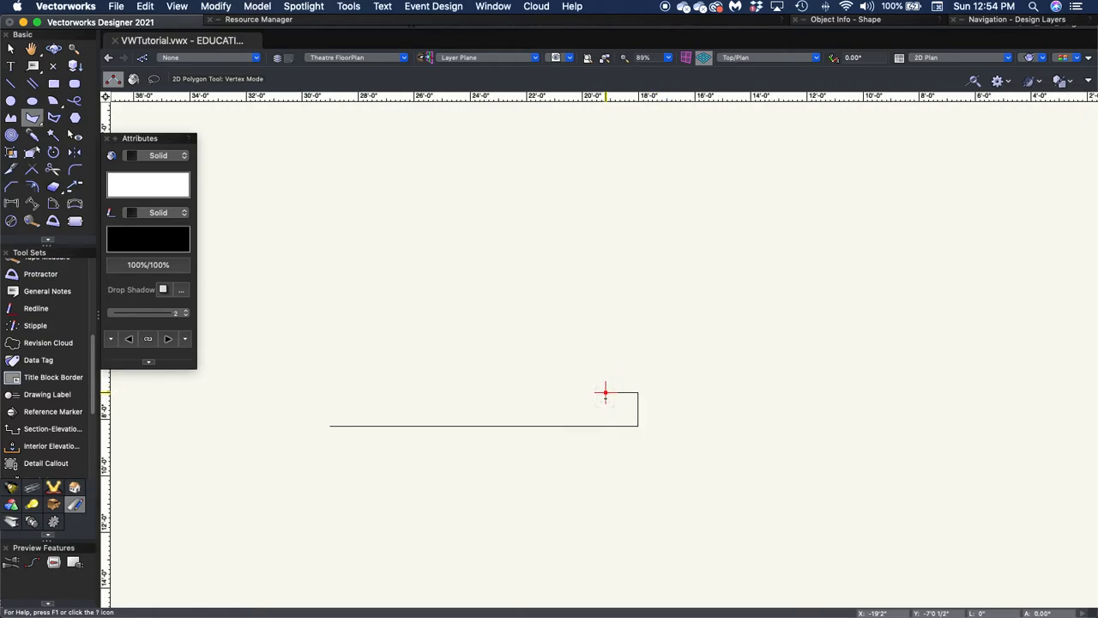
scroll(606, 394, "up", 2)
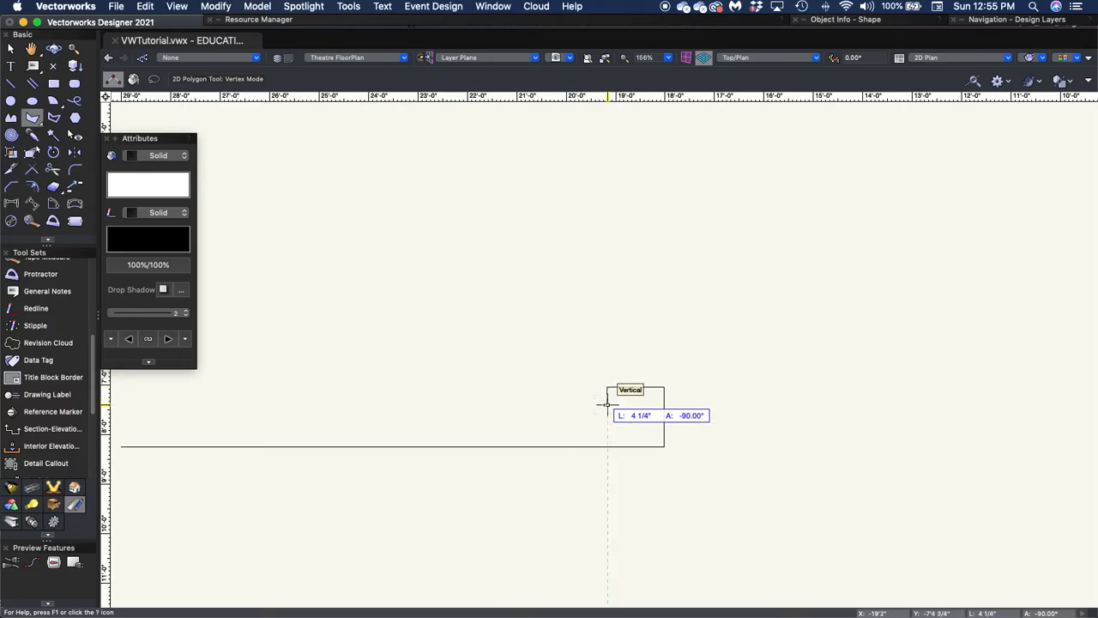
key("Tab")
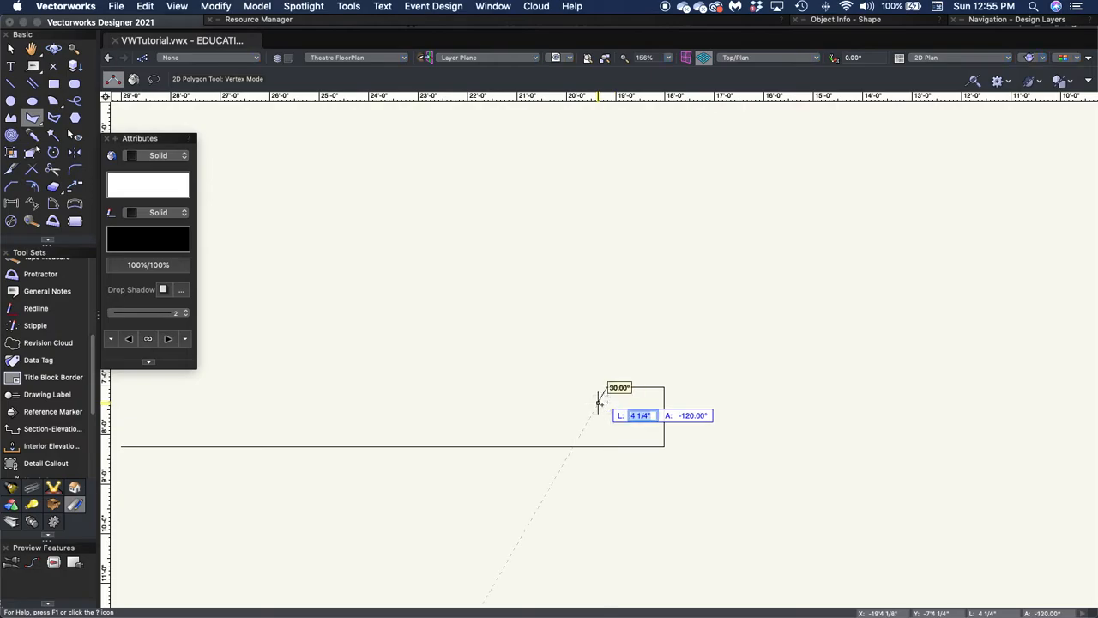
type("4")
key("Tab")
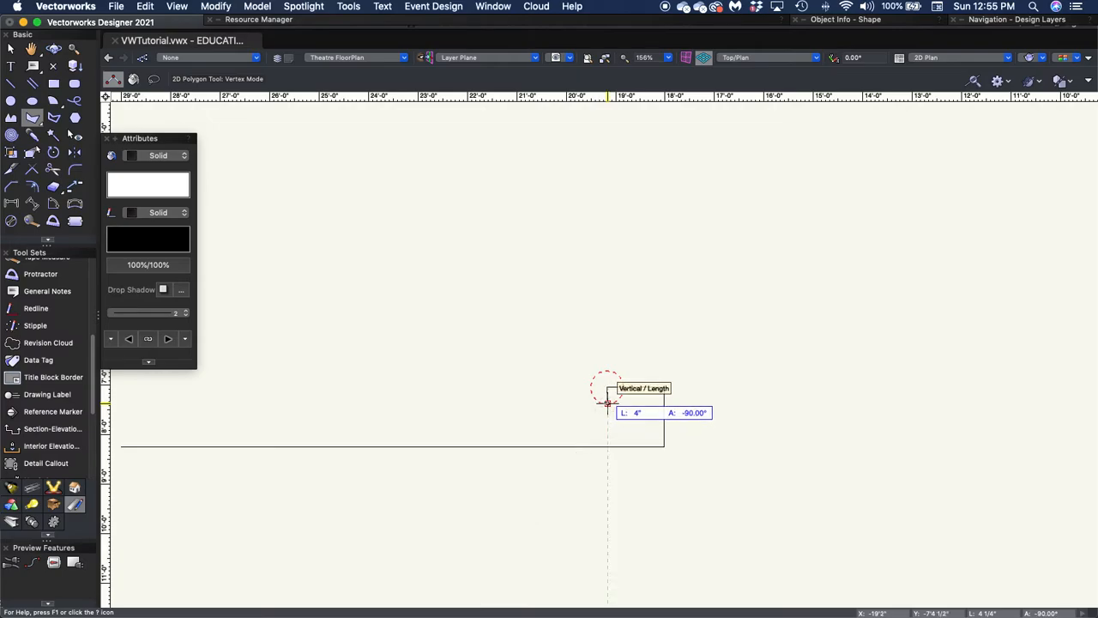
left_click(607, 403)
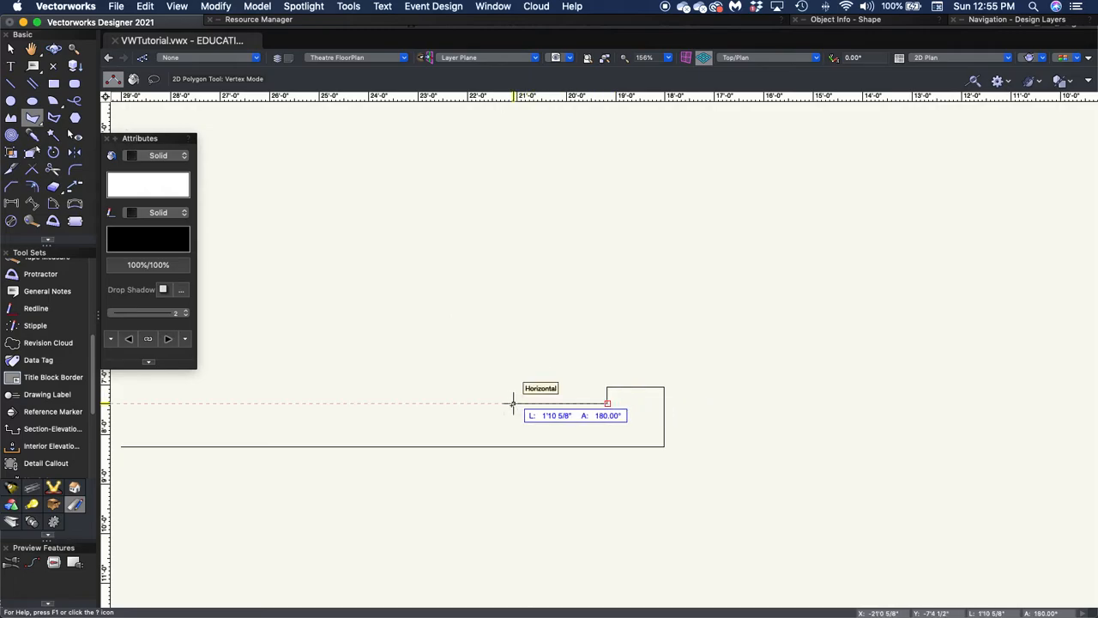
Run the upper edge left until it aligns above the polygon's starting point, then close the outline at that point
left_click(332, 403)
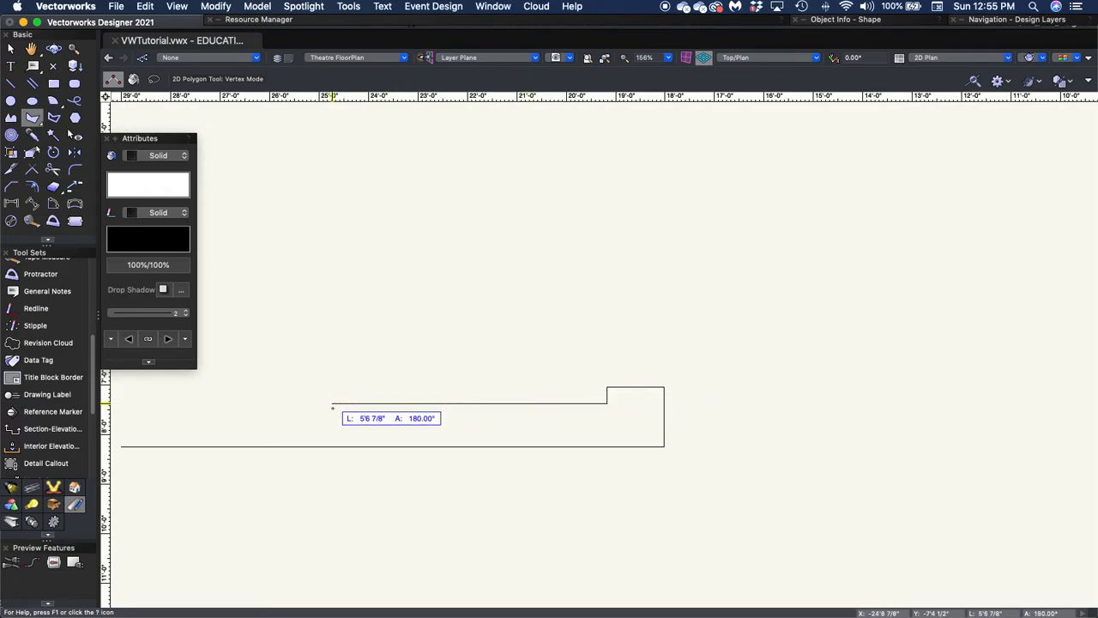
middle_click_drag(485, 412, 640, 416)
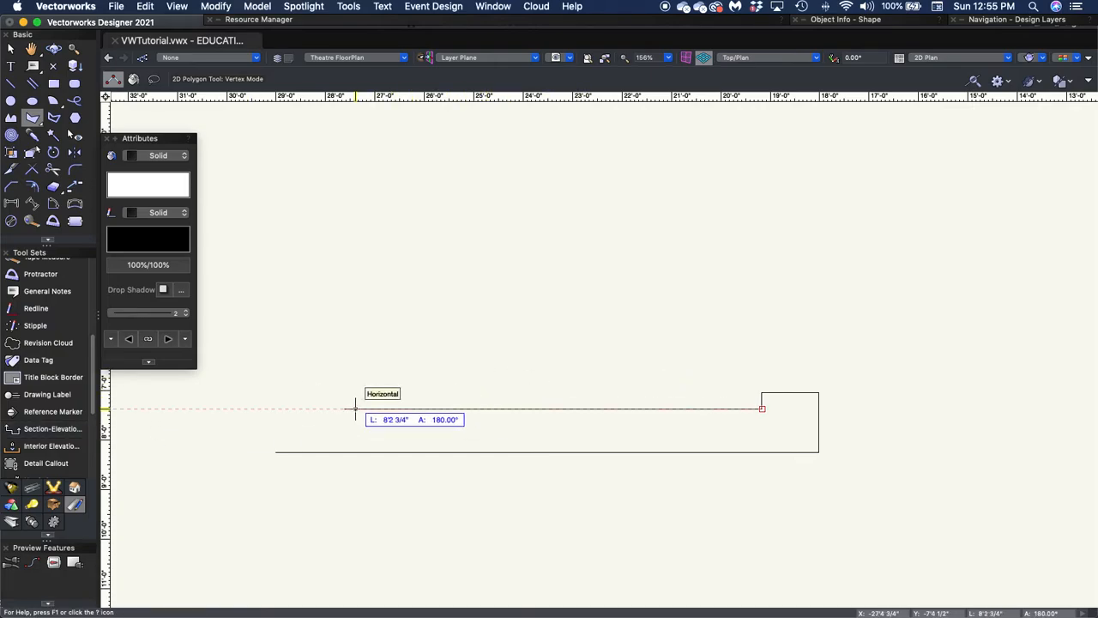
left_click(276, 453, "shift")
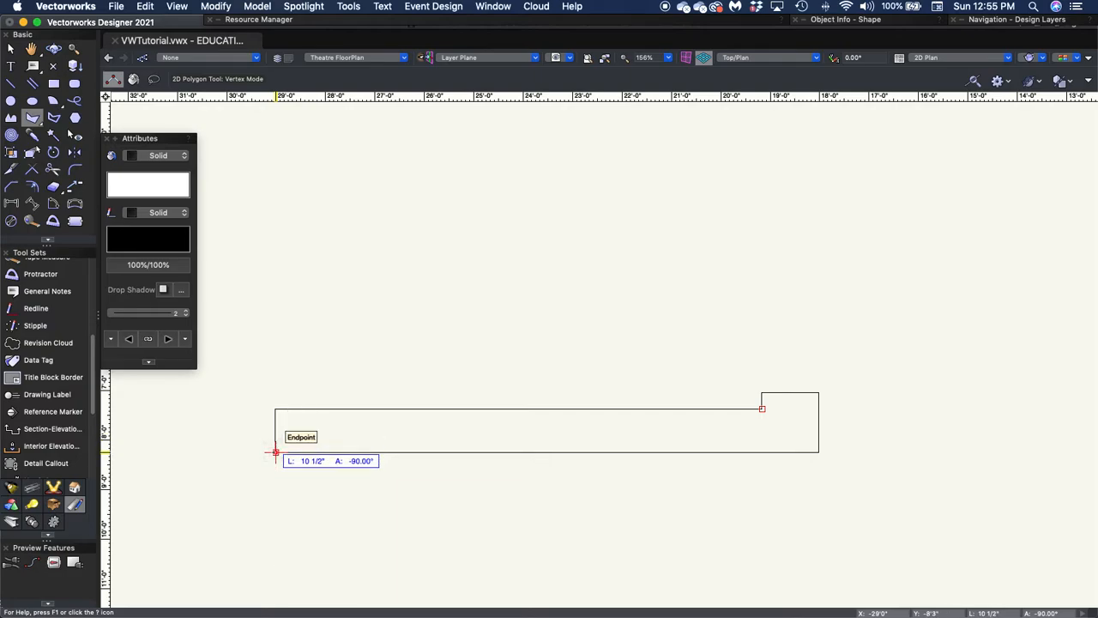
left_click(275, 452)
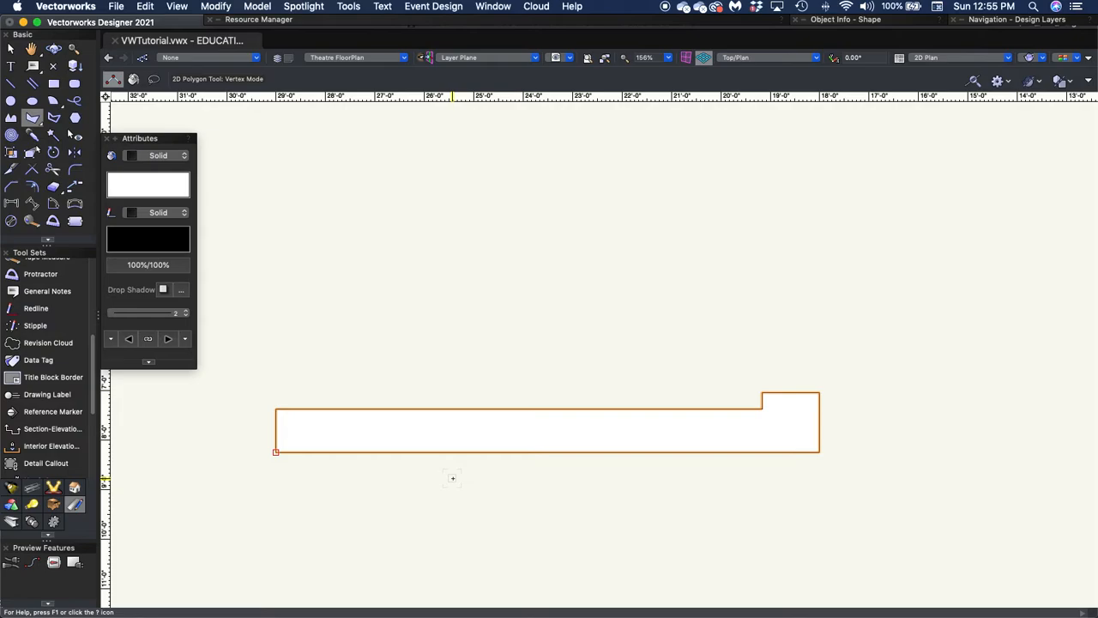
Set the wall polygon's line thickness to 20
key("x")
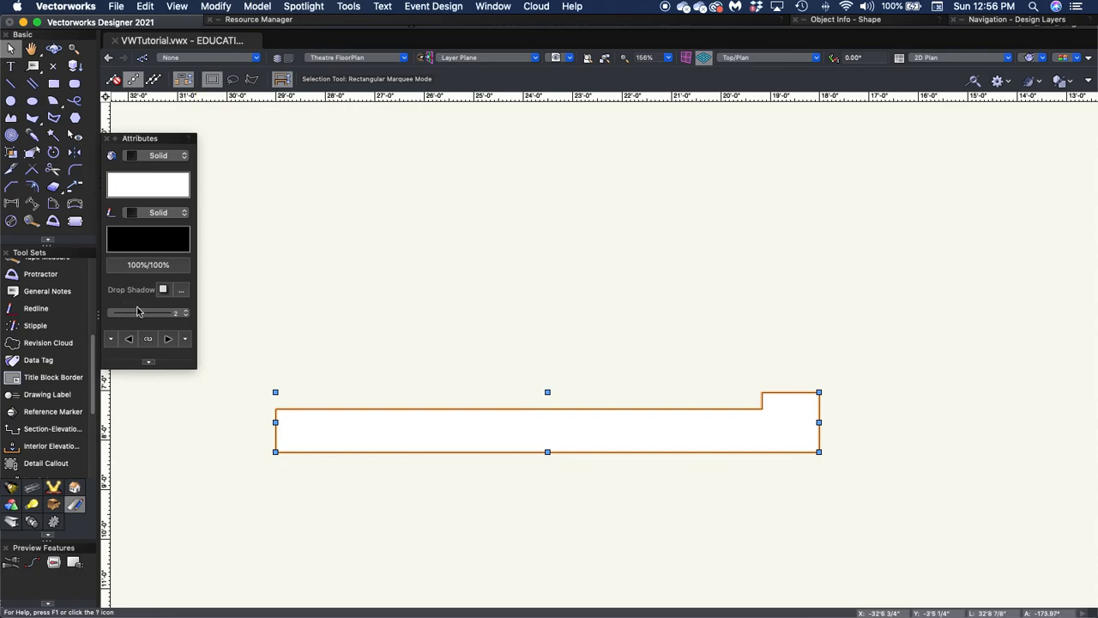
left_click(184, 313)
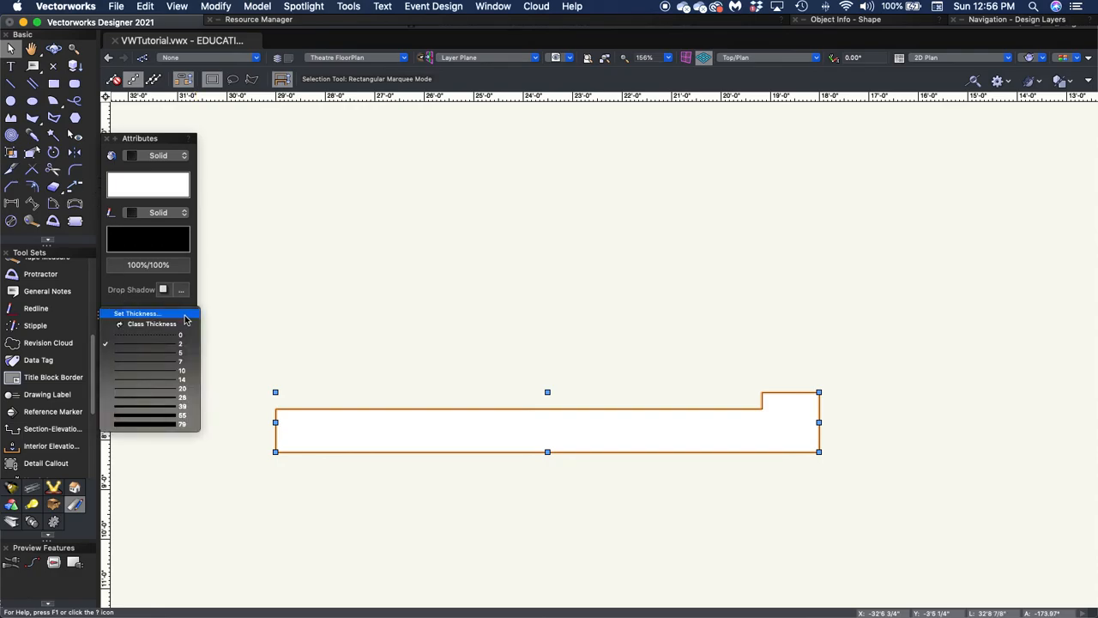
left_click(170, 388)
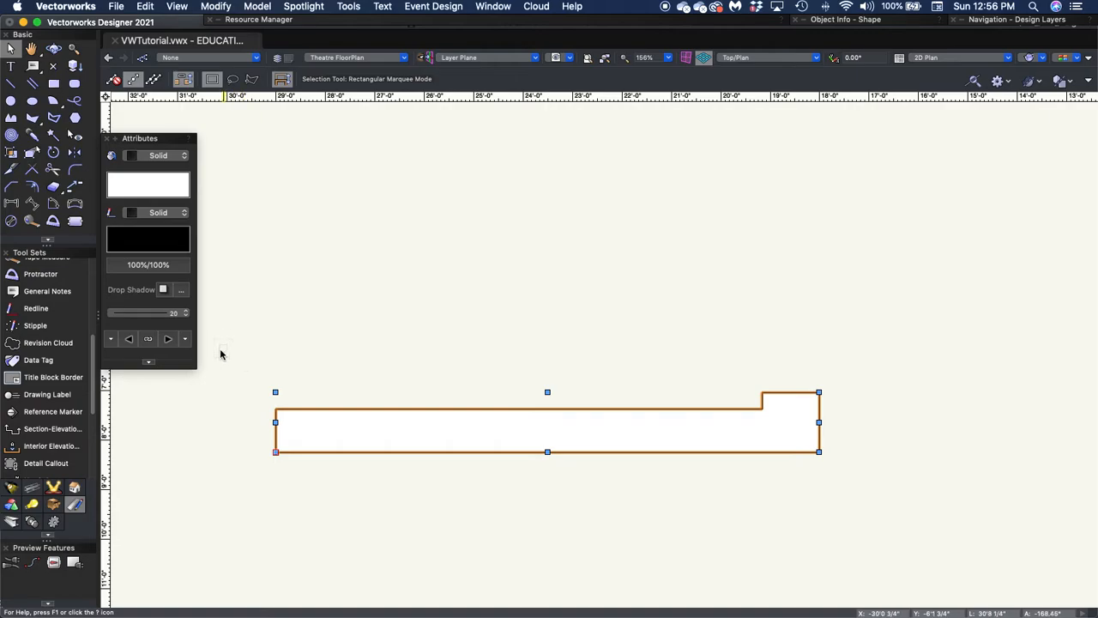
Fill the wall polygon with the Brick HF hatch from the _Default Hatches library, leaving the polygon deselected
left_click(186, 157)
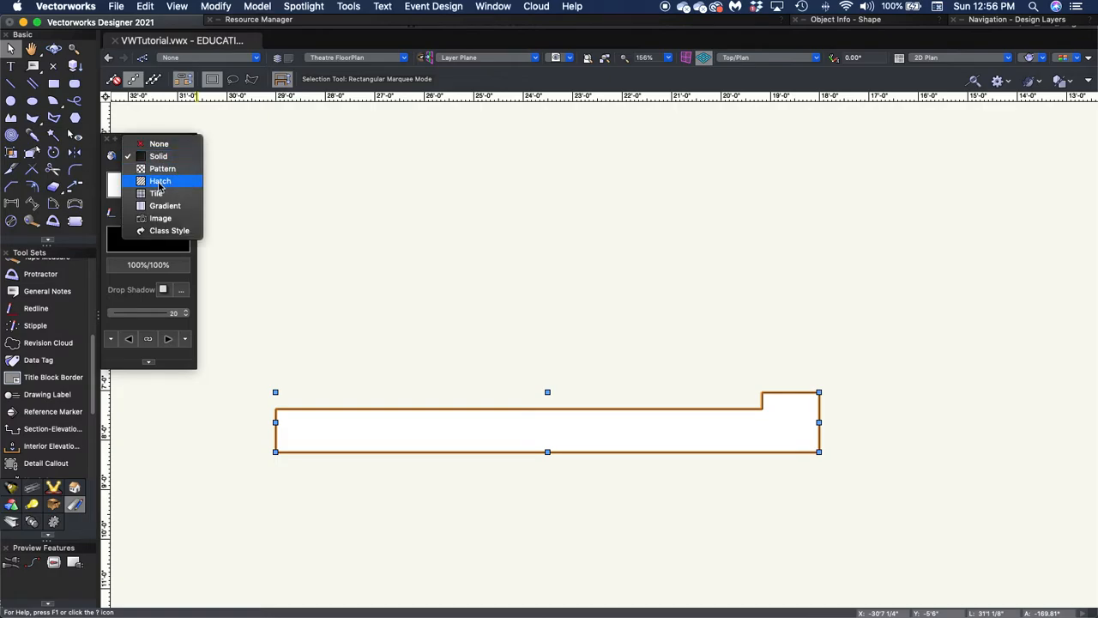
left_click(159, 182)
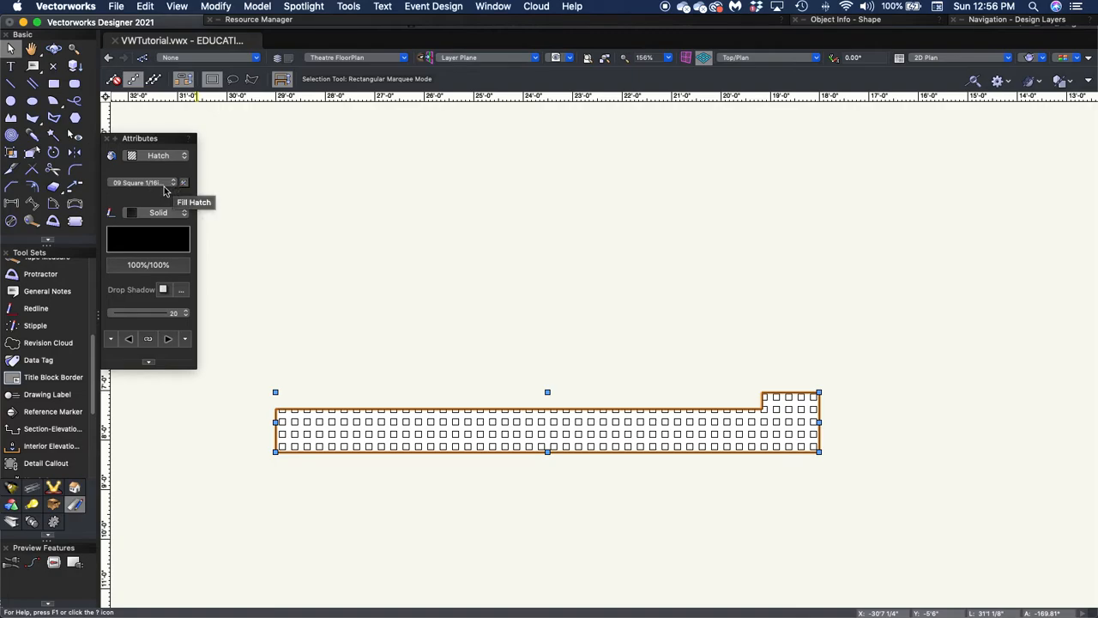
left_click(165, 183)
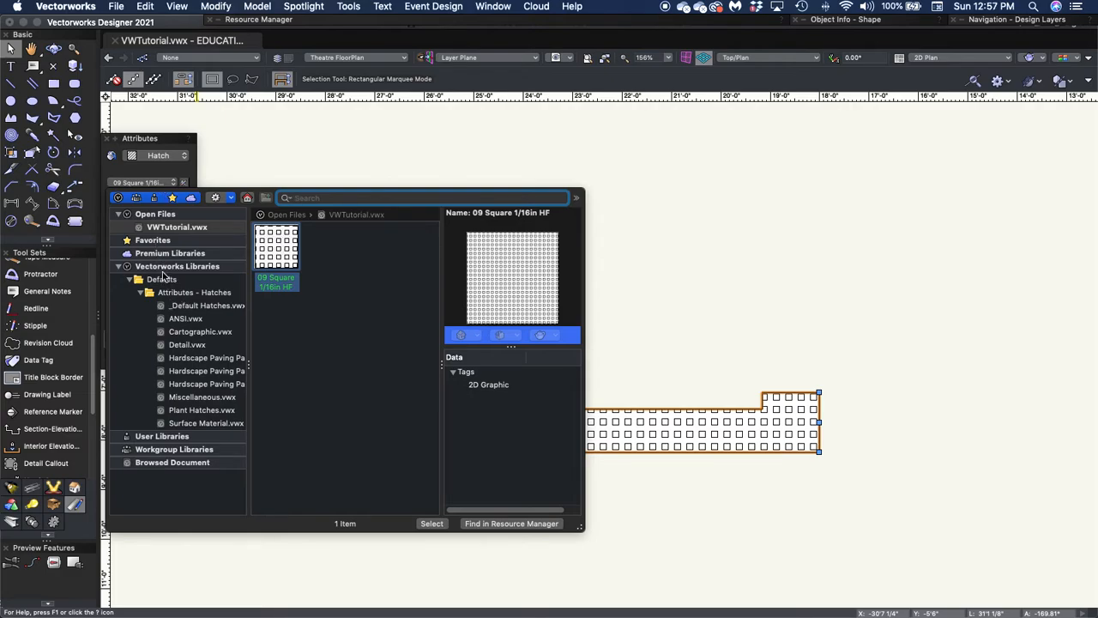
left_click(206, 306)
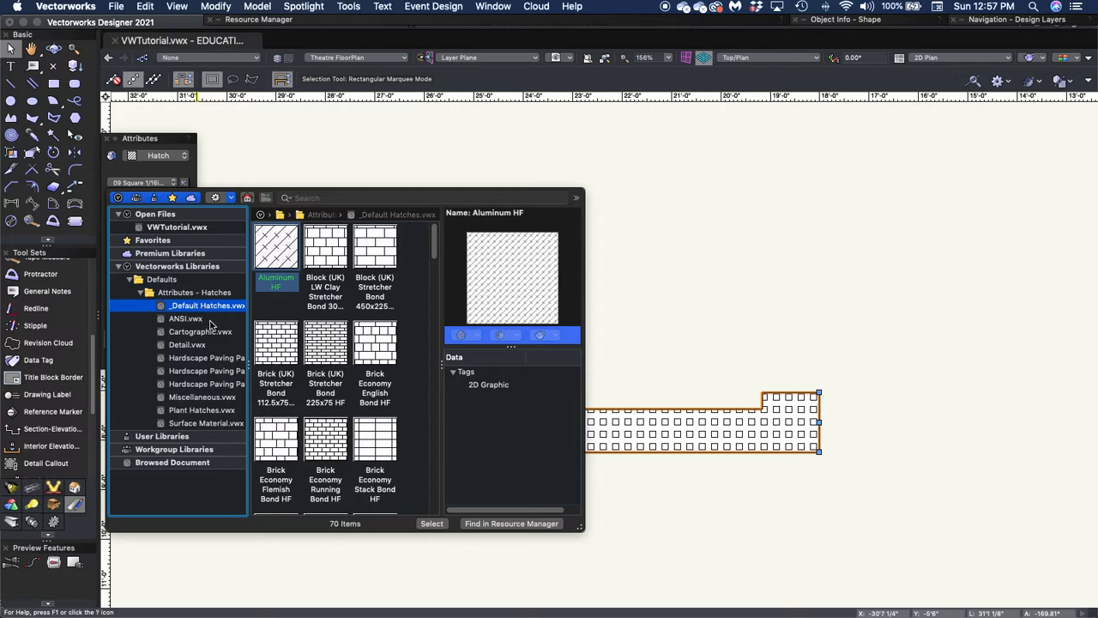
scroll(396, 332, "down", 5)
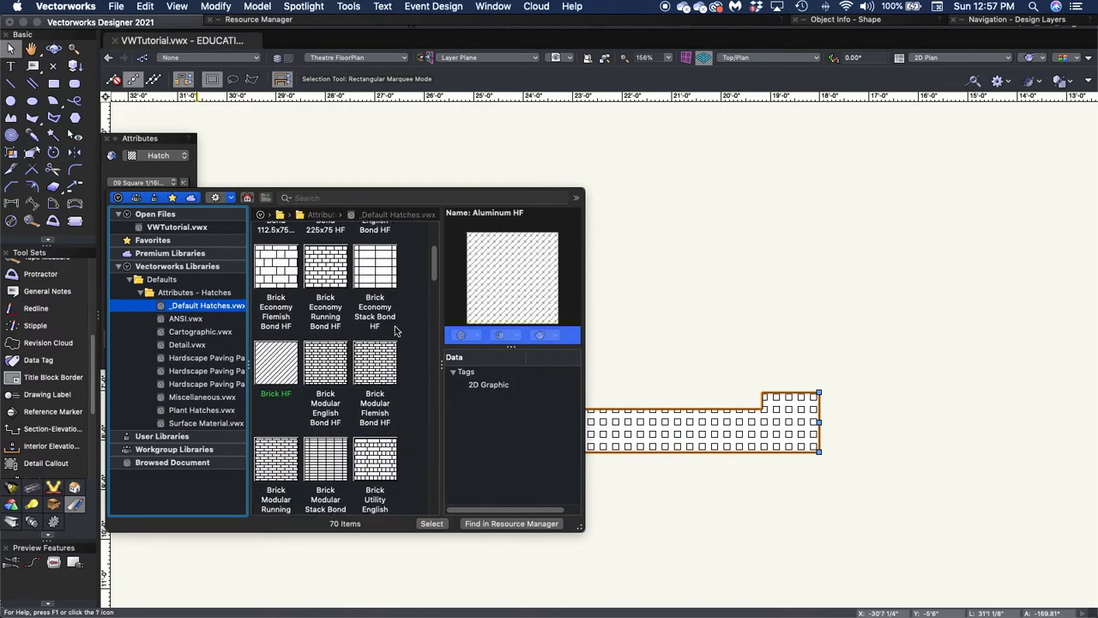
scroll(397, 330, "down", 6)
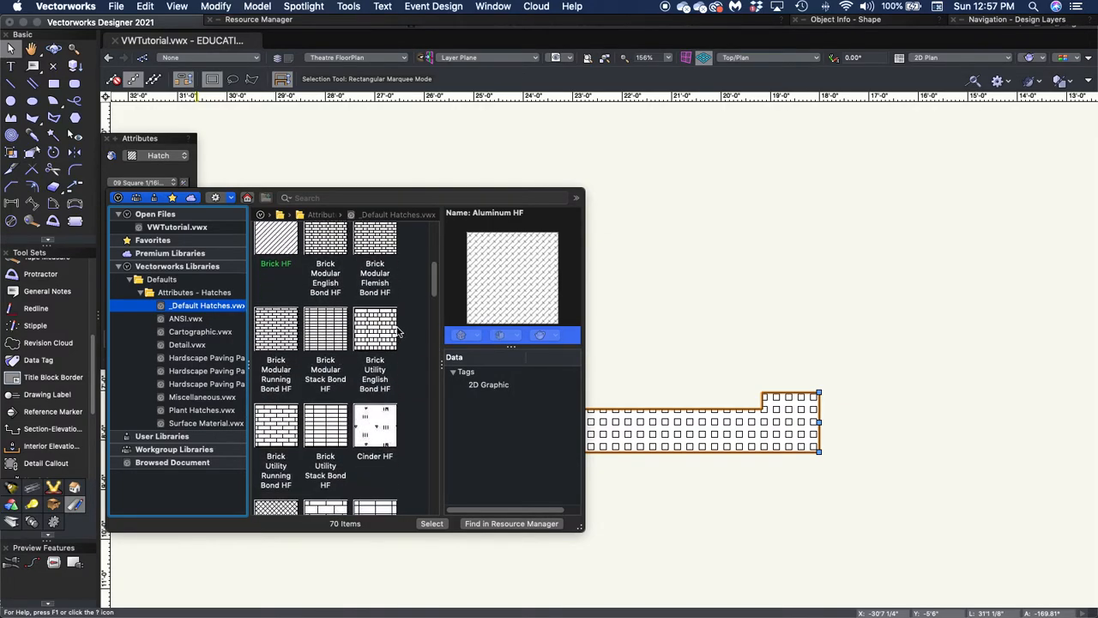
scroll(397, 332, "down", 8)
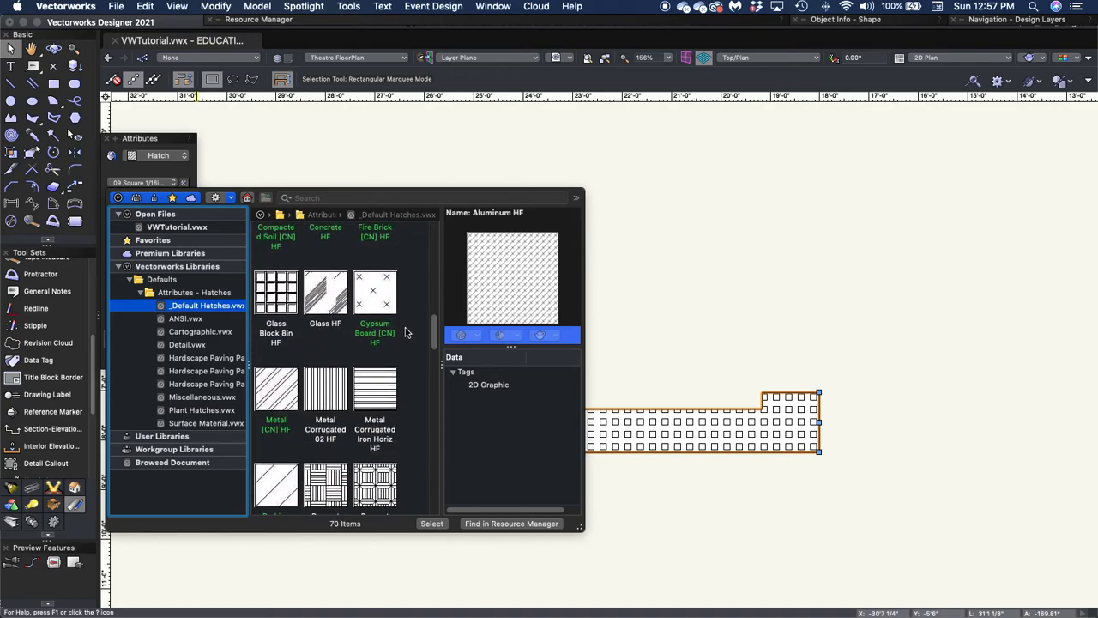
scroll(405, 332, "up", 5)
scroll(406, 332, "up", 10)
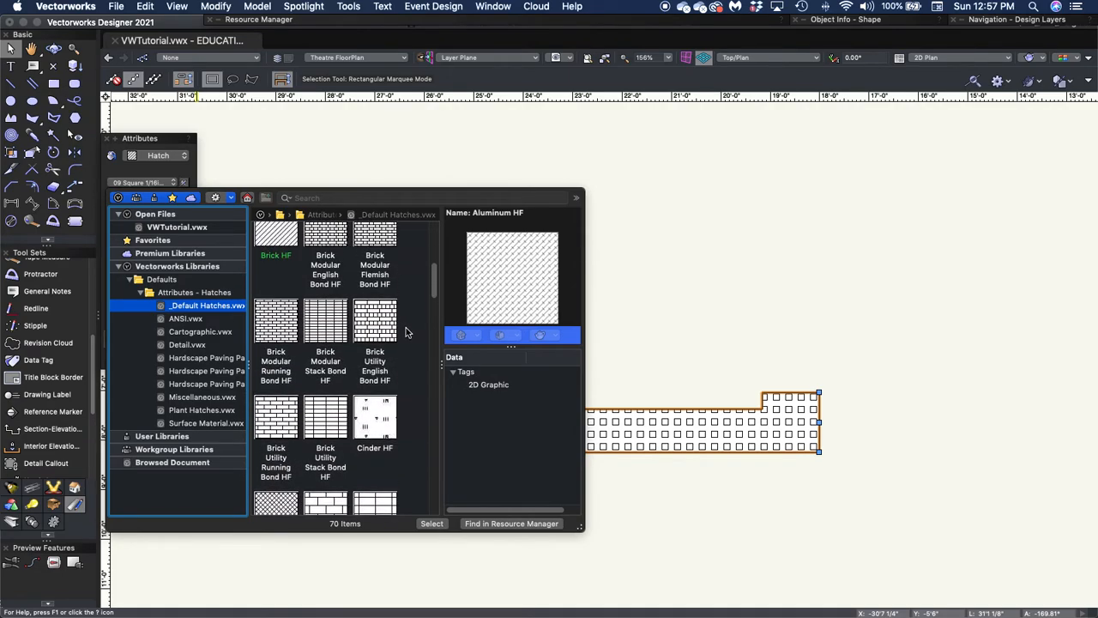
scroll(407, 331, "up", 2)
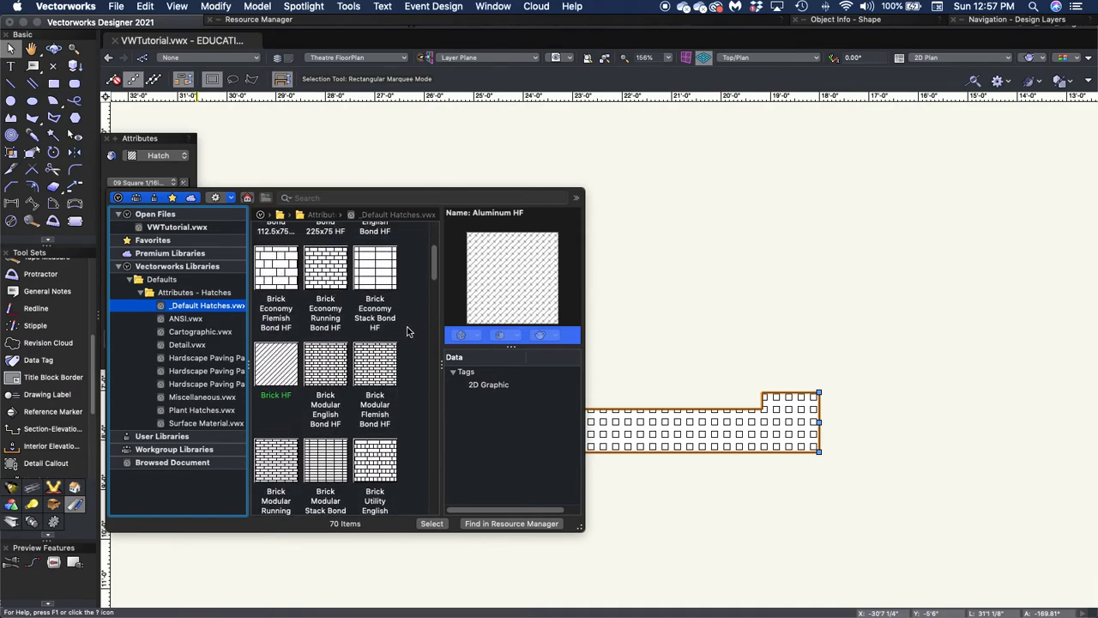
double_click(276, 370)
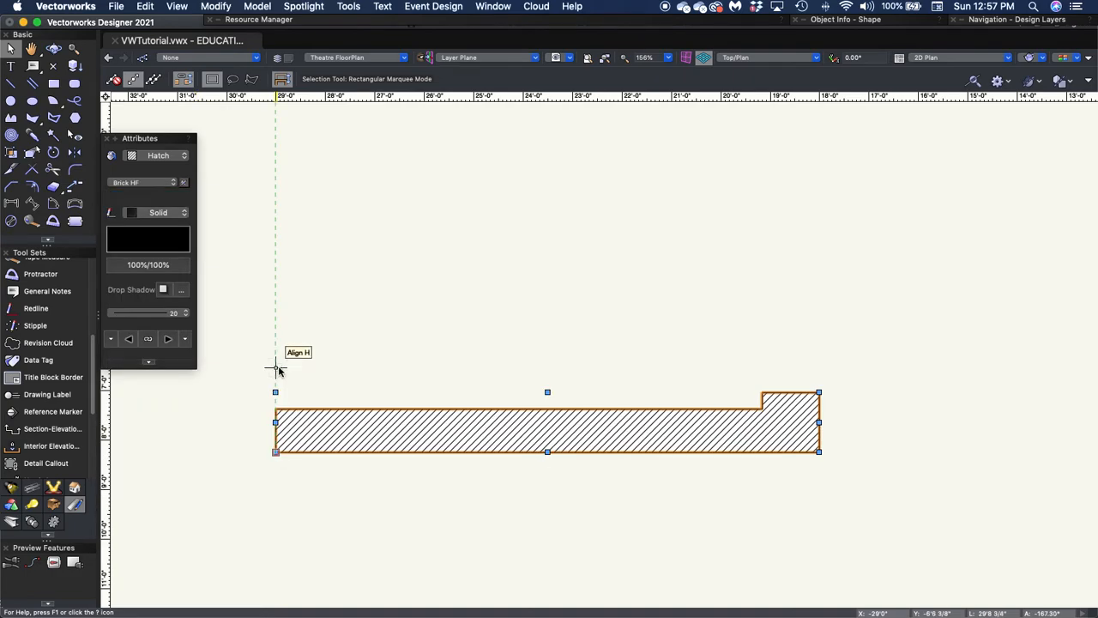
left_click(304, 348)
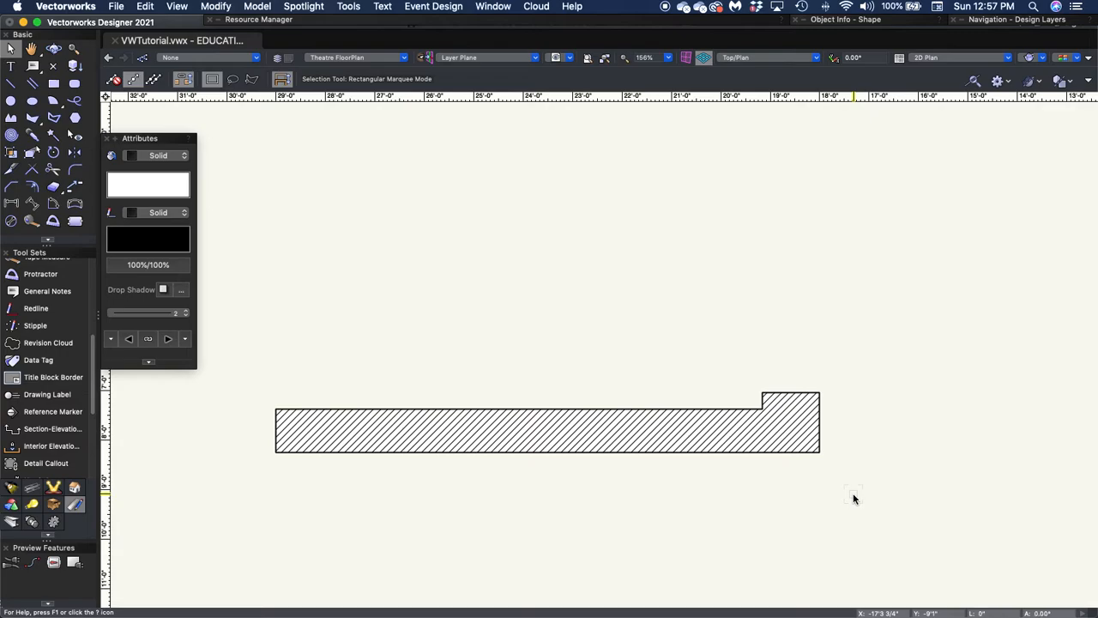
Mirror a duplicate of the hatched wall polygon across a vertical axis through its lower-right corner
scroll(826, 496, "down", 2)
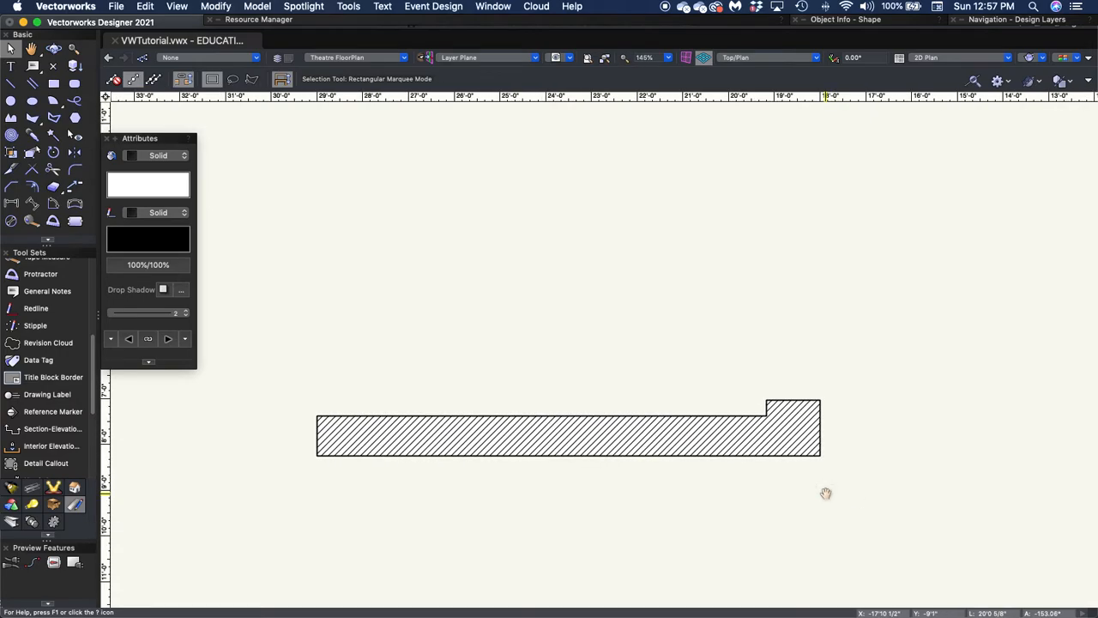
middle_click_drag(825, 494, 647, 520)
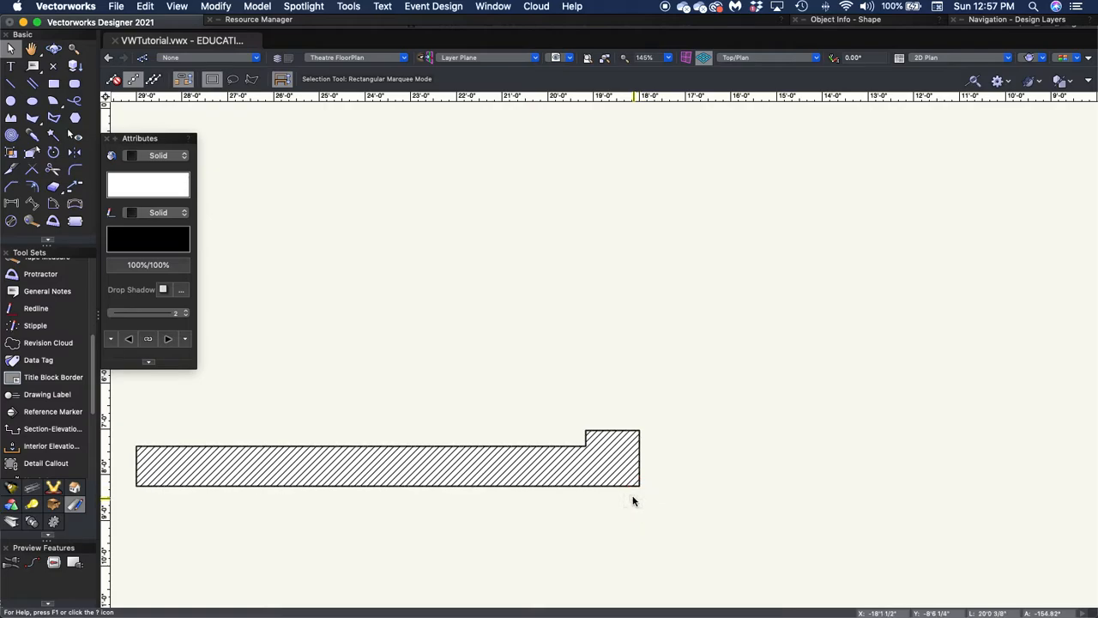
left_click(638, 468)
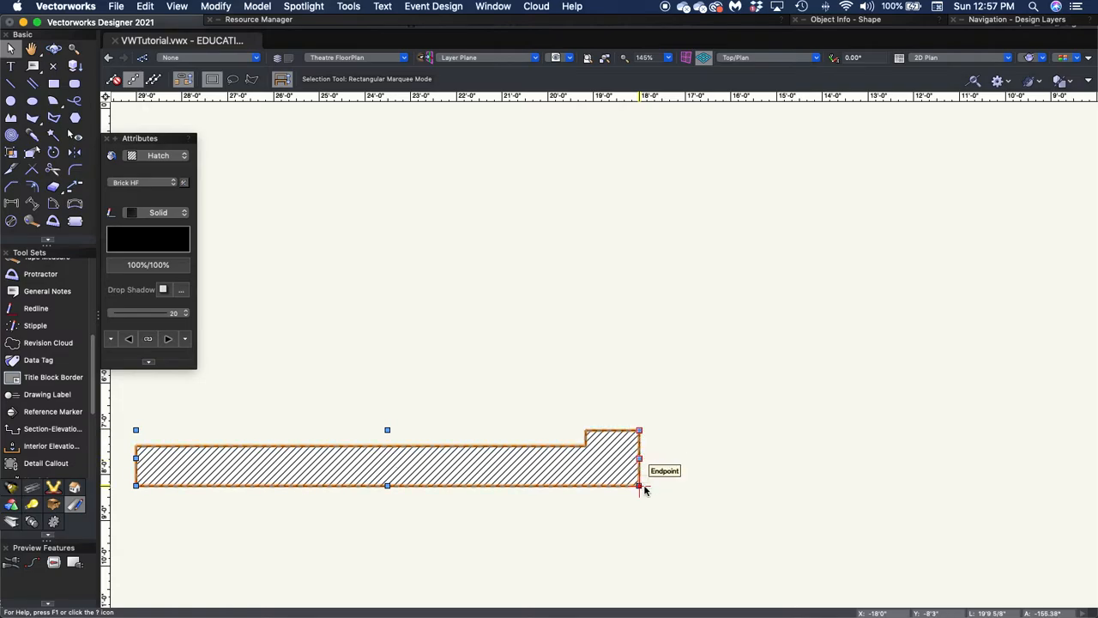
left_click(610, 510)
left_click(634, 487)
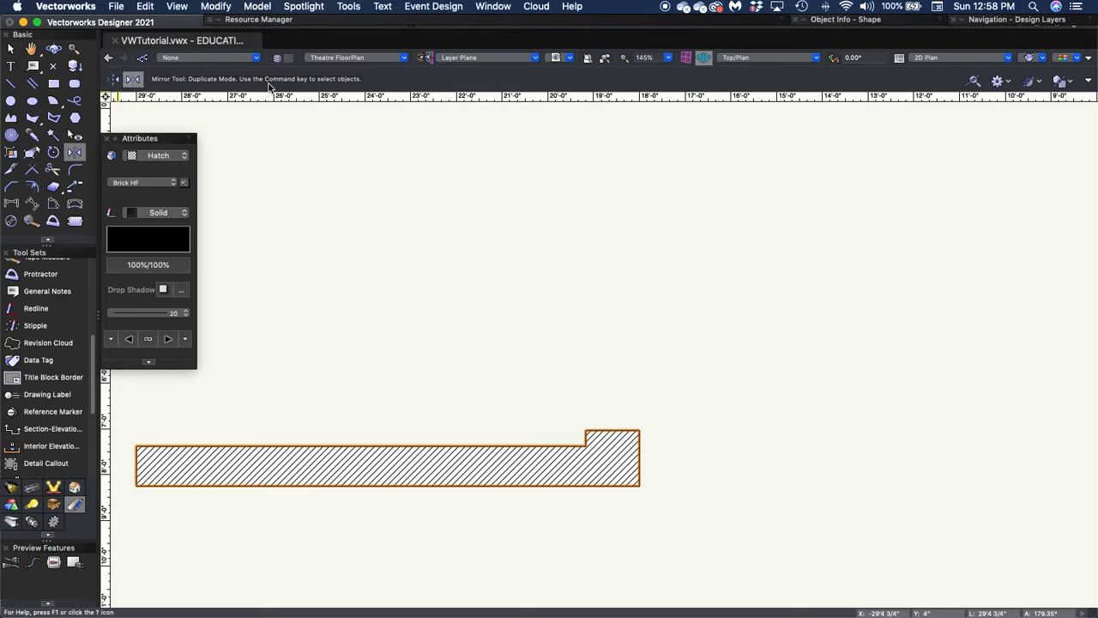
left_click(113, 80)
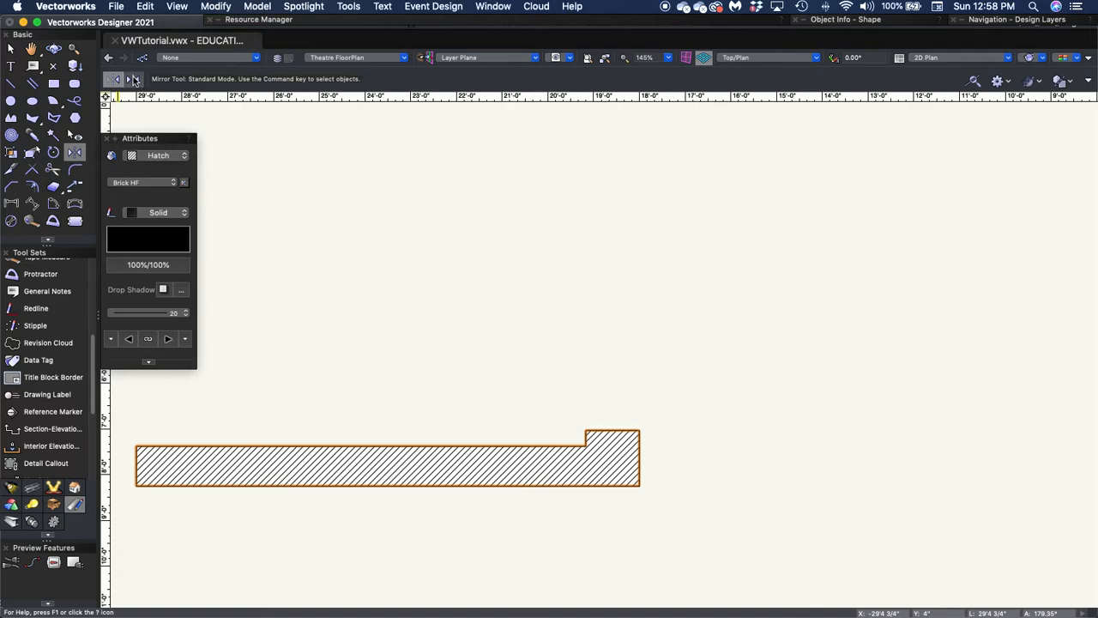
left_click(132, 80)
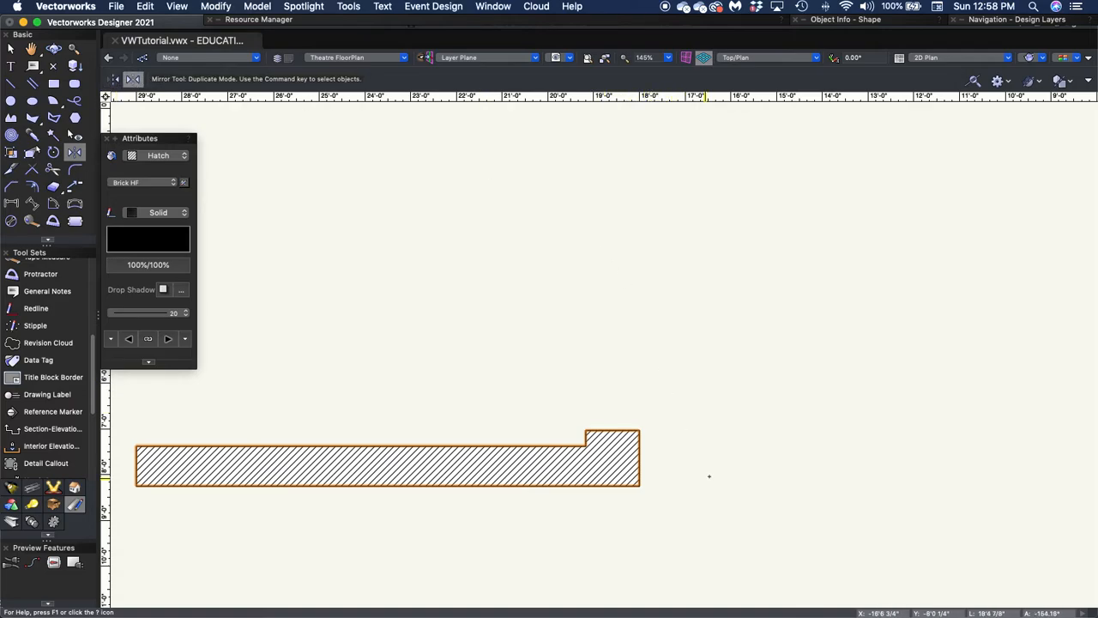
left_click(639, 487)
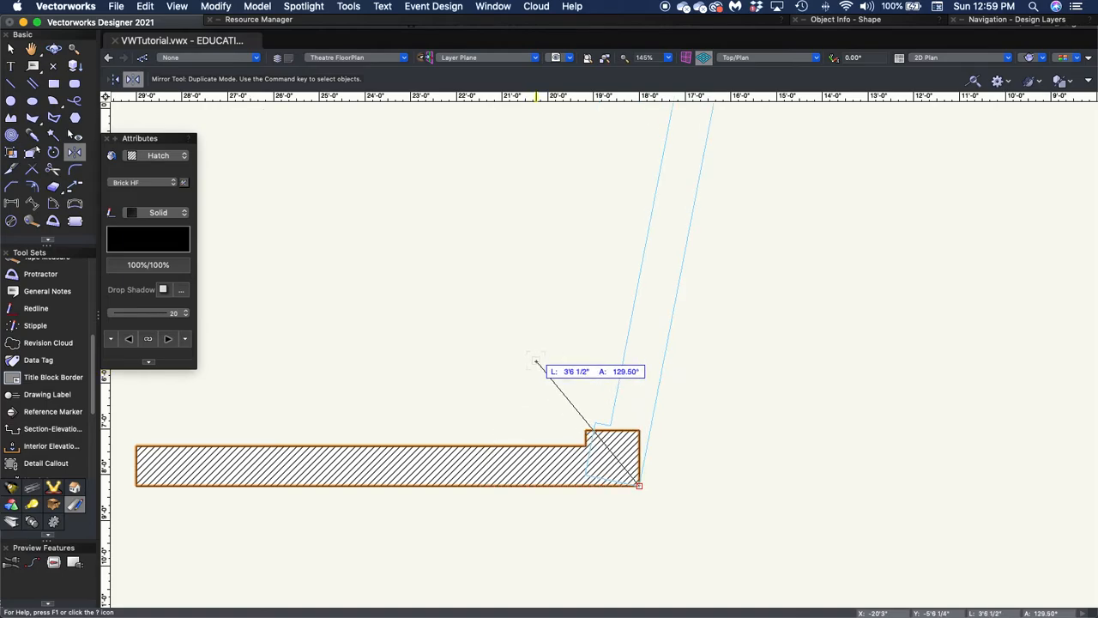
left_click(632, 364)
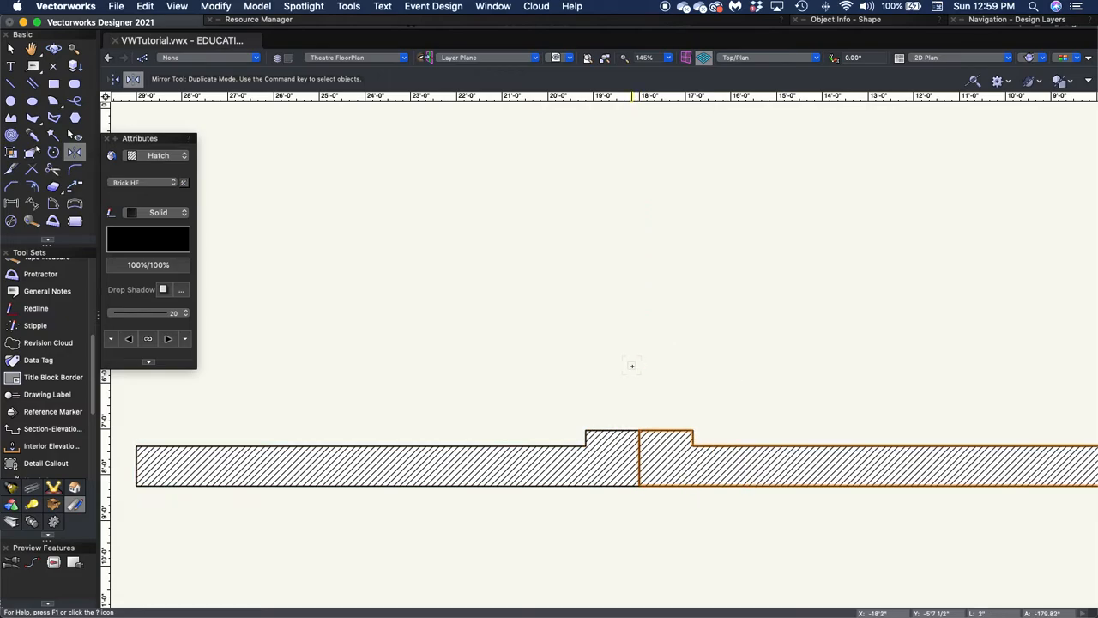
Move the mirrored wall section by an X offset of 38' and a Y offset of 0", and deselect it
key("x")
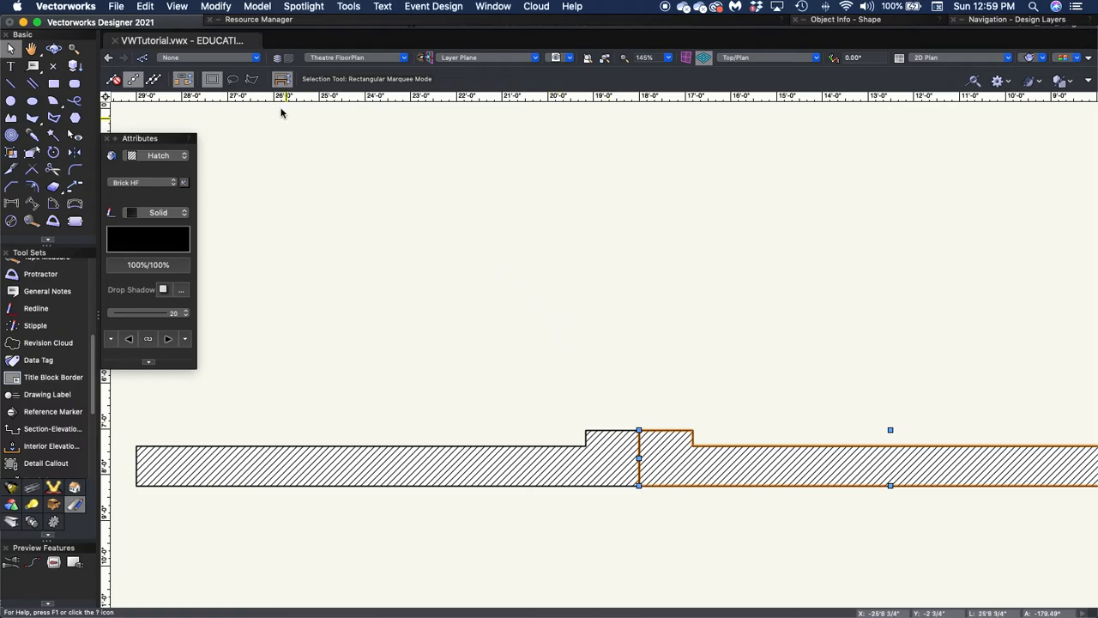
left_click(211, 7)
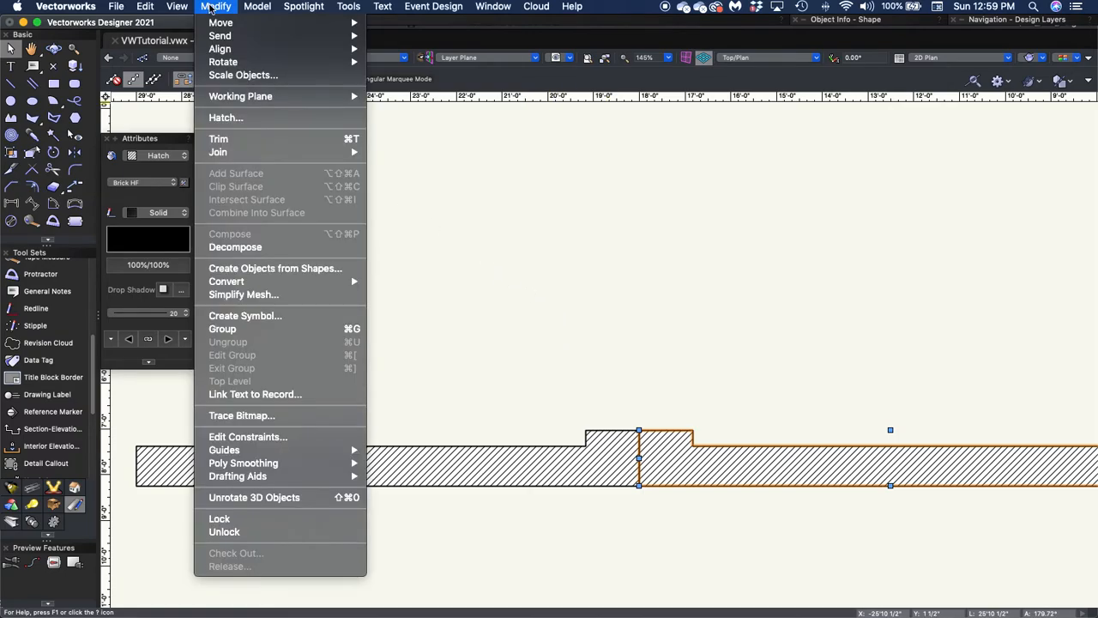
mouse_move(218, 26)
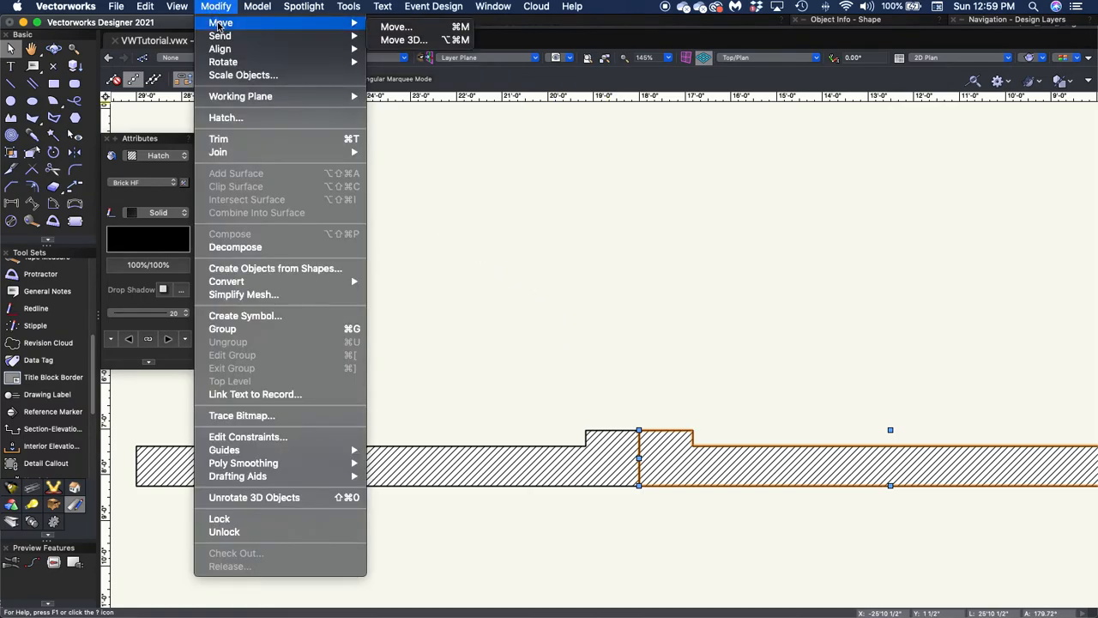
left_click(397, 29)
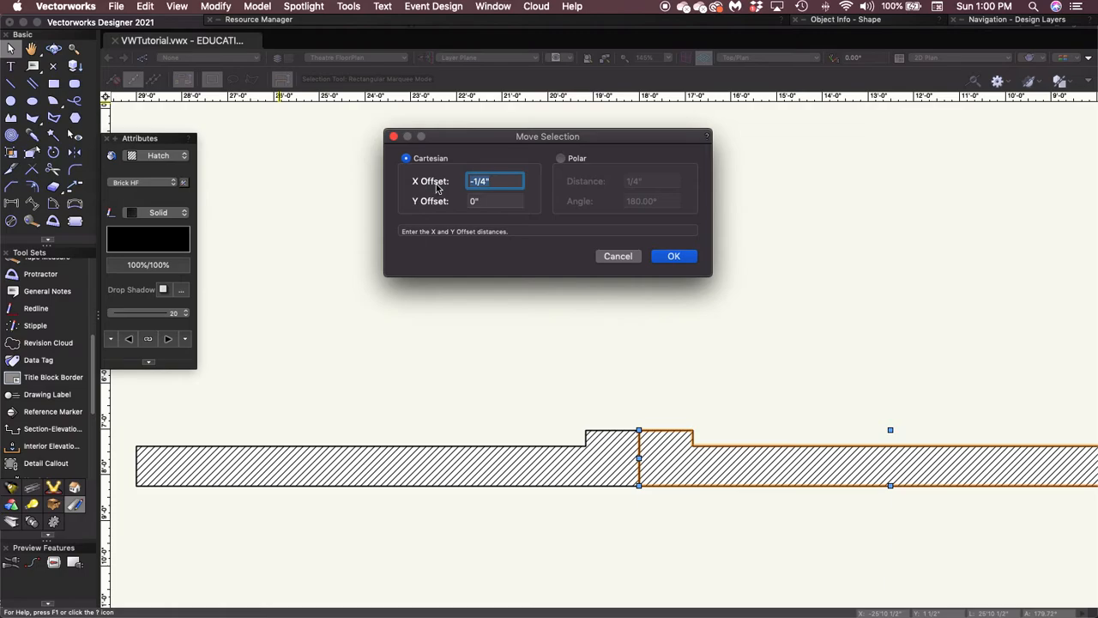
type("38'")
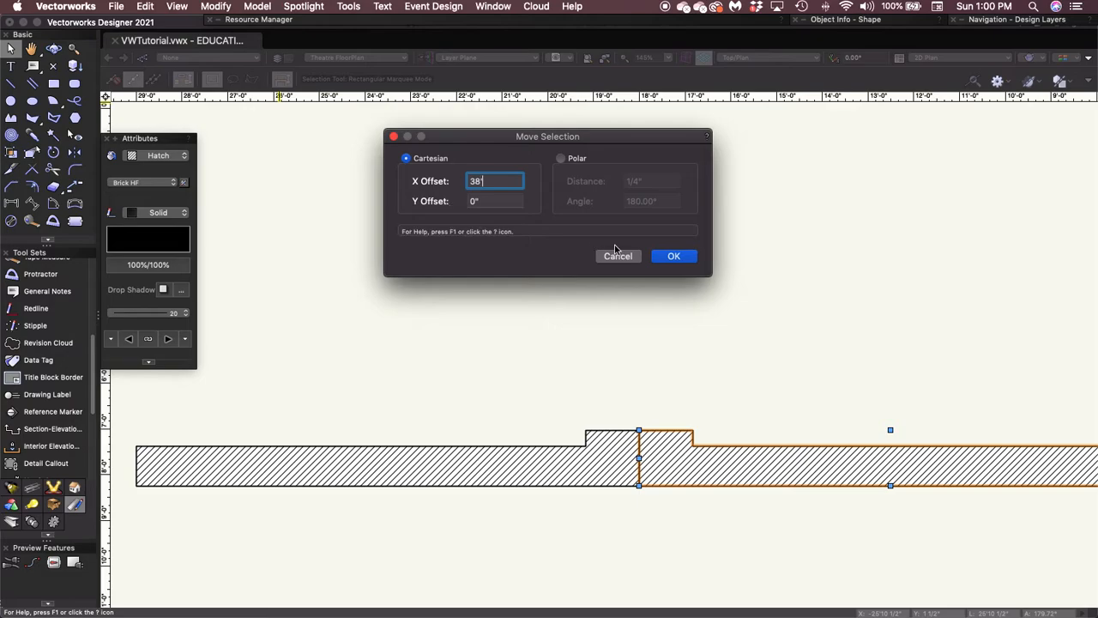
left_click(673, 256)
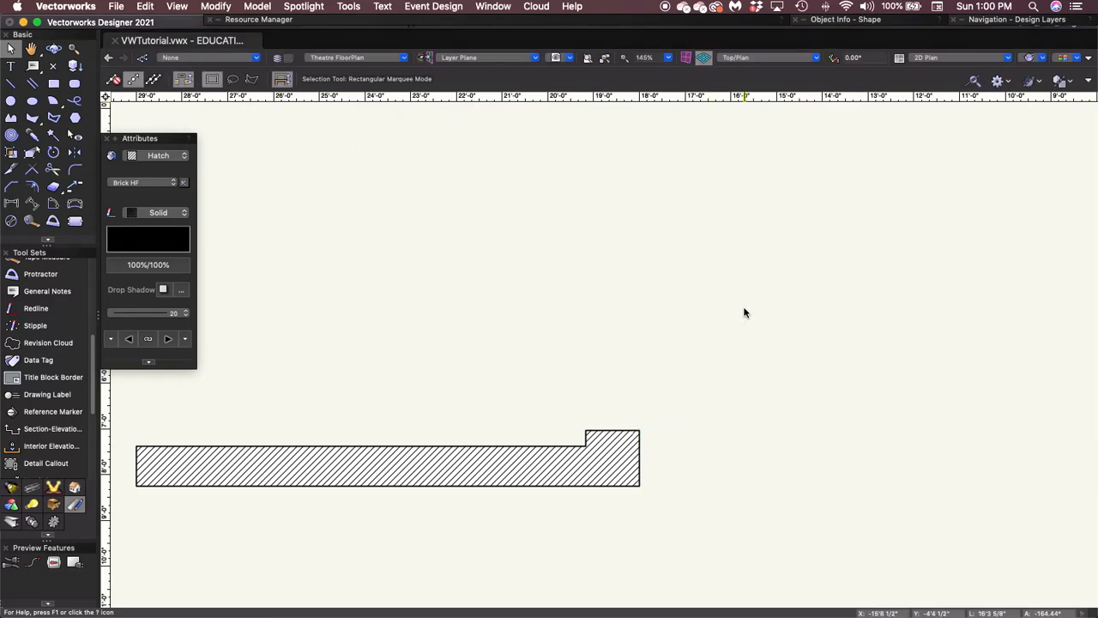
scroll(744, 312, "down", 4)
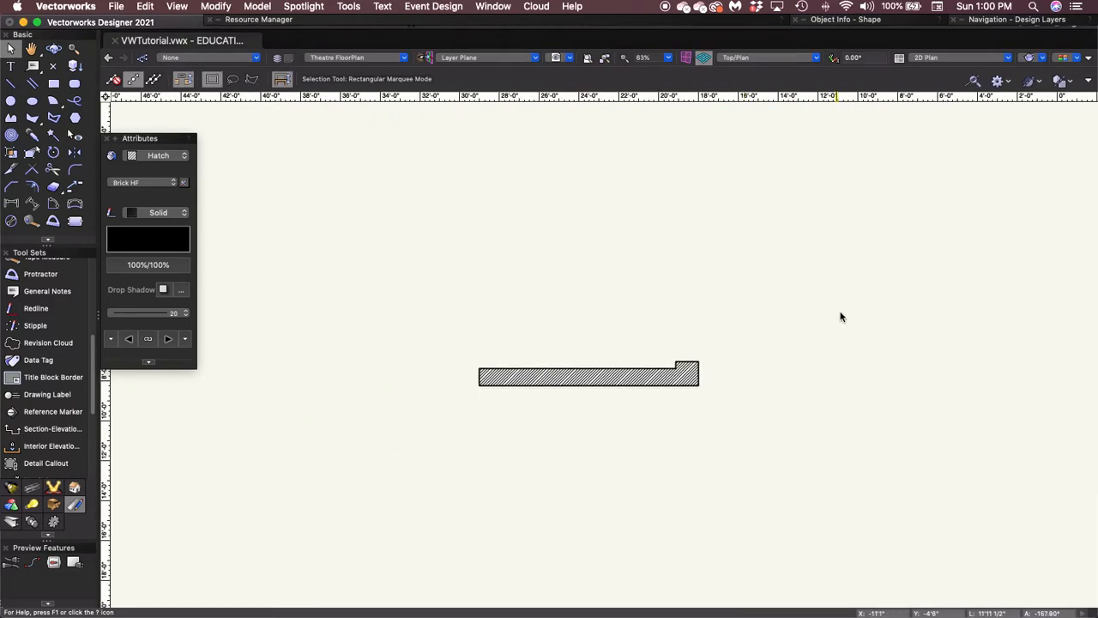
middle_click_drag(840, 314, 505, 372)
scroll(503, 372, "down", 2)
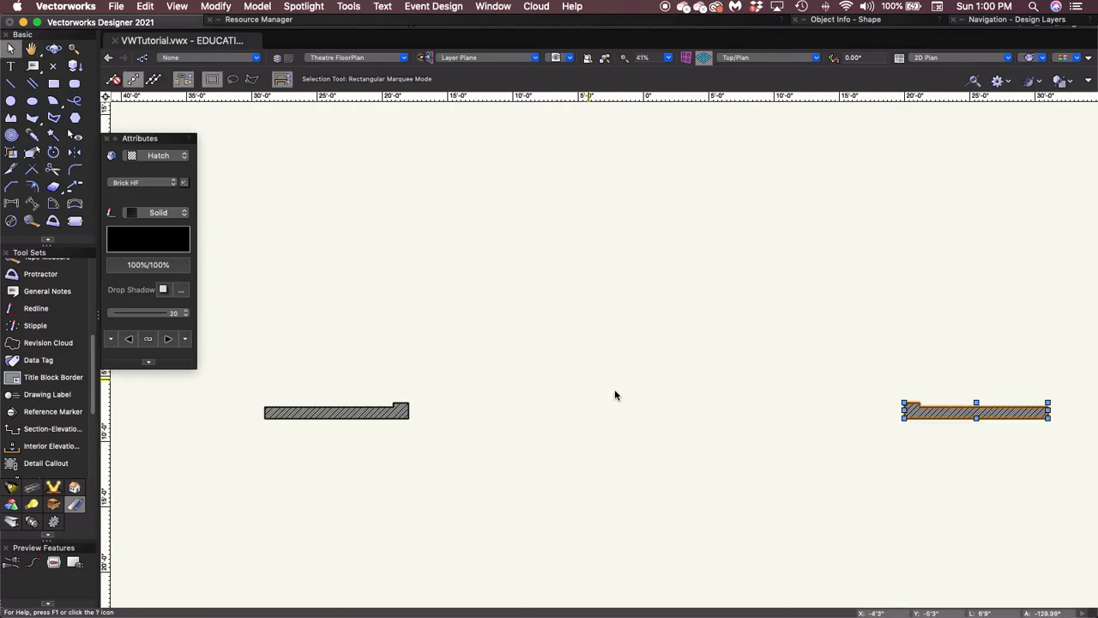
middle_click_drag(613, 392, 569, 435)
scroll(570, 434, "up", 1)
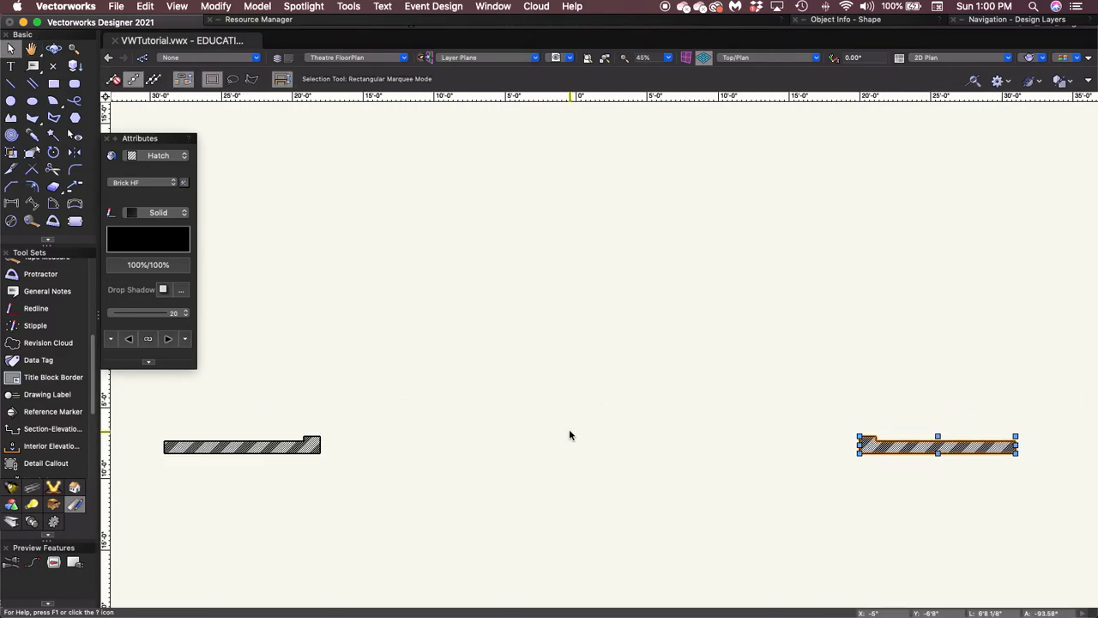
left_click(569, 434)
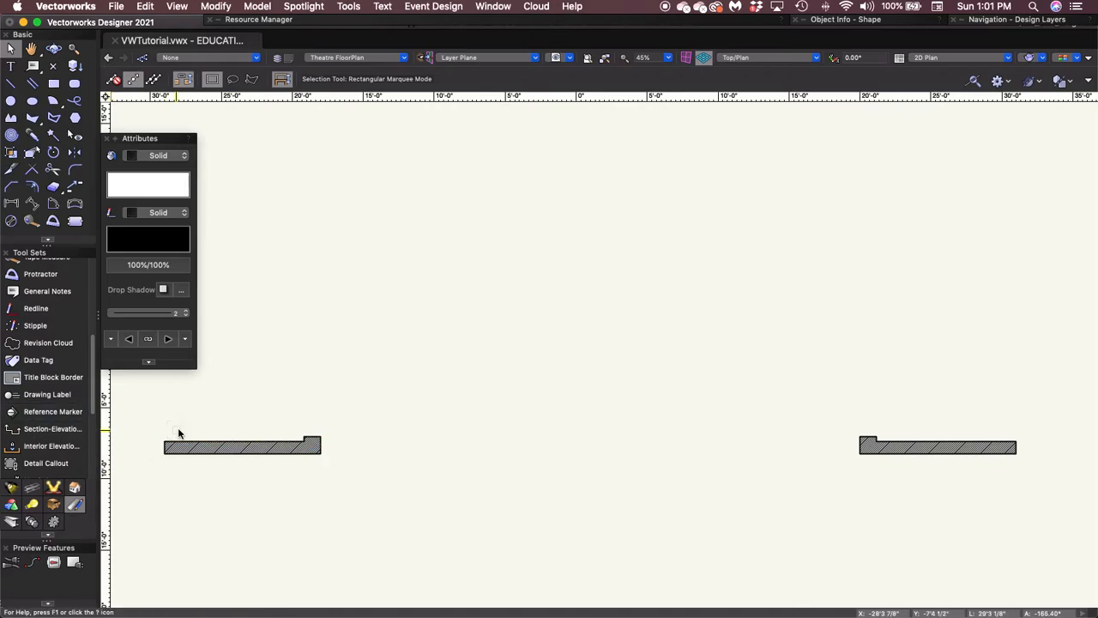
Draw a thin rectangle with offsets ΔX -2'0" and ΔY 1/4" from the upper-right corner of the left wall's raised end
scroll(179, 430, "up", 1)
scroll(180, 431, "up", 6)
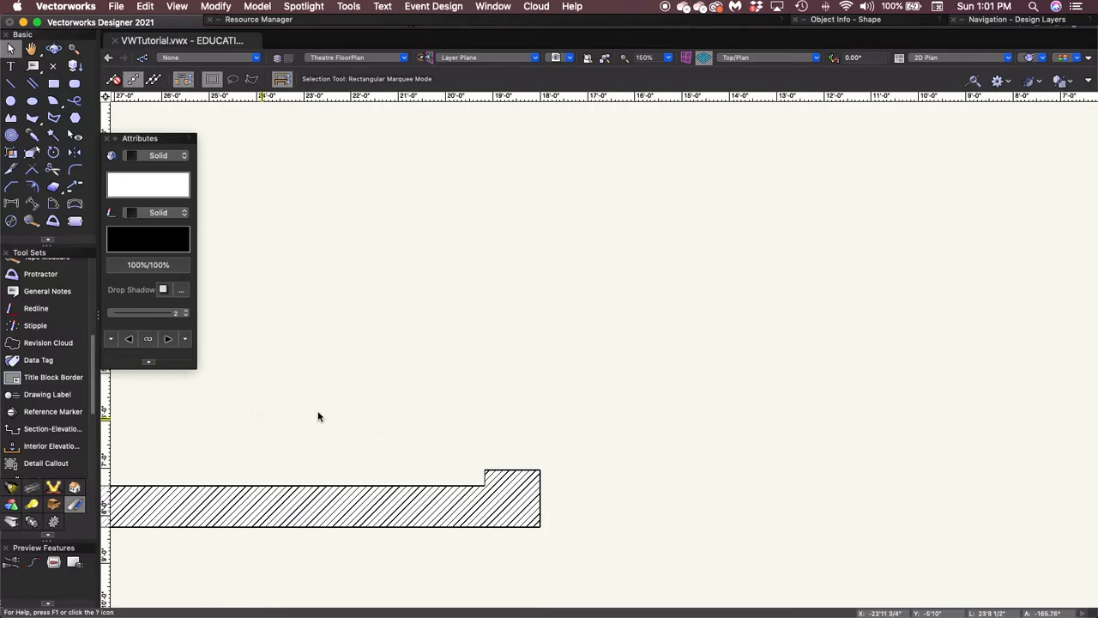
scroll(494, 439, "up", 4)
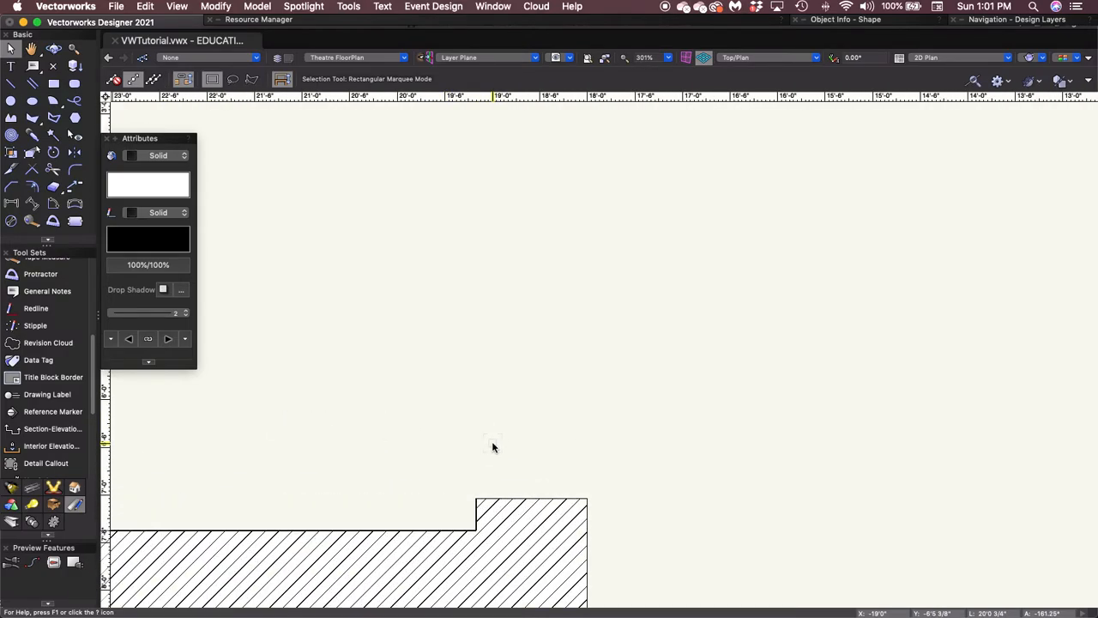
middle_click_drag(491, 446, 513, 286)
scroll(510, 294, "up", 2)
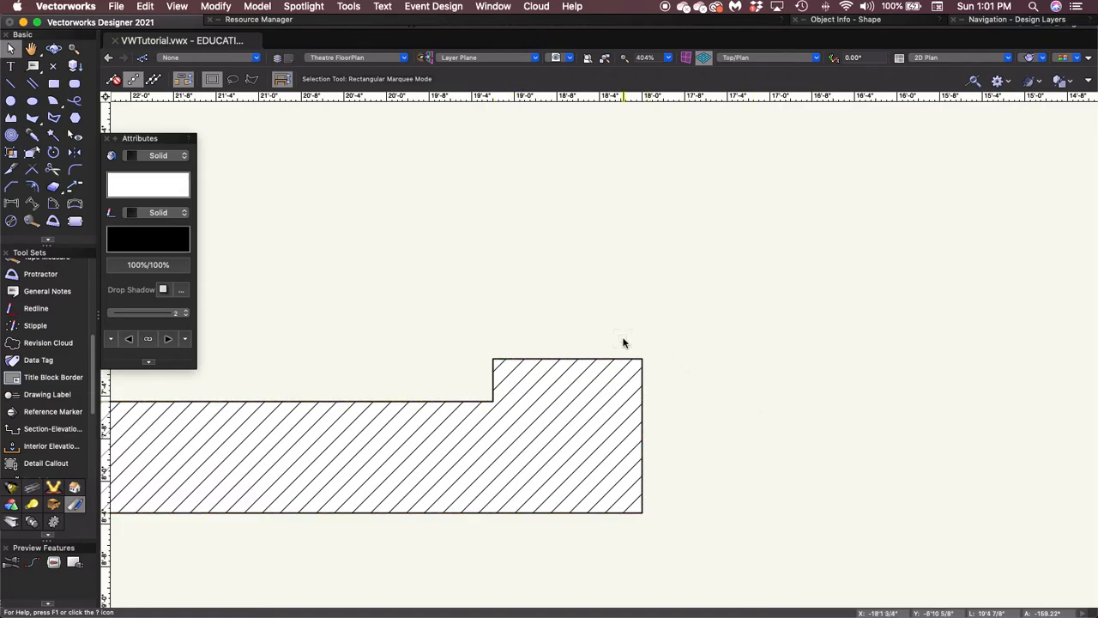
left_click(54, 83)
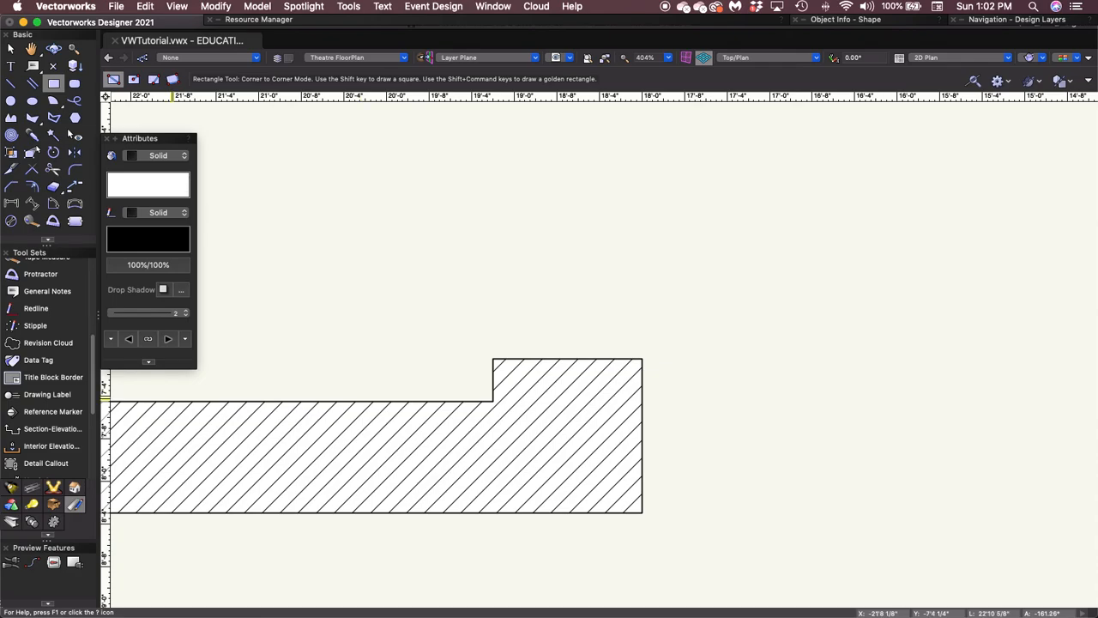
left_click(642, 358)
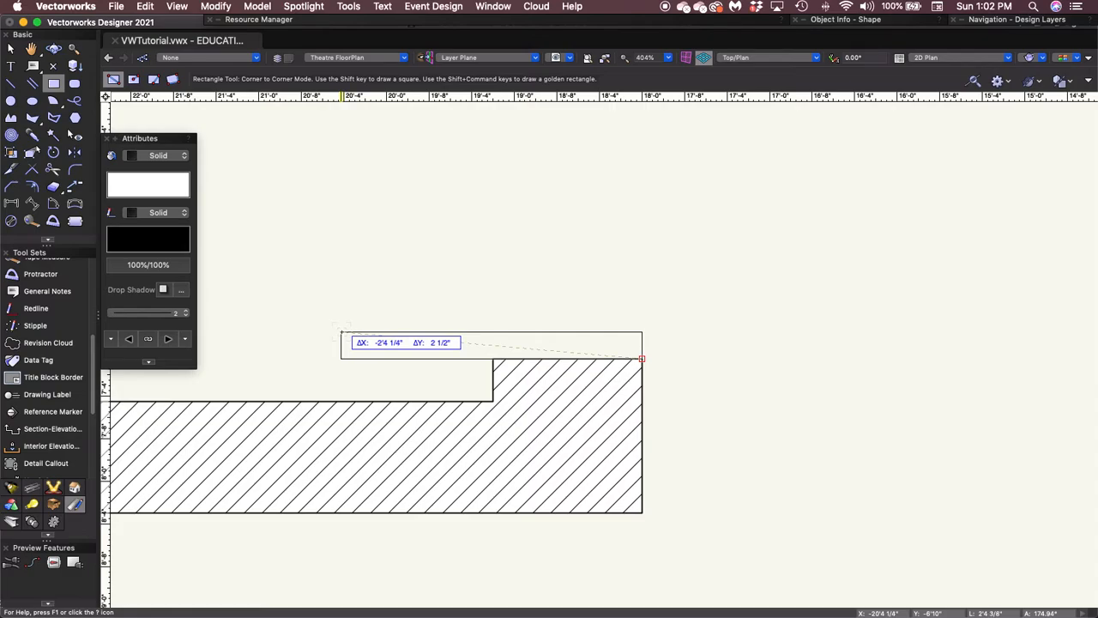
key("Tab")
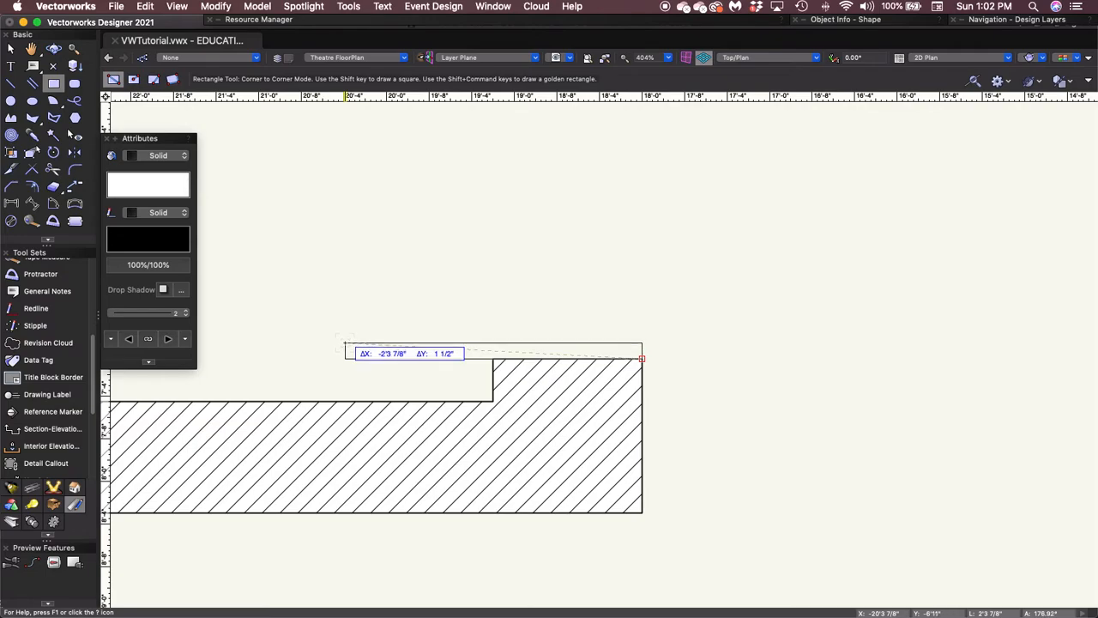
key("Tab")
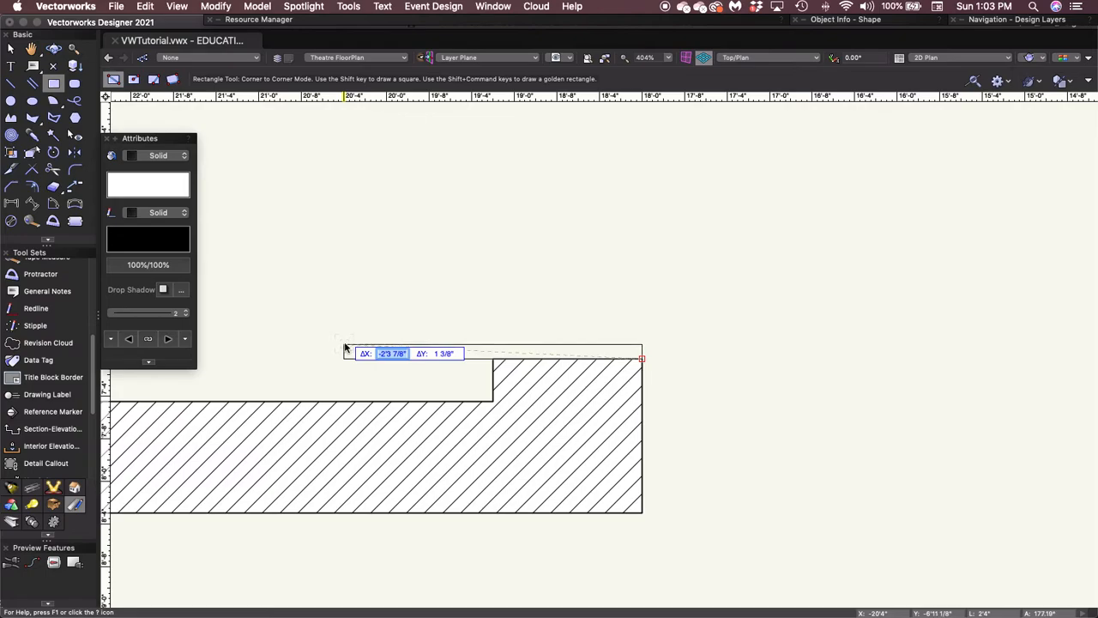
key("BackSpace")
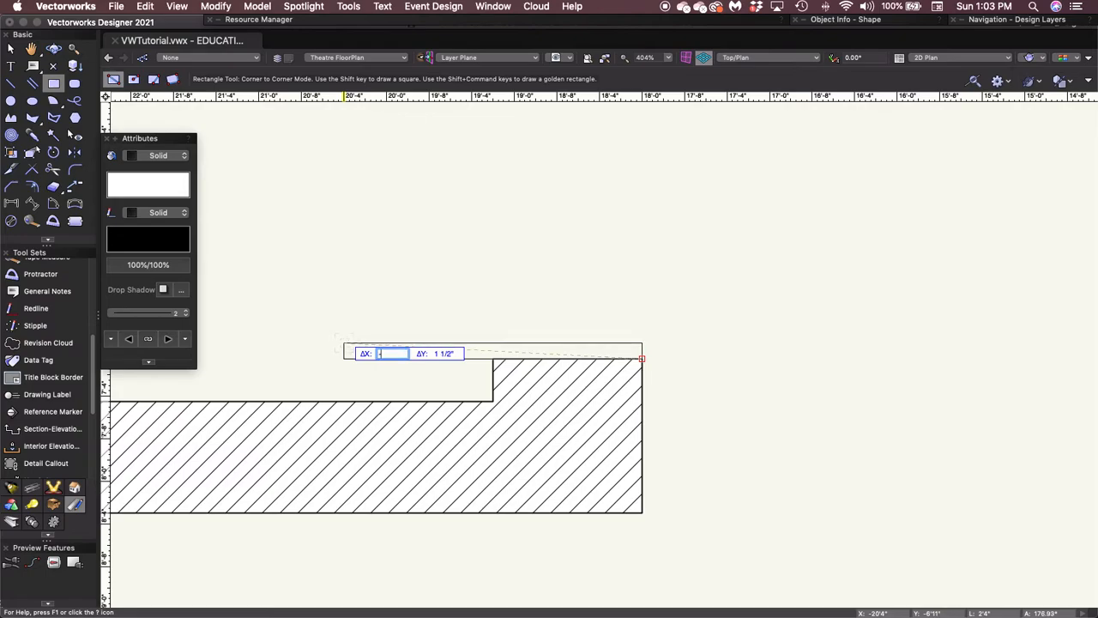
type("-2")
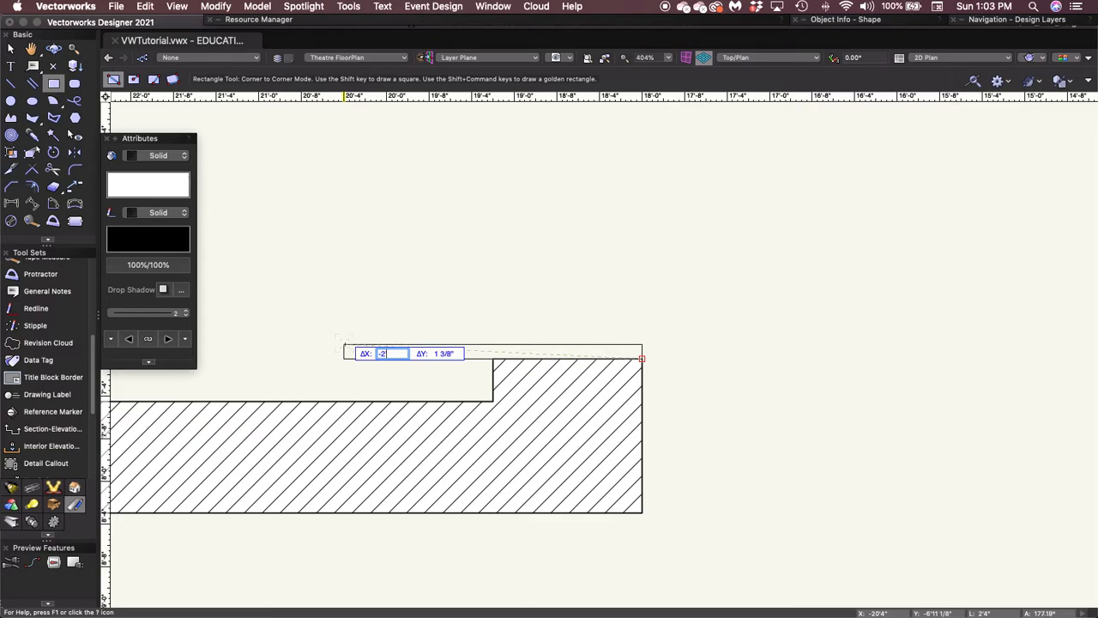
key("Tab")
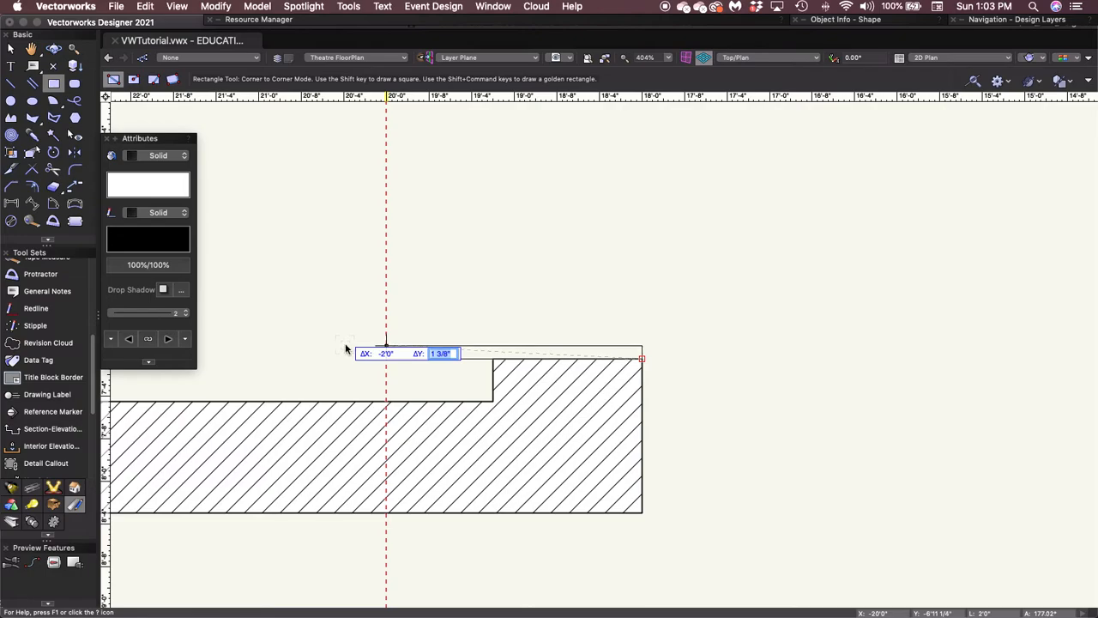
type("1/4")
key("Return")
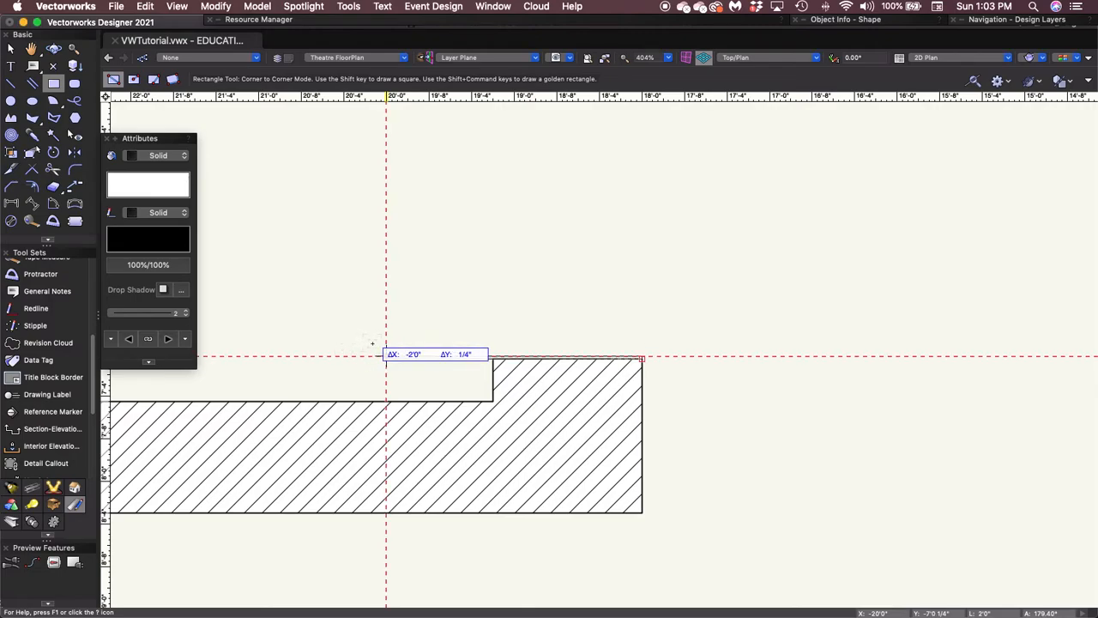
left_click(373, 343)
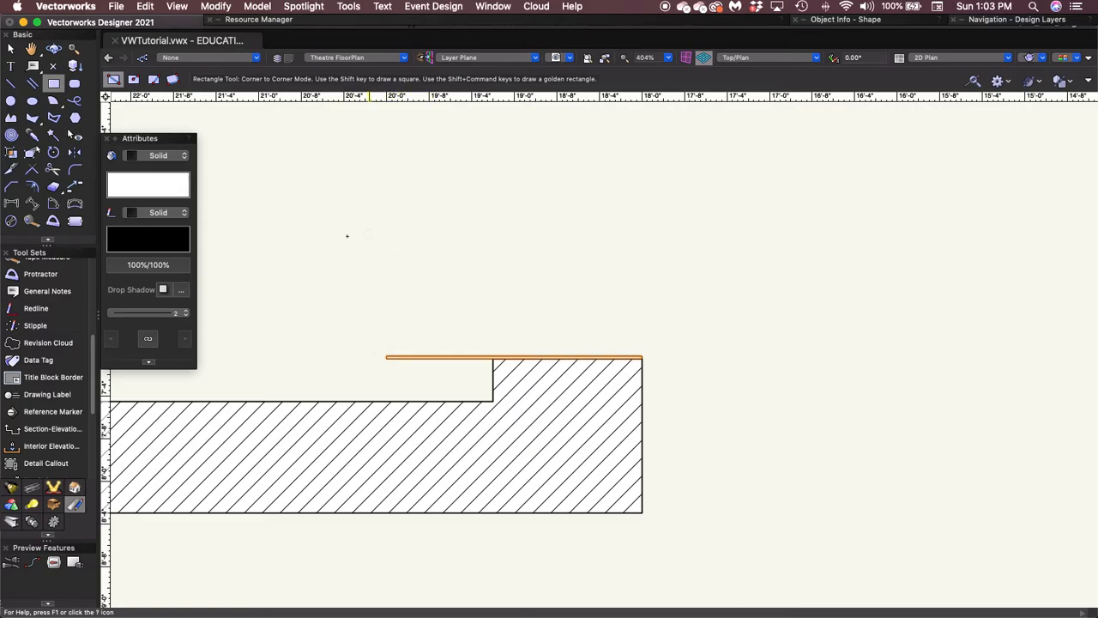
Draw a vertical rectangle 1/4" wide and 6" high rising from the upper-left corner of the thin rectangle
left_click(386, 357)
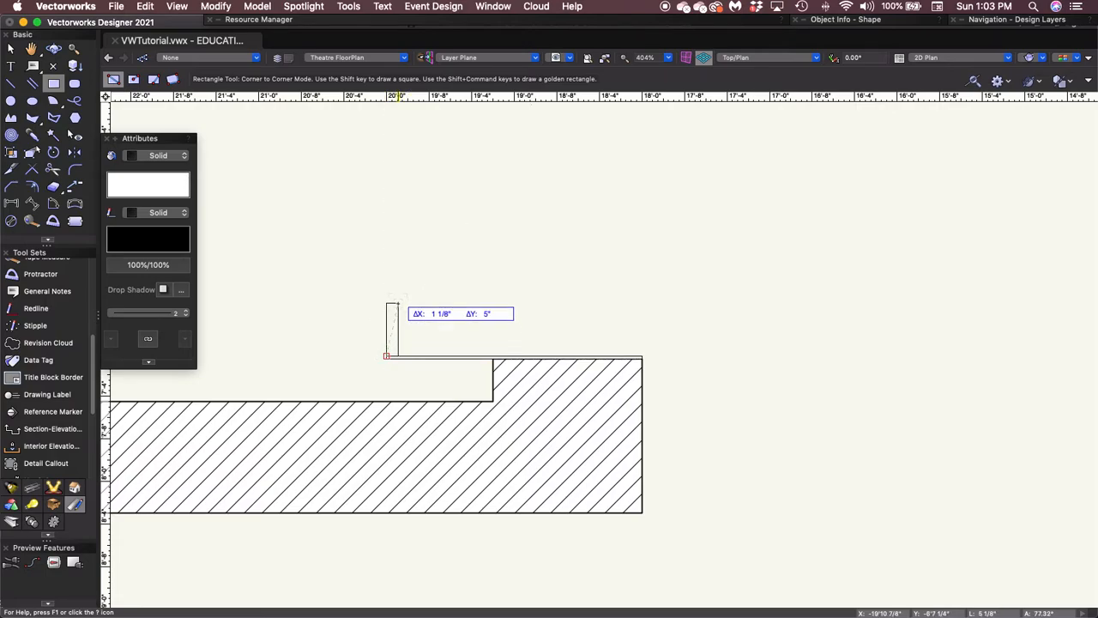
key("Tab")
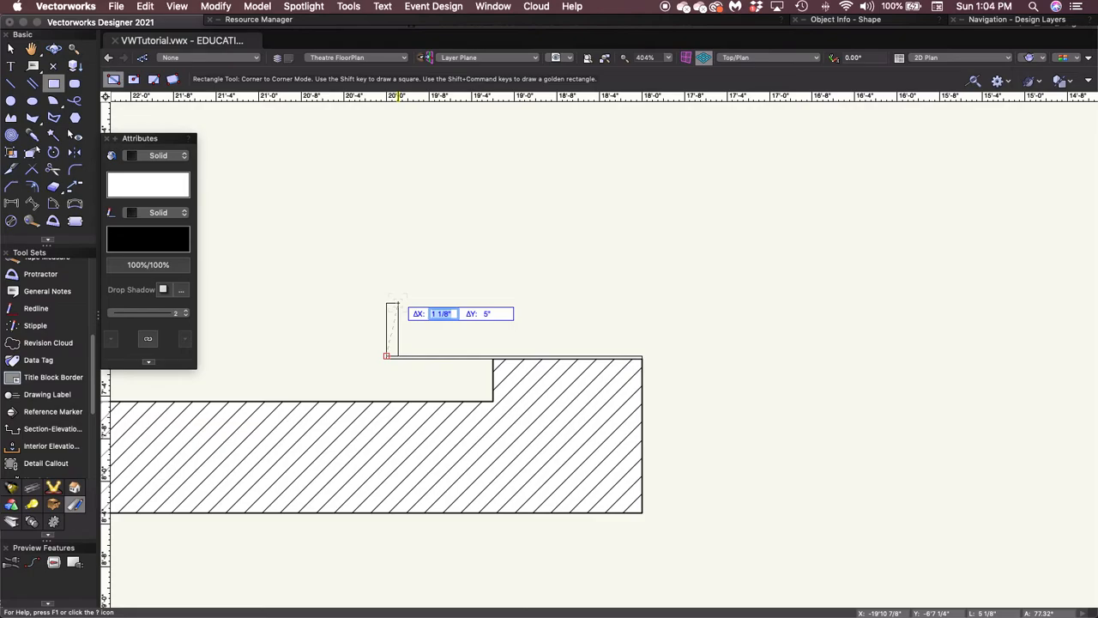
type("1/4")
key("Tab")
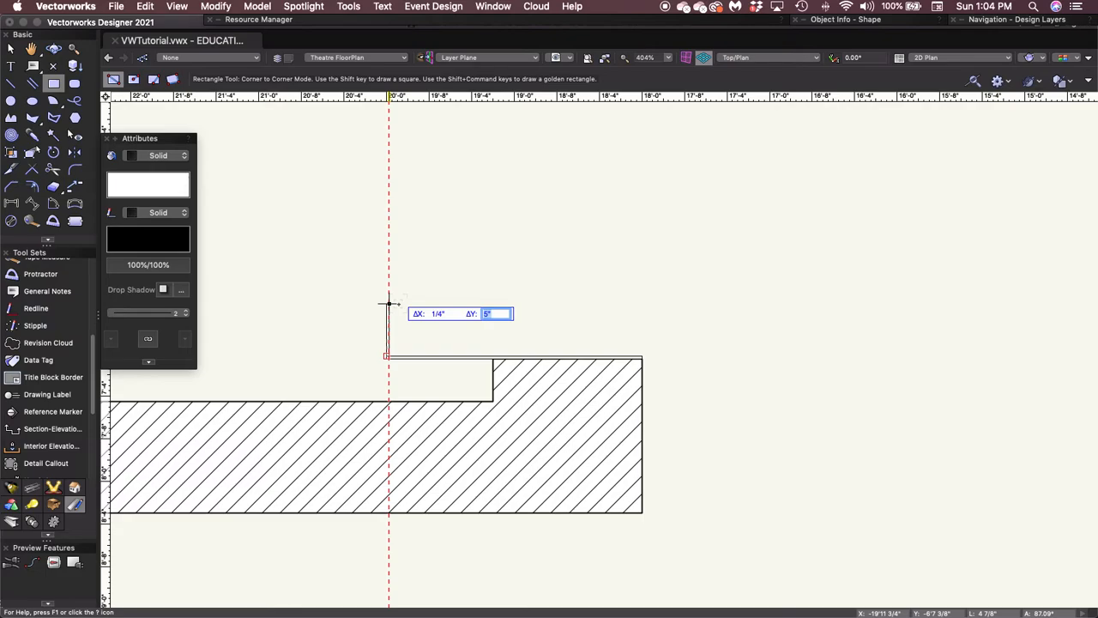
type("6")
key("Tab")
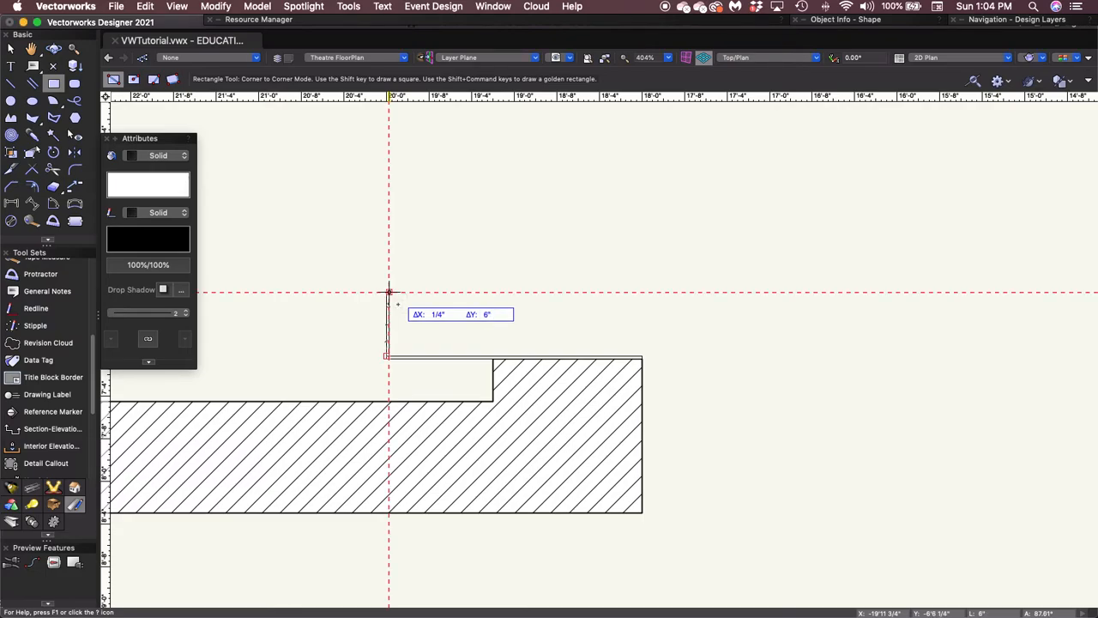
key("Return")
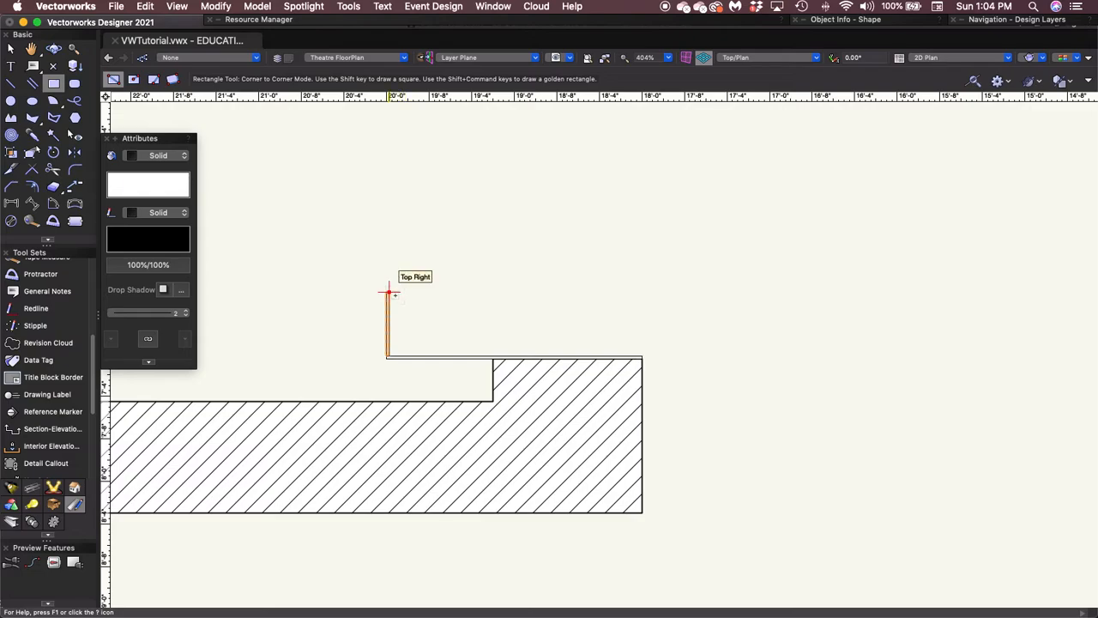
Draw a rectangle with offsets ΔX 2'0" and ΔY -1/4" from the vertical rectangle's top-right corner
left_click(388, 293)
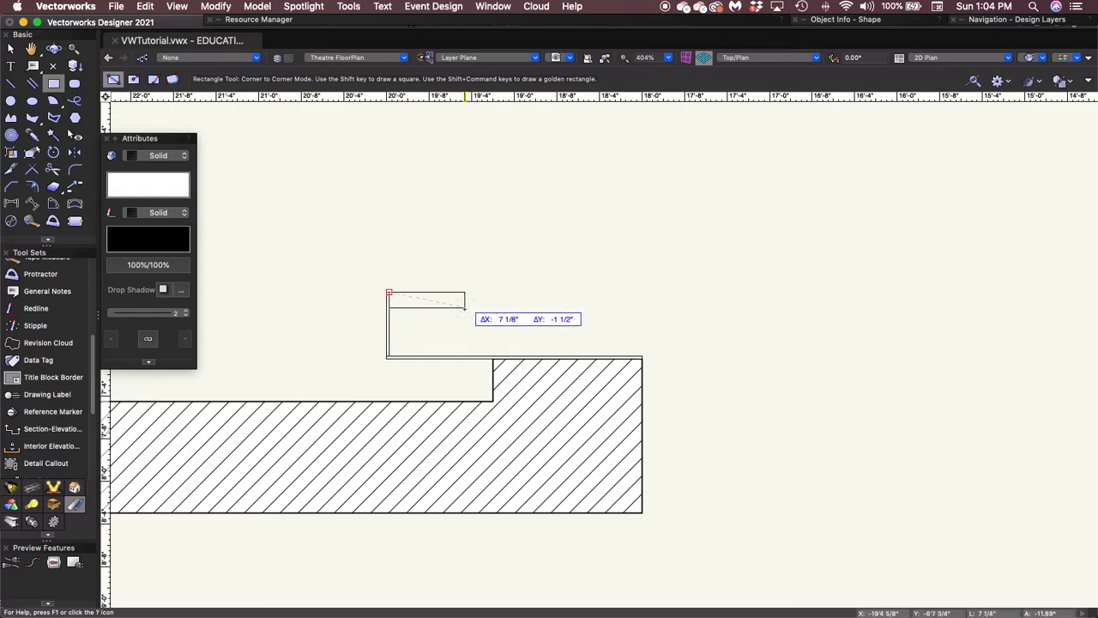
key("Tab")
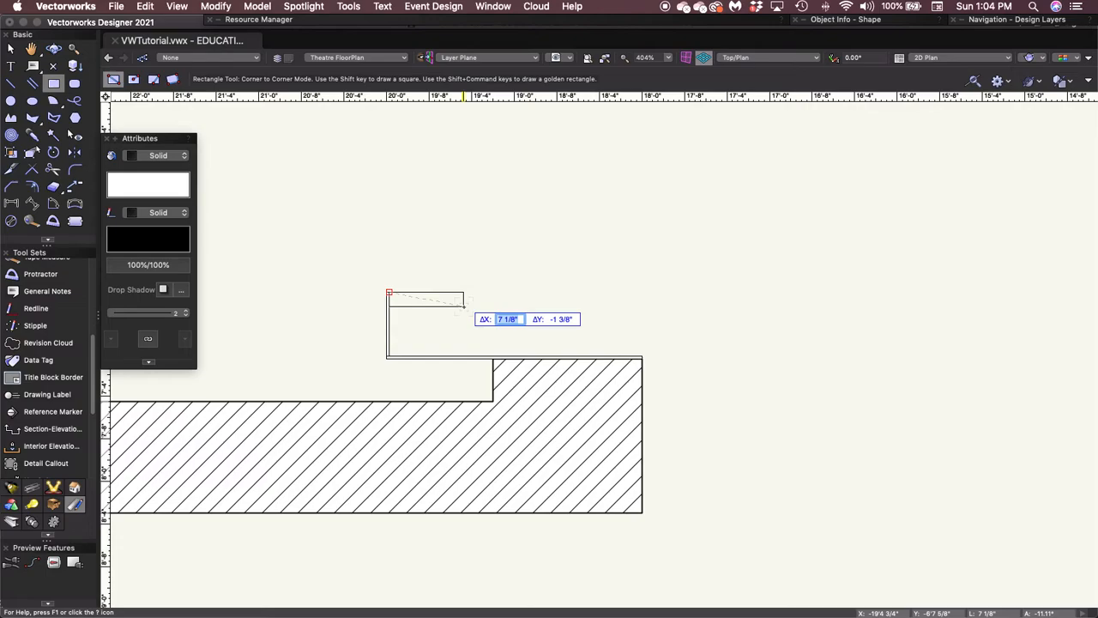
type("2")
key("Tab")
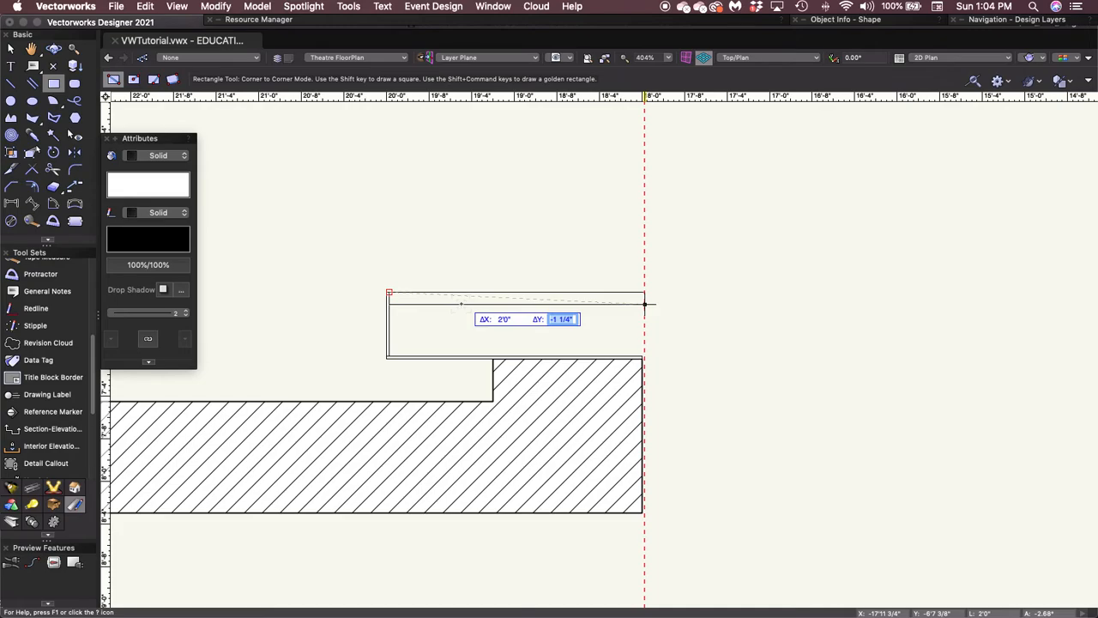
type("-1")
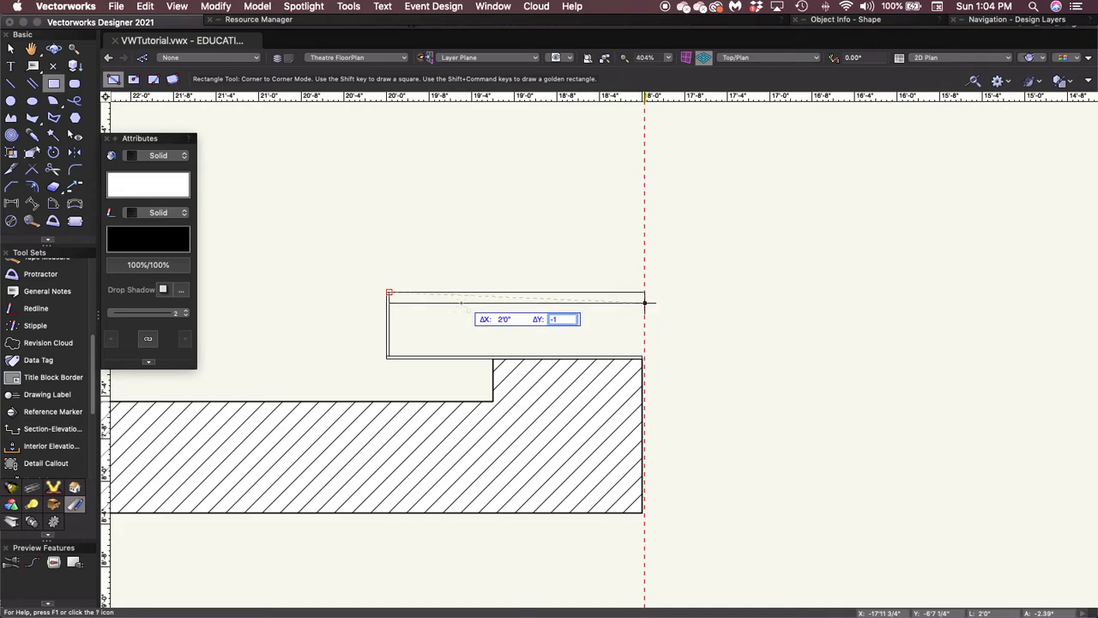
type("/4")
key("Return")
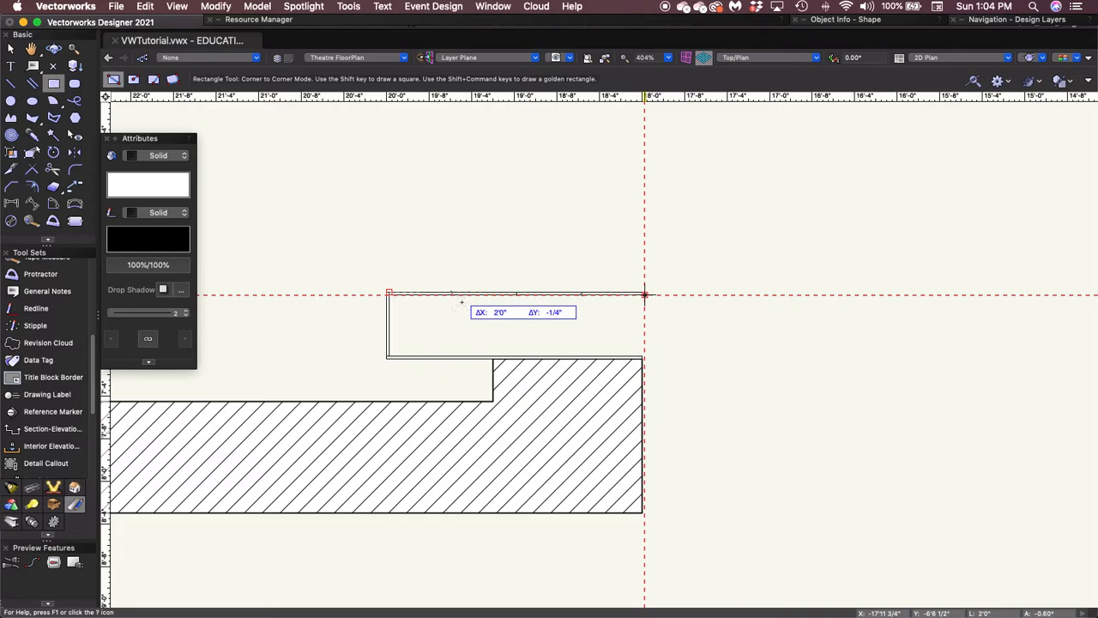
left_click(645, 295)
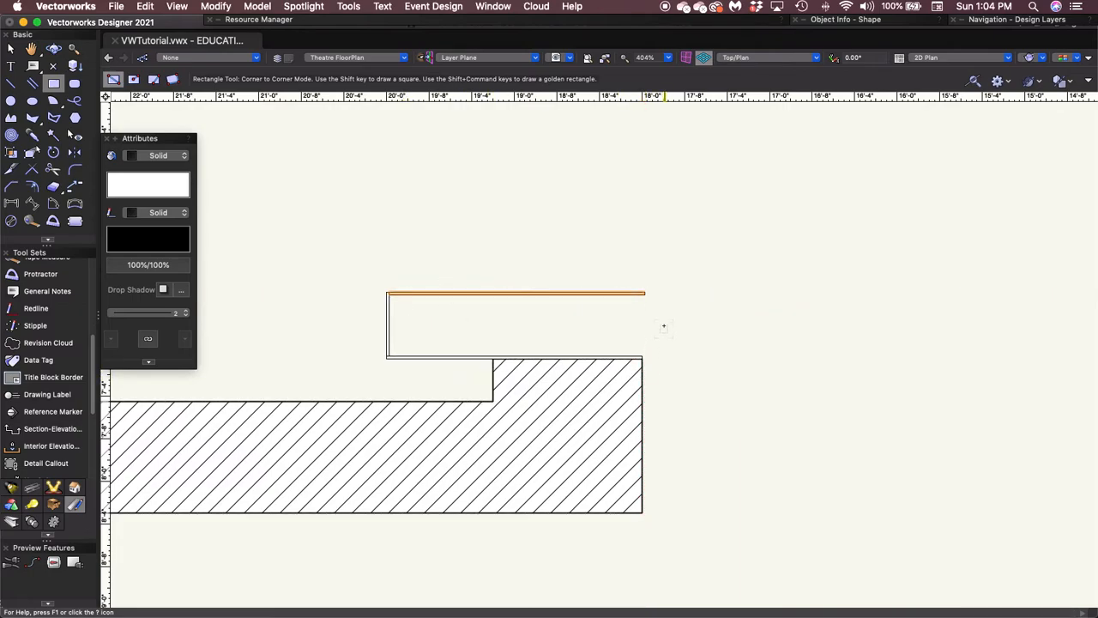
Select the three thin rectangles forming the U shape above the left wall and group them
key("x")
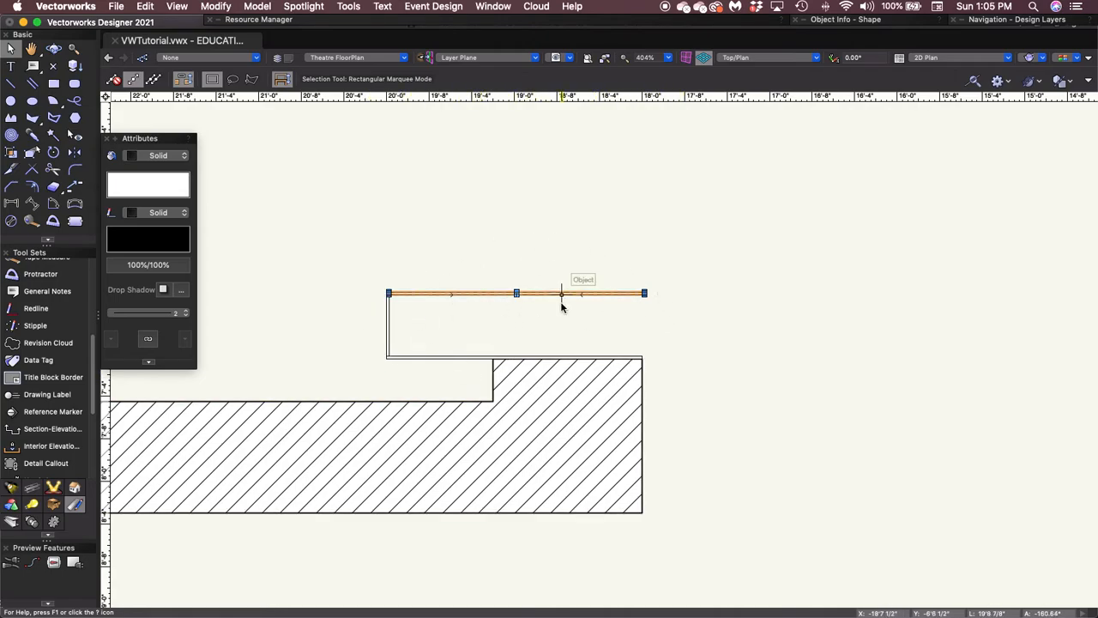
left_click(390, 325, "shift")
left_click(431, 357, "shift")
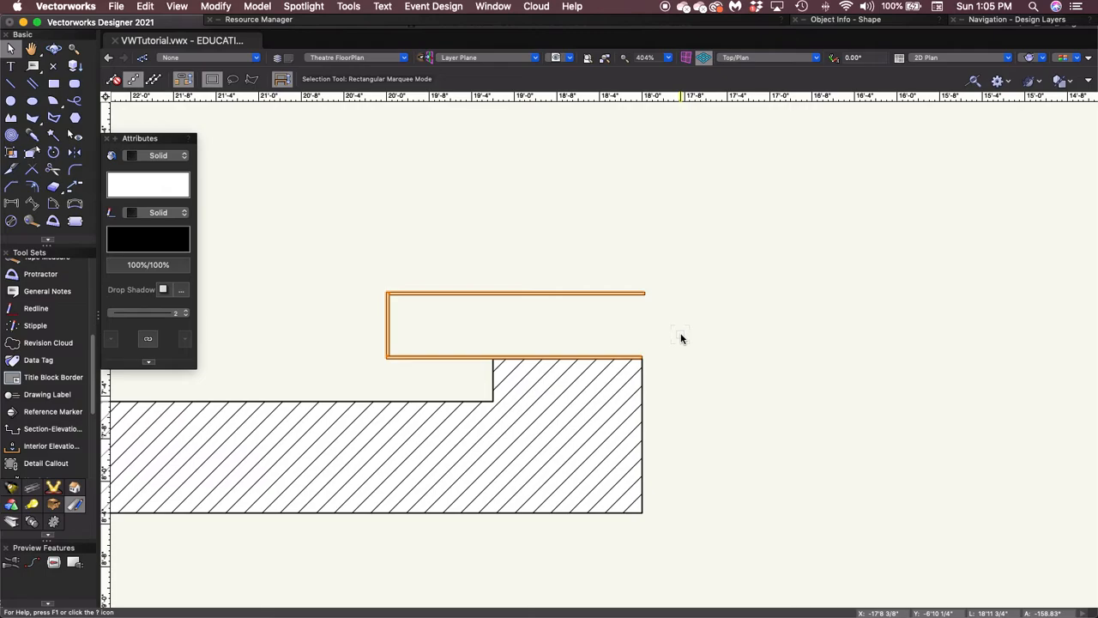
scroll(680, 335, "down", 3)
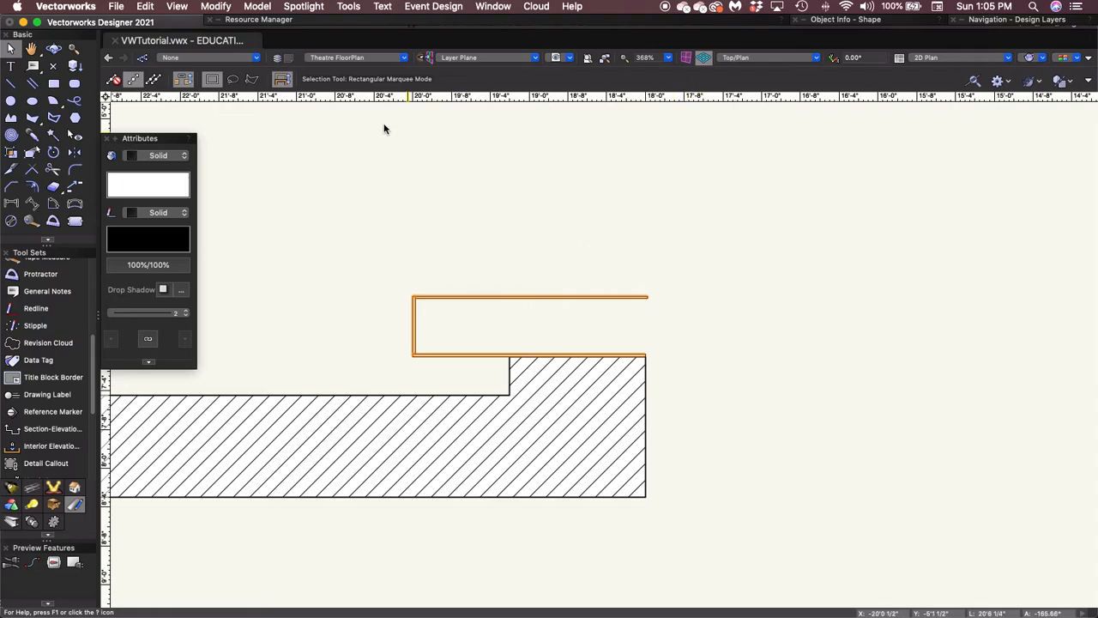
left_click(220, 7)
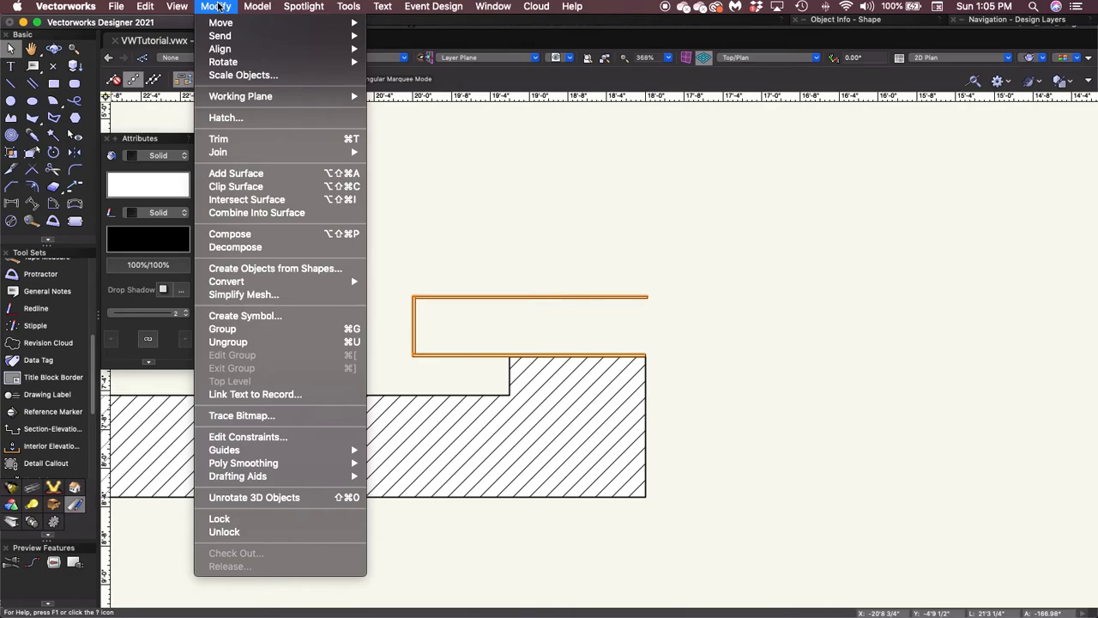
left_click(277, 329)
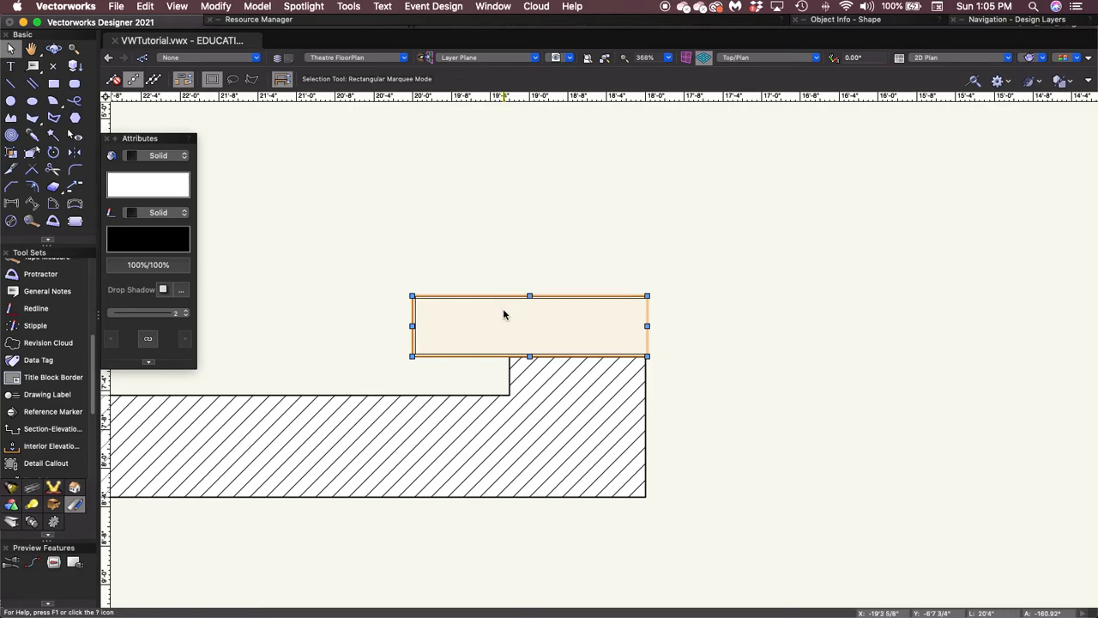
Move the grouped U shape away from the wall, snap it back to the raised end's upper-right corner, and deselect it
left_click(473, 284)
left_click(470, 295)
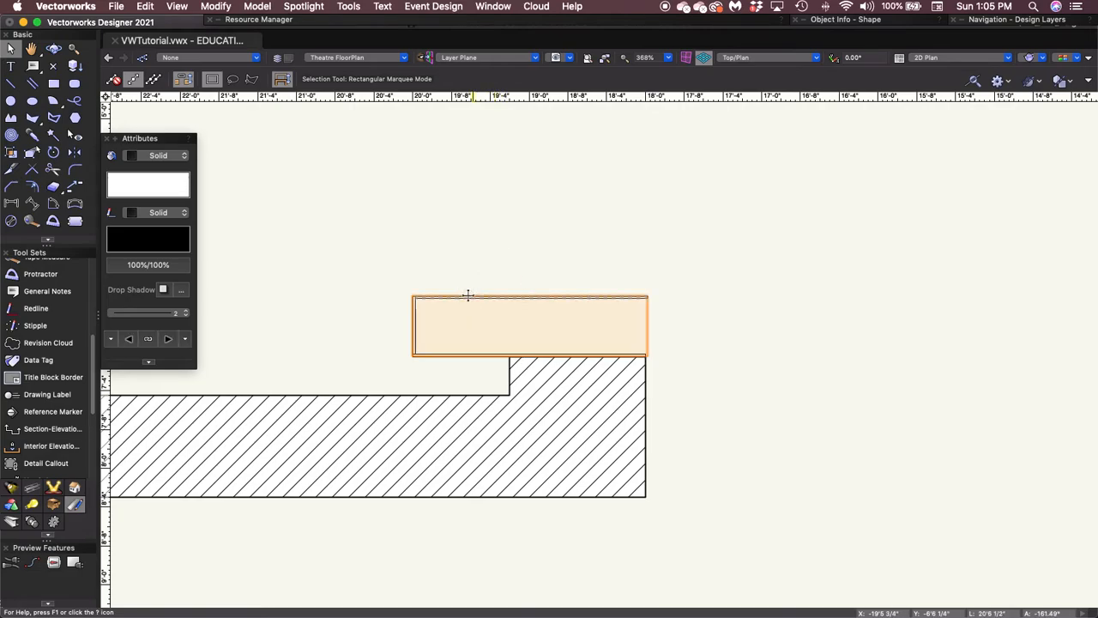
left_click_drag(470, 295, 886, 146)
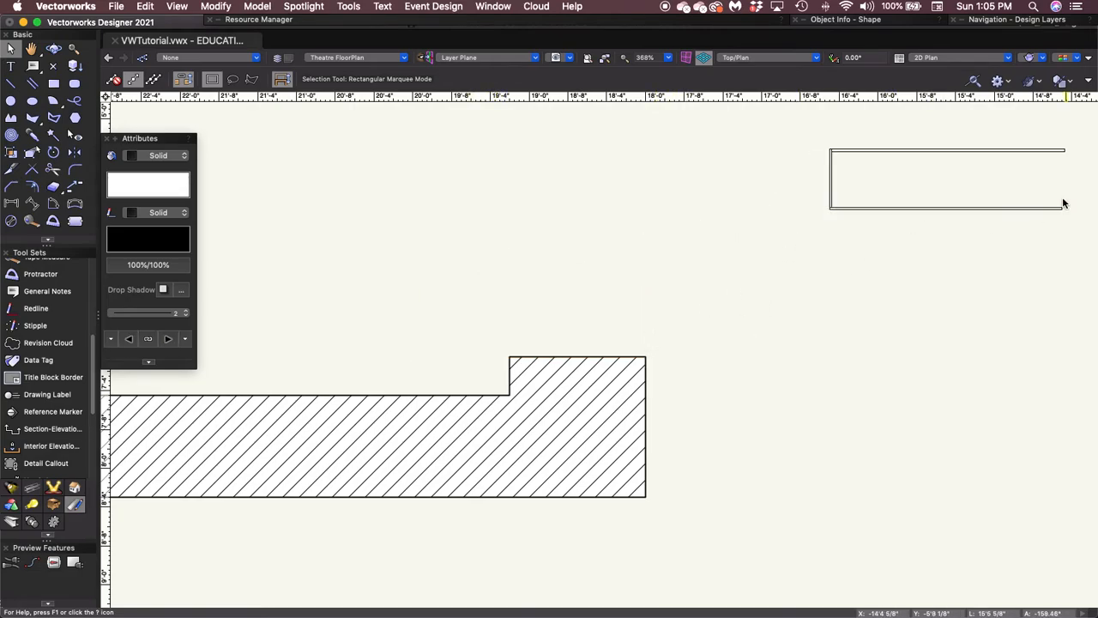
mouse_move(1064, 208)
left_mouse_down()
mouse_move(610, 378)
mouse_move(646, 355)
left_mouse_up()
left_click(703, 342)
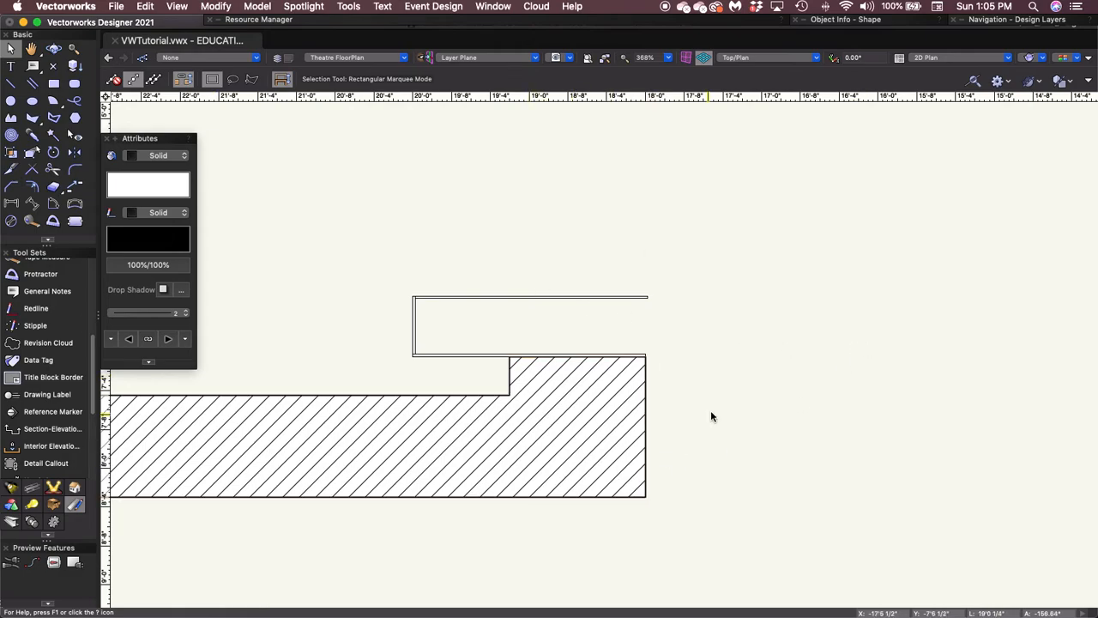
Draw a horizontal line across the opening from the left wall's raised inner upper corner to the right wall's matching corner
scroll(751, 409, "down", 3)
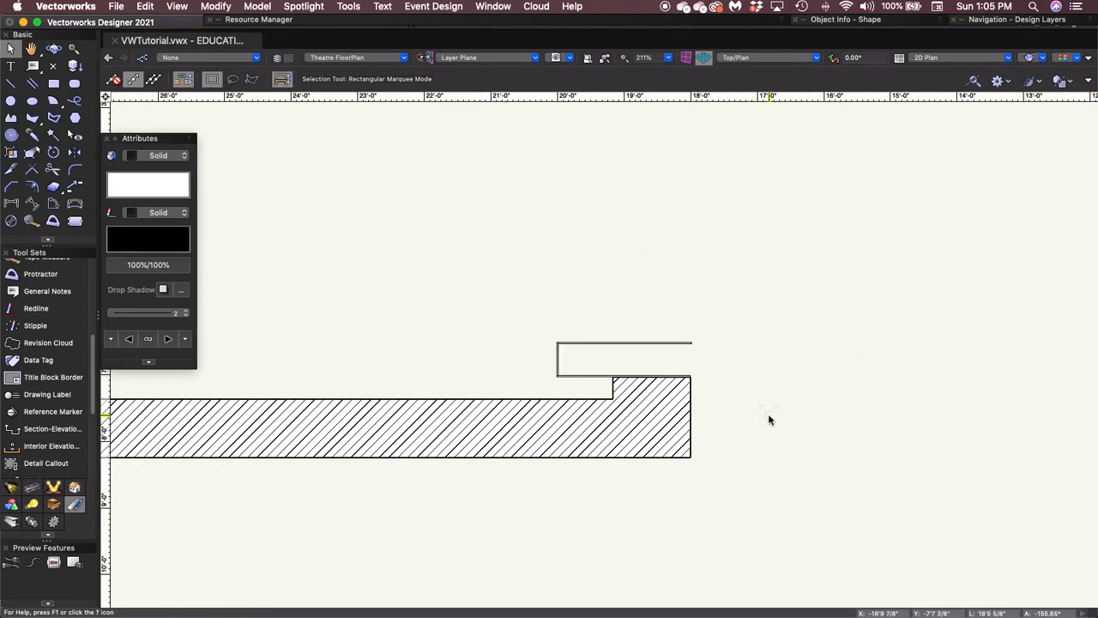
middle_click_drag(767, 419, 575, 377)
scroll(576, 379, "down", 2)
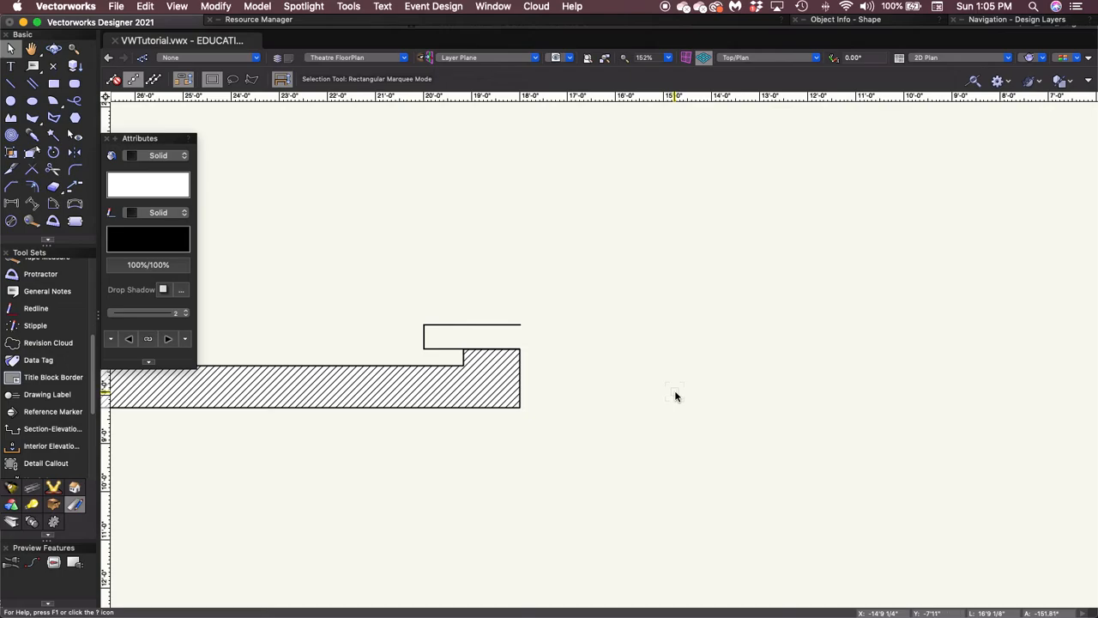
scroll(666, 389, "up", 4)
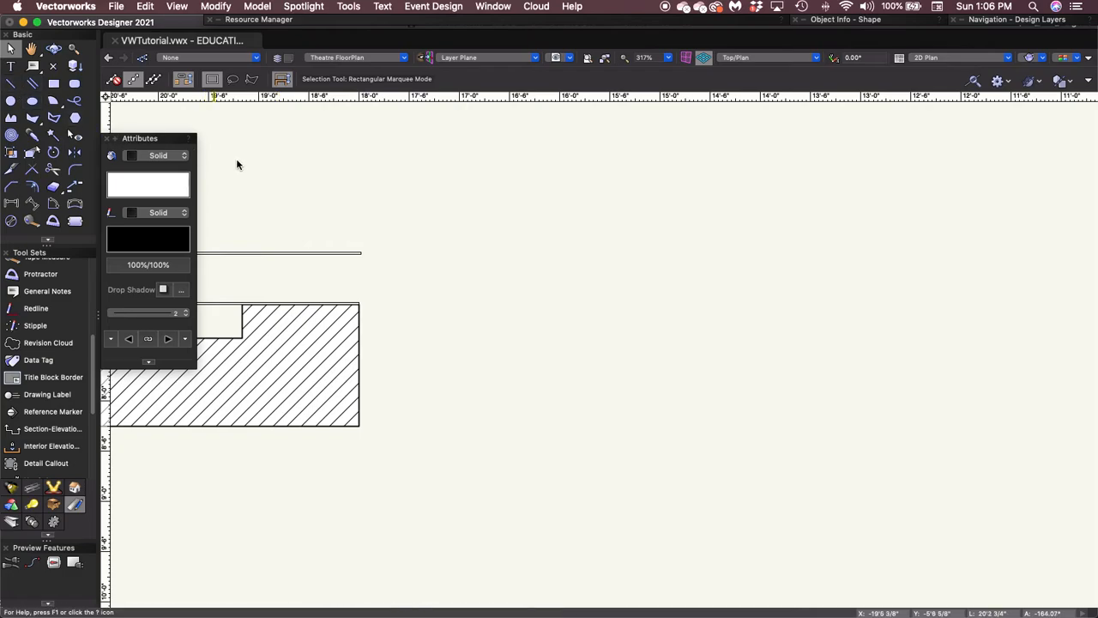
key("2")
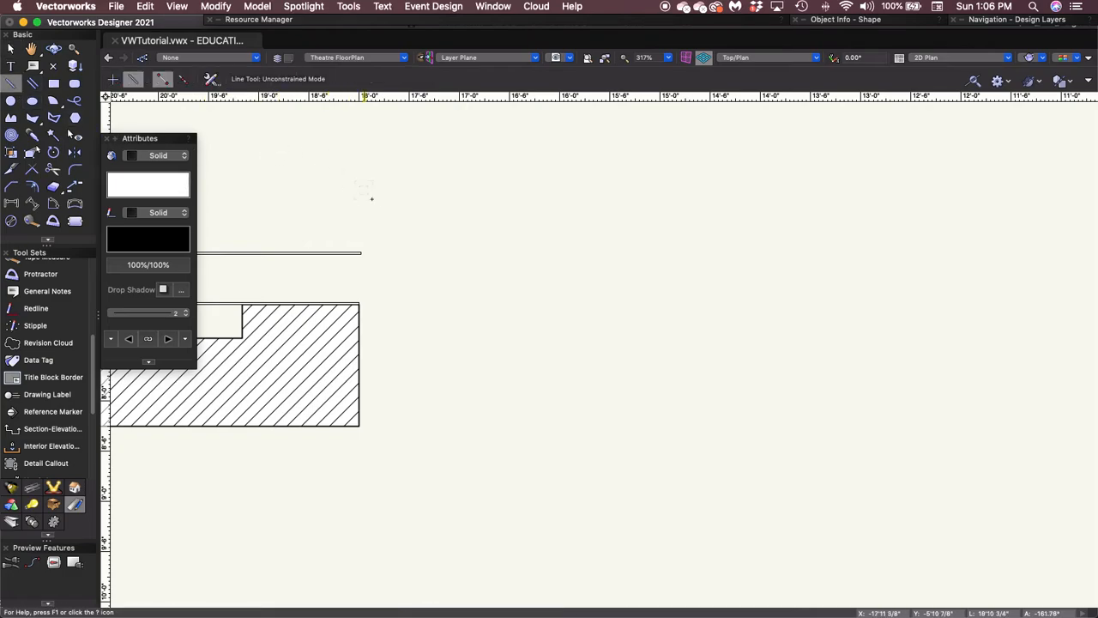
left_click(358, 305)
scroll(499, 333, "down", 5)
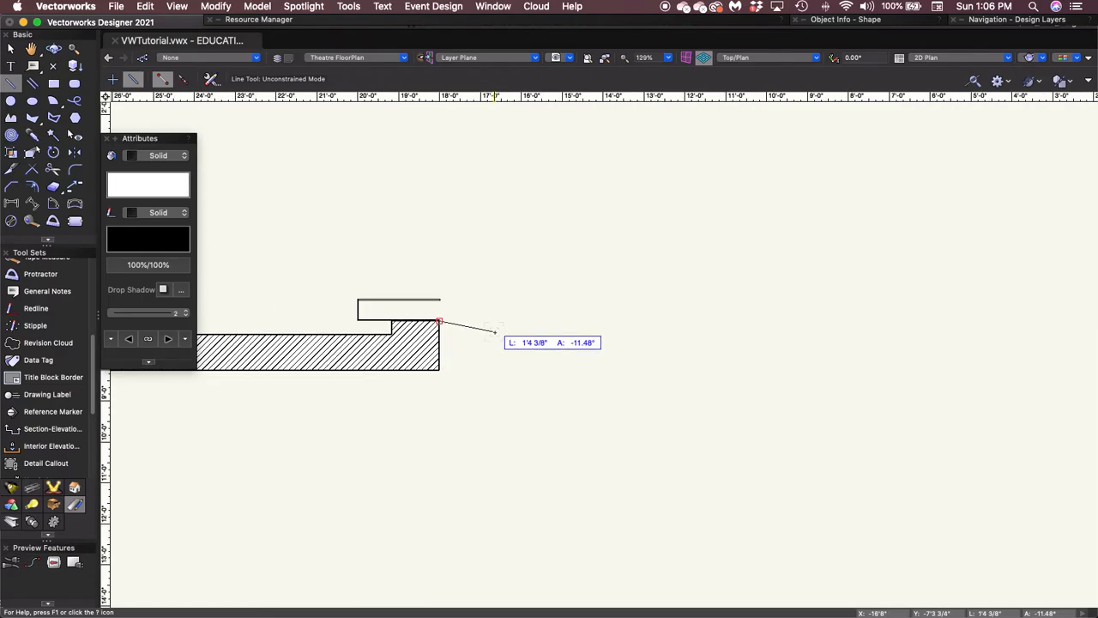
key("space")
left_click_drag(429, 279, 167, 300)
left_click_drag(627, 311, 245, 324)
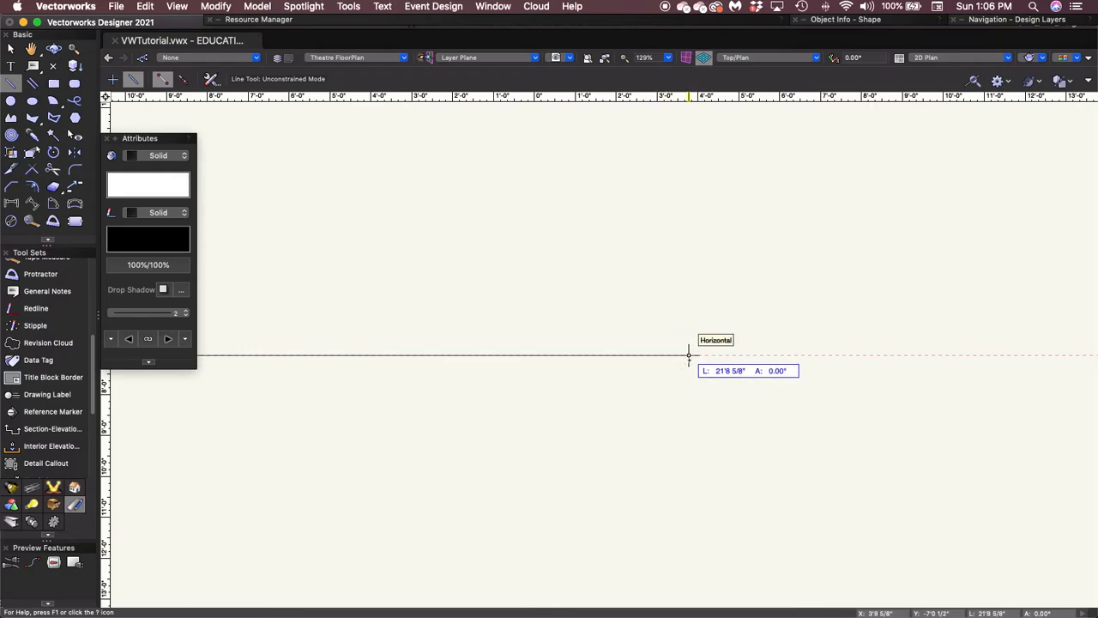
key("space")
left_click_drag(772, 346, 213, 366)
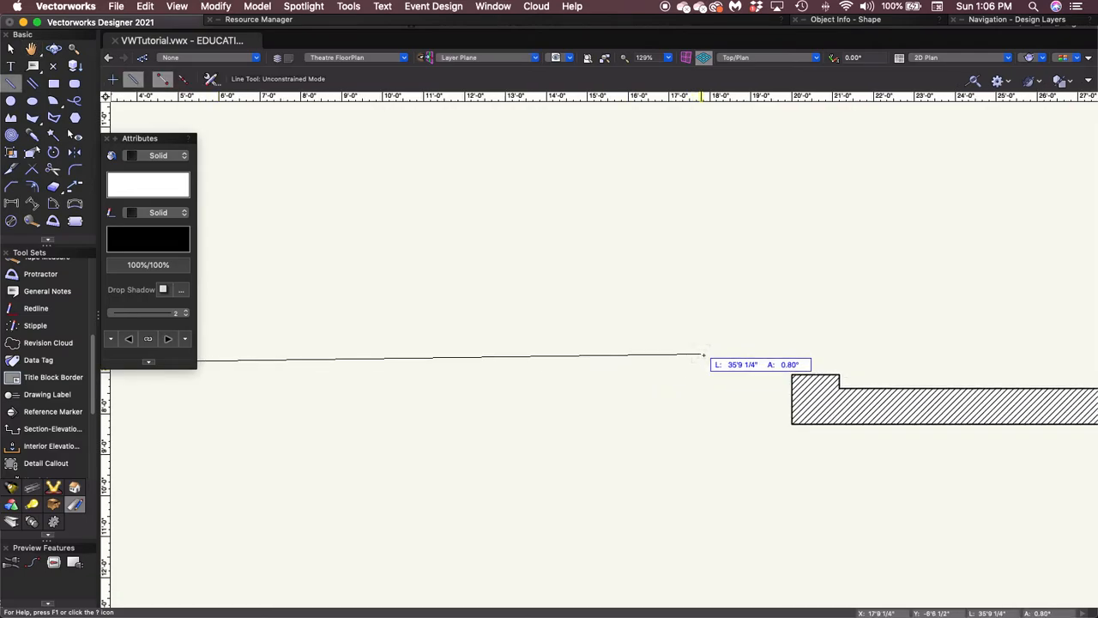
left_click(791, 375)
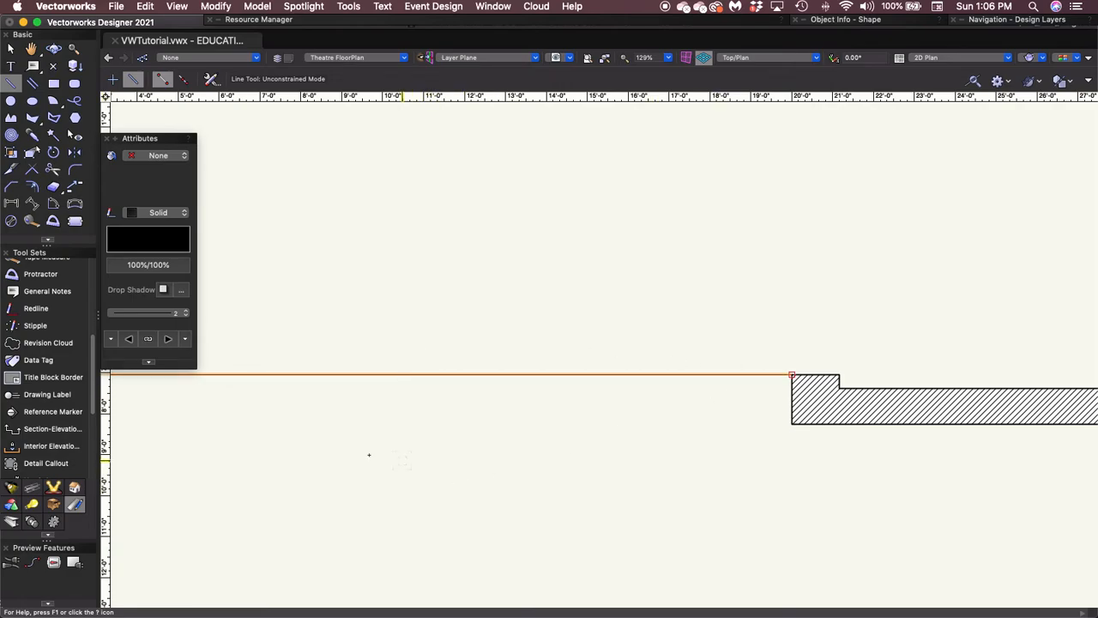
key("x")
Set the line across the opening to thickness 7 and change its pen style from solid to Line Type
scroll(382, 441, "down", 3)
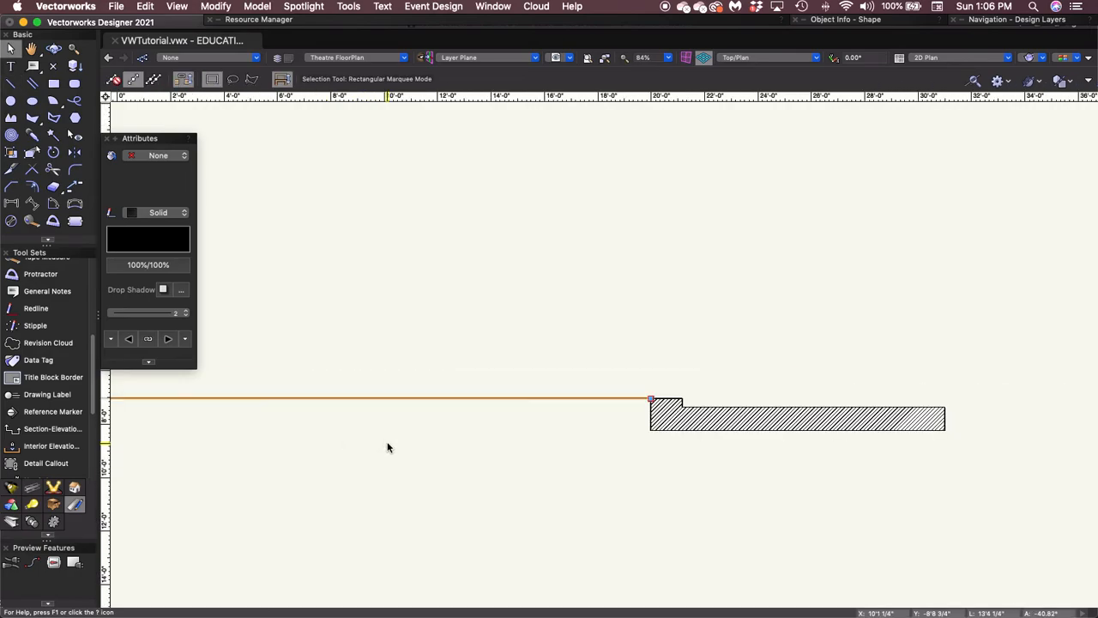
middle_click_drag(373, 447, 669, 446)
scroll(455, 445, "down", 1)
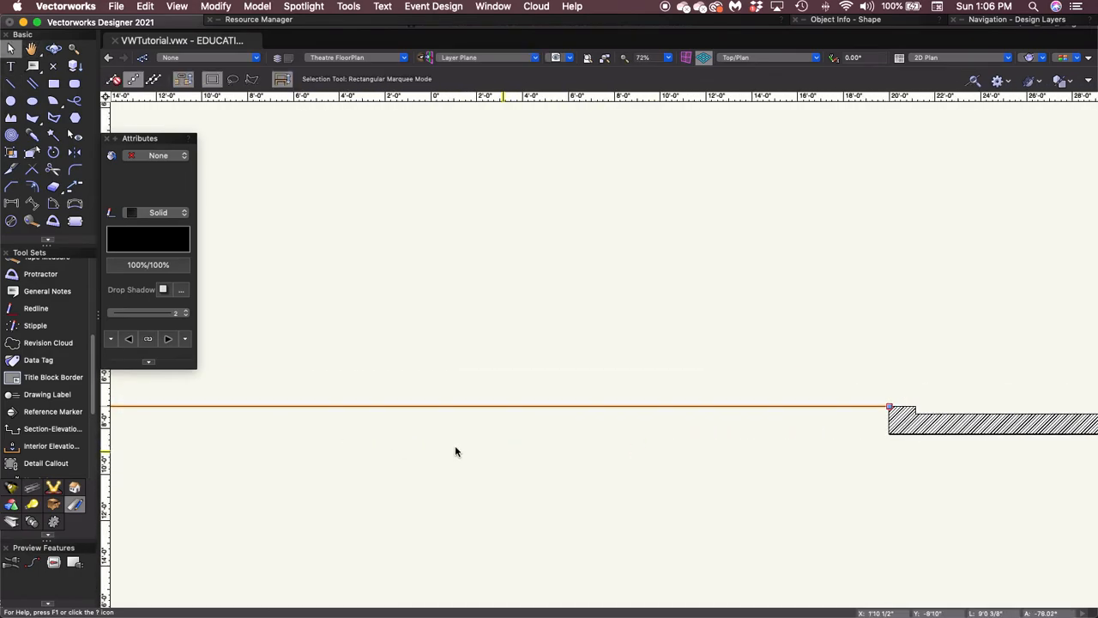
middle_click_drag(455, 445, 581, 443)
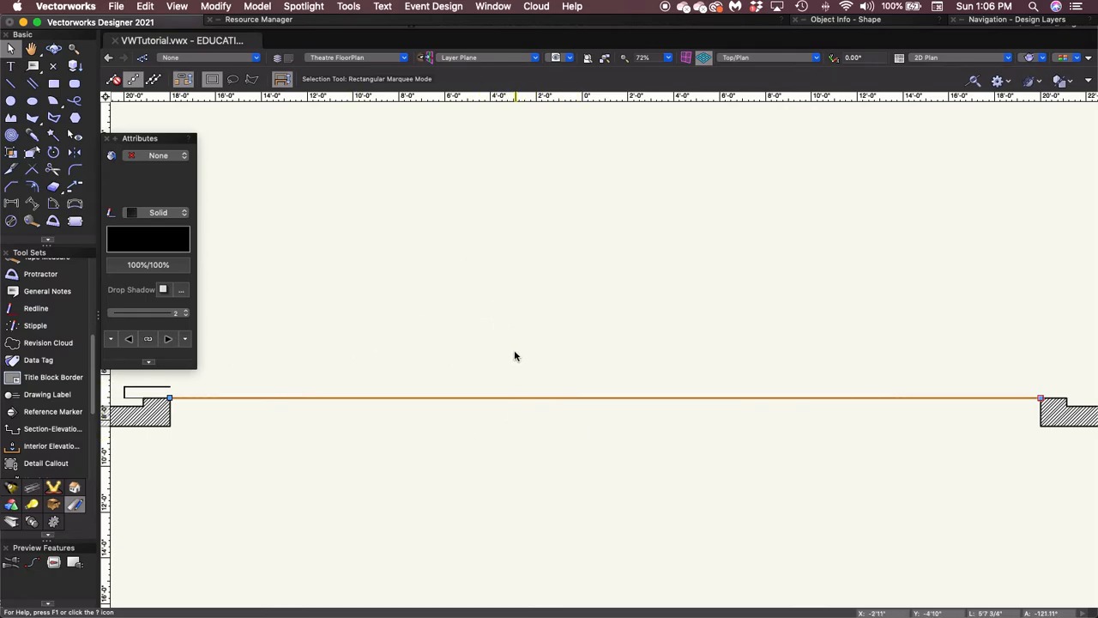
left_click(187, 314)
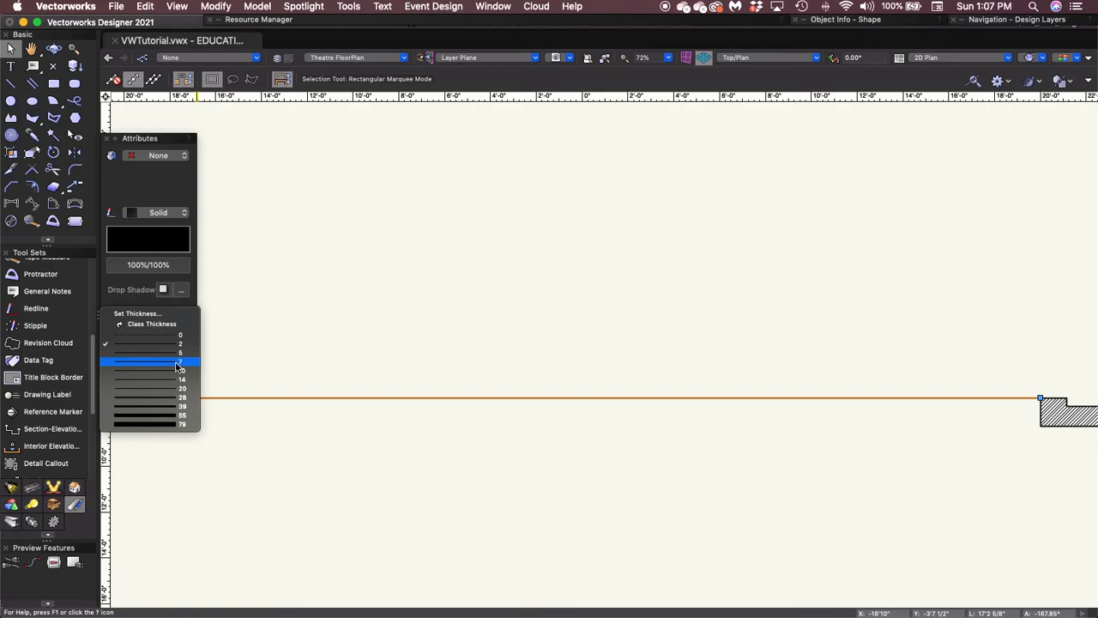
left_click(176, 363)
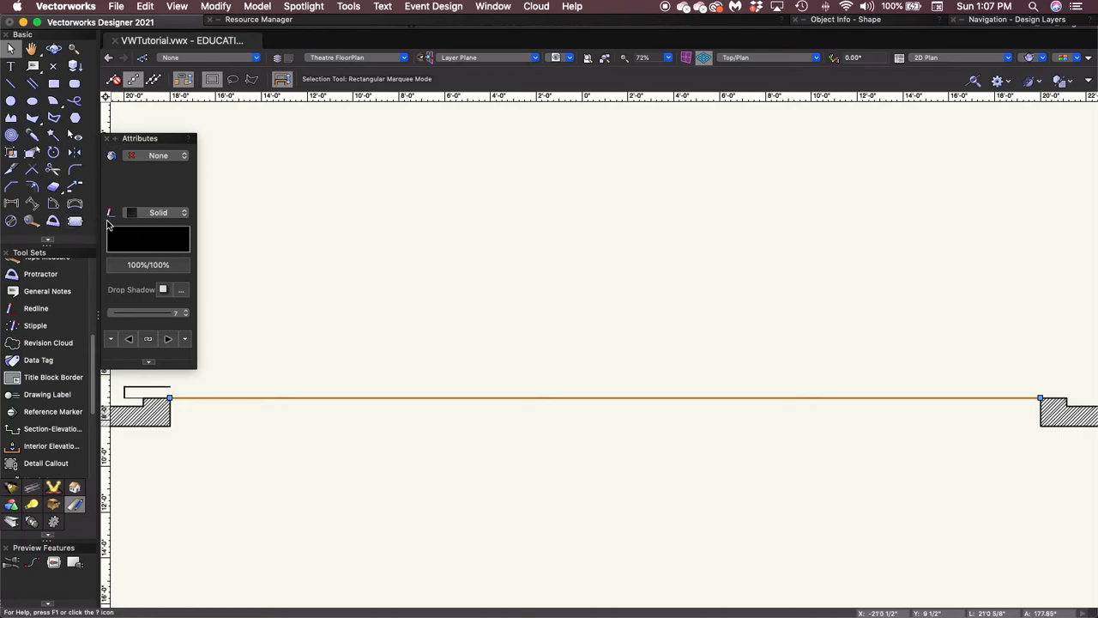
left_click(182, 214)
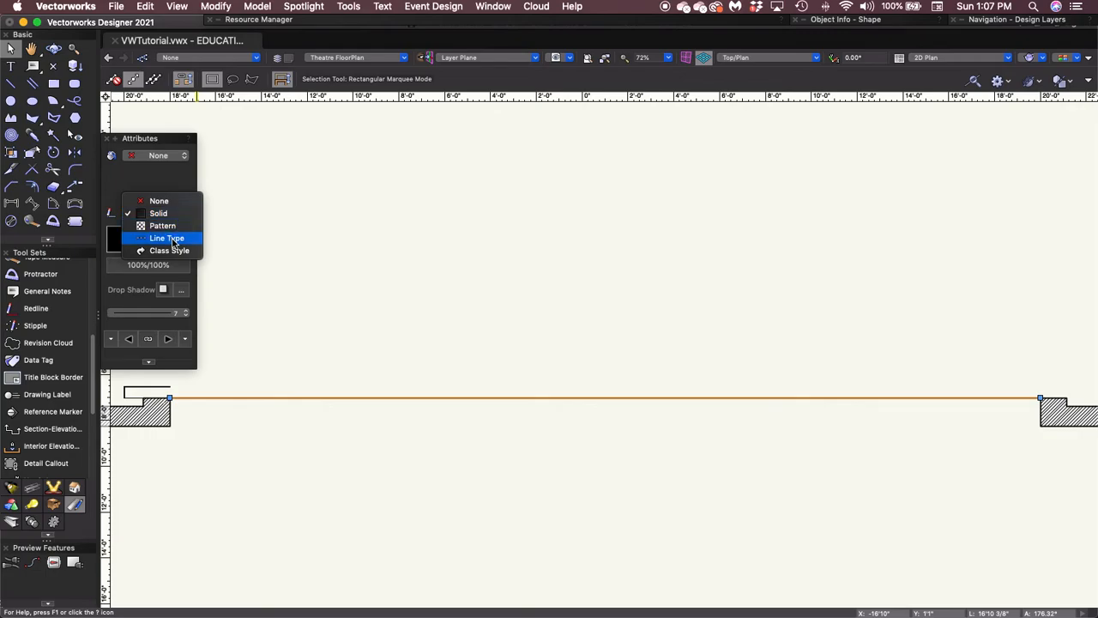
left_click(173, 241)
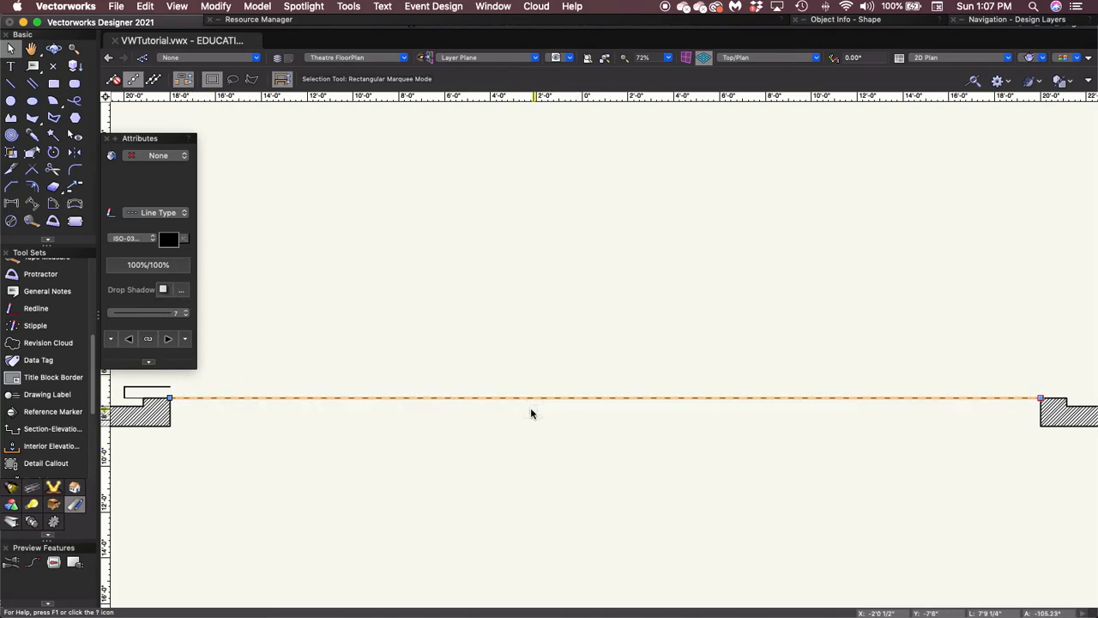
Apply ISO-03 Dashed Spaced from the default line types library to the line across the opening, and deselect it
left_click(142, 239)
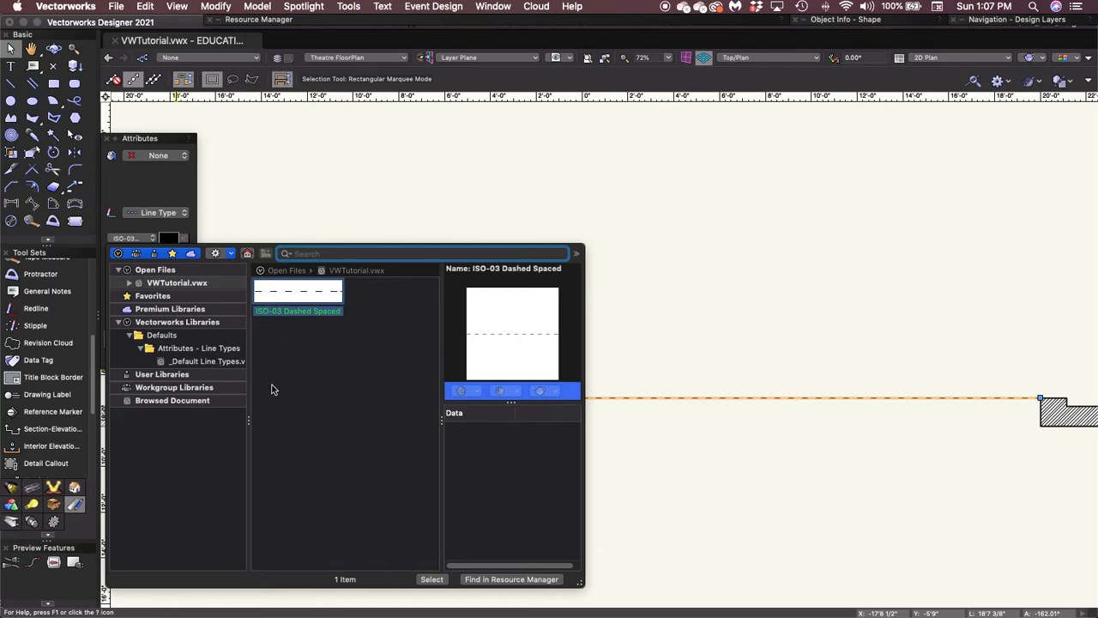
left_click(196, 362)
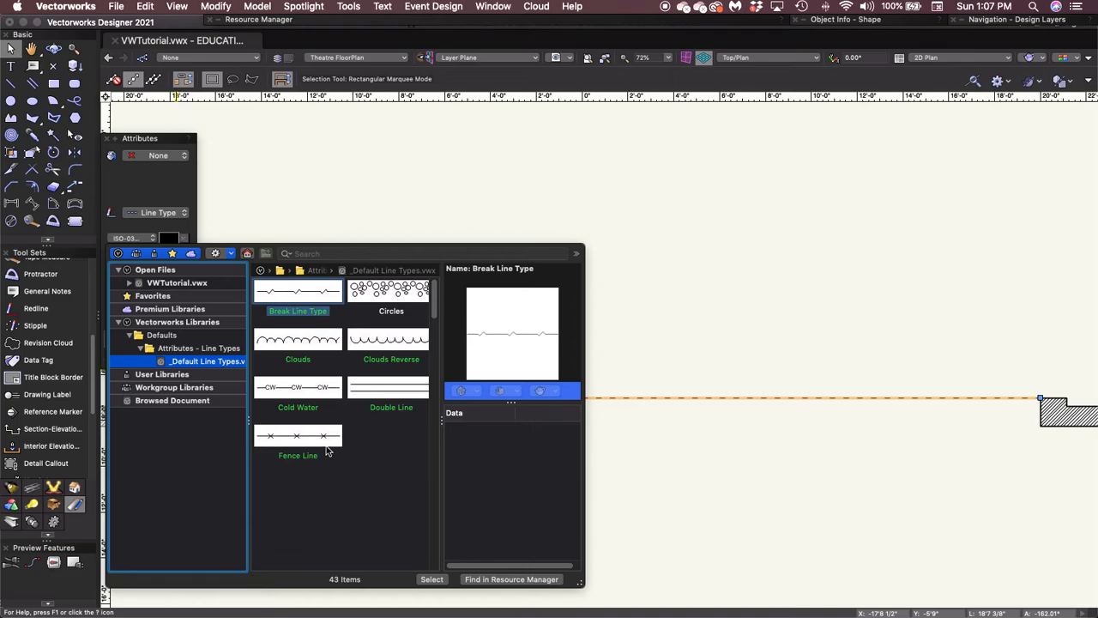
scroll(326, 448, "down", 5)
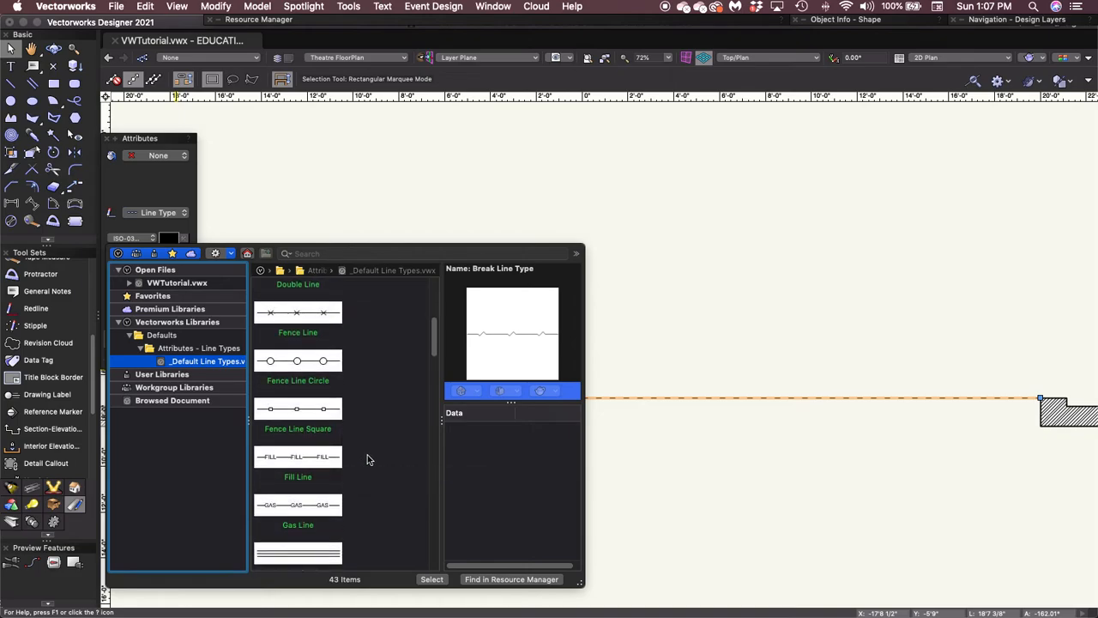
scroll(367, 459, "down", 3)
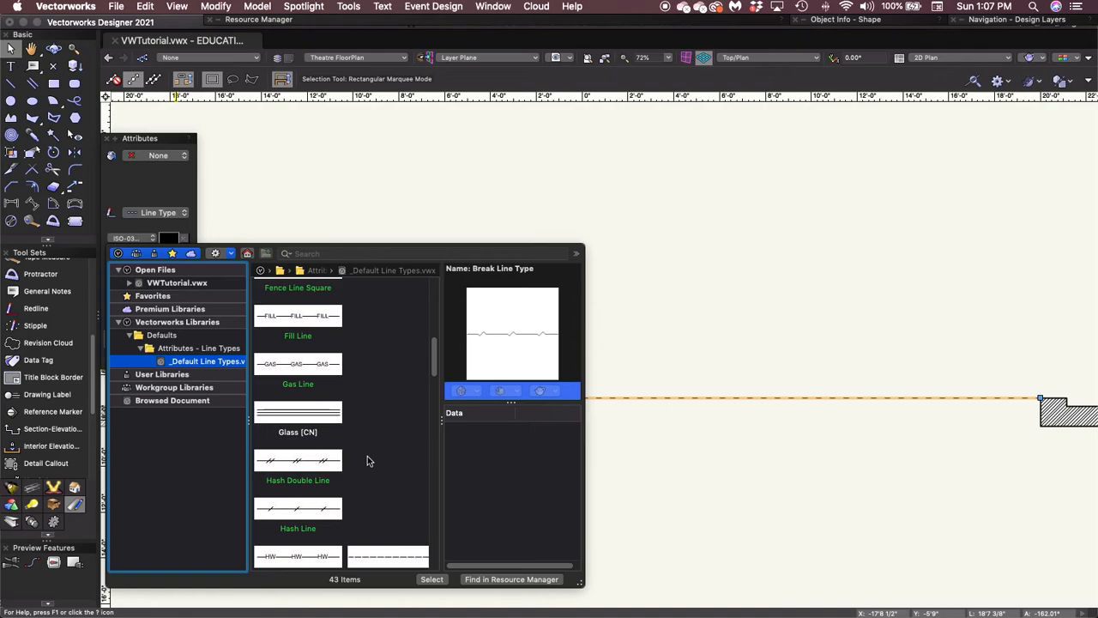
scroll(367, 460, "down", 5)
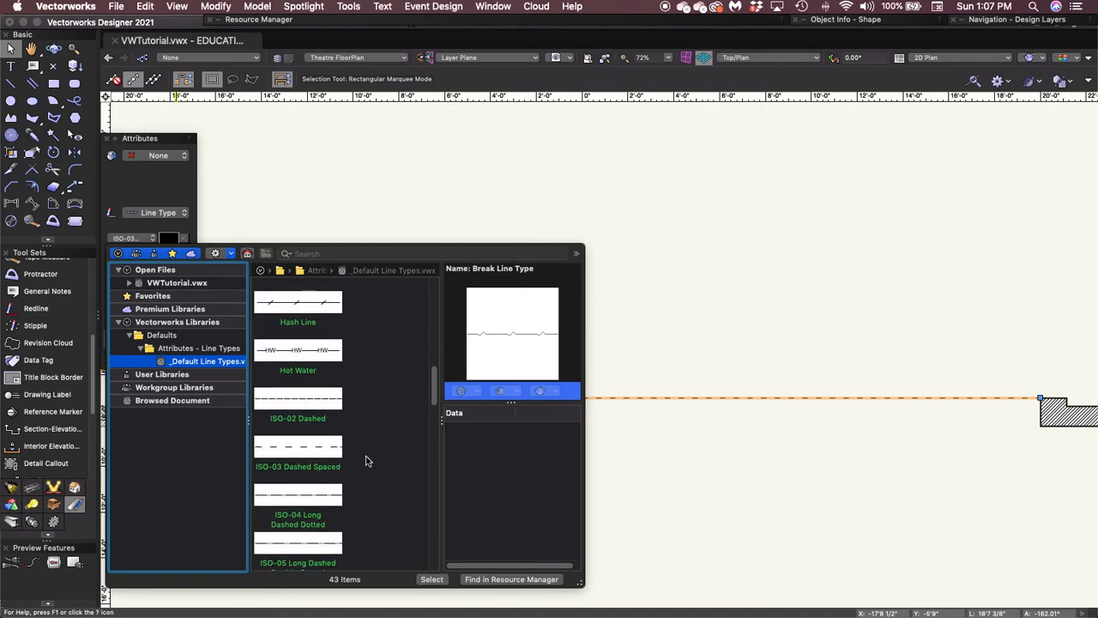
scroll(365, 461, "down", 3)
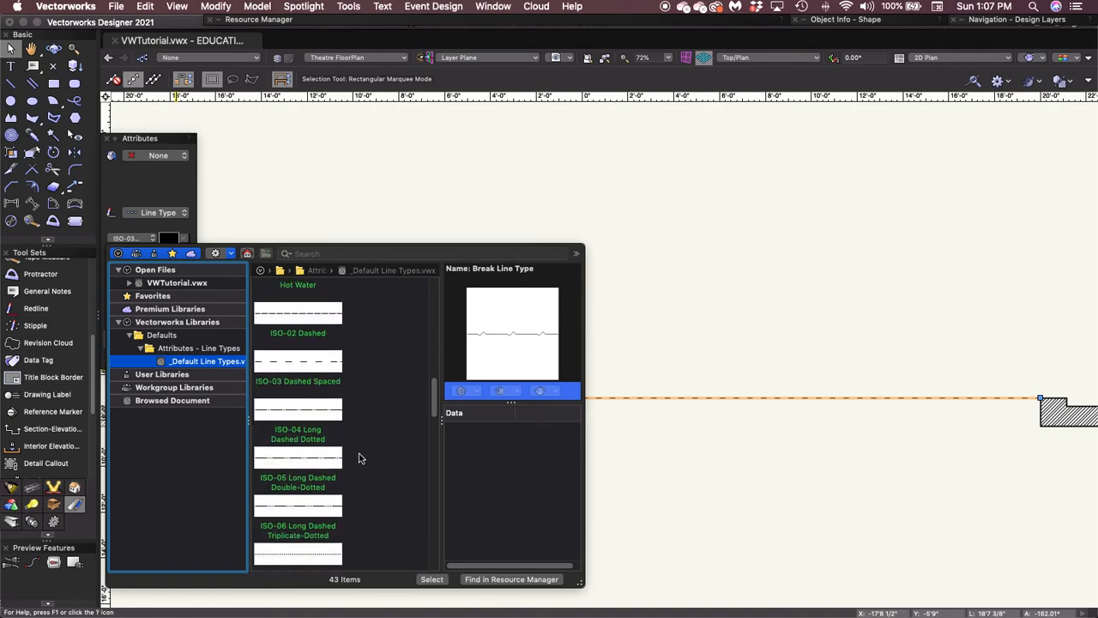
scroll(360, 459, "up", 3)
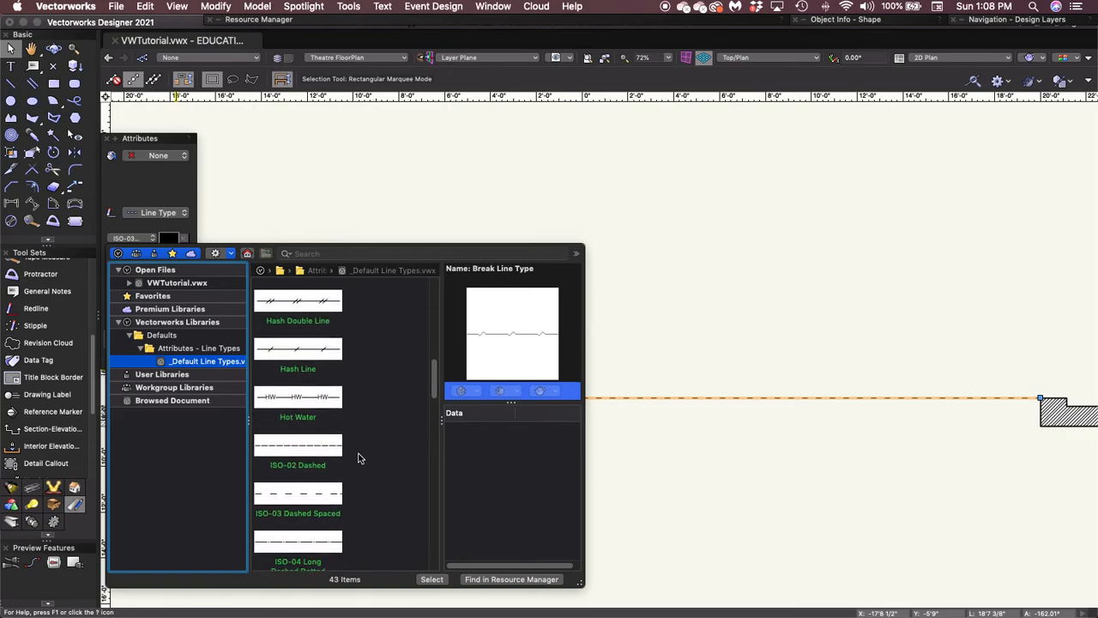
scroll(359, 459, "up", 2)
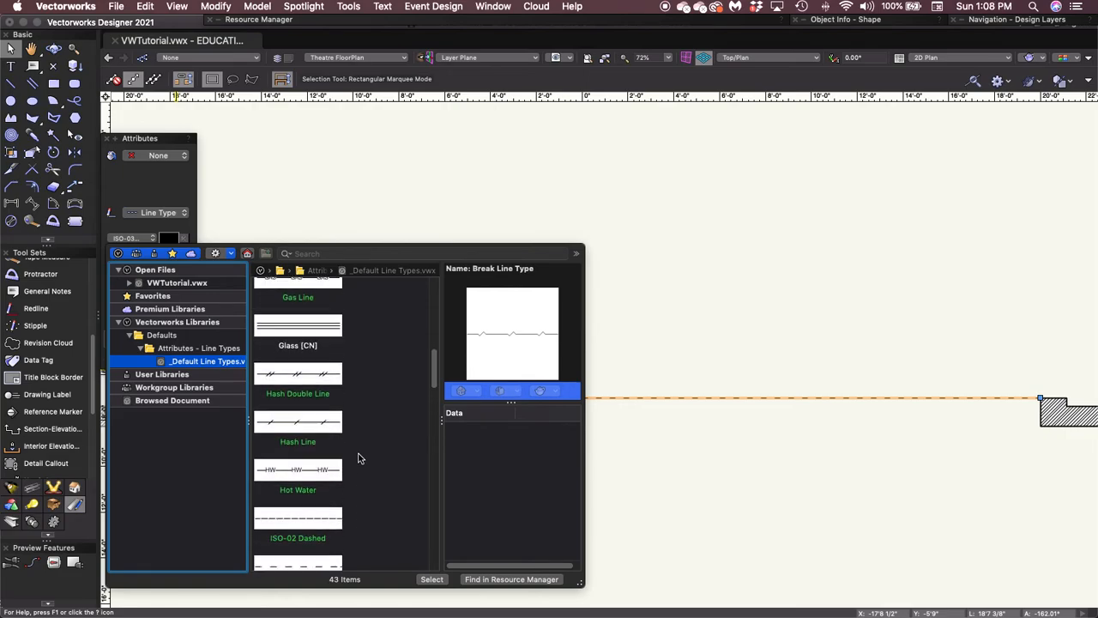
scroll(359, 459, "down", 2)
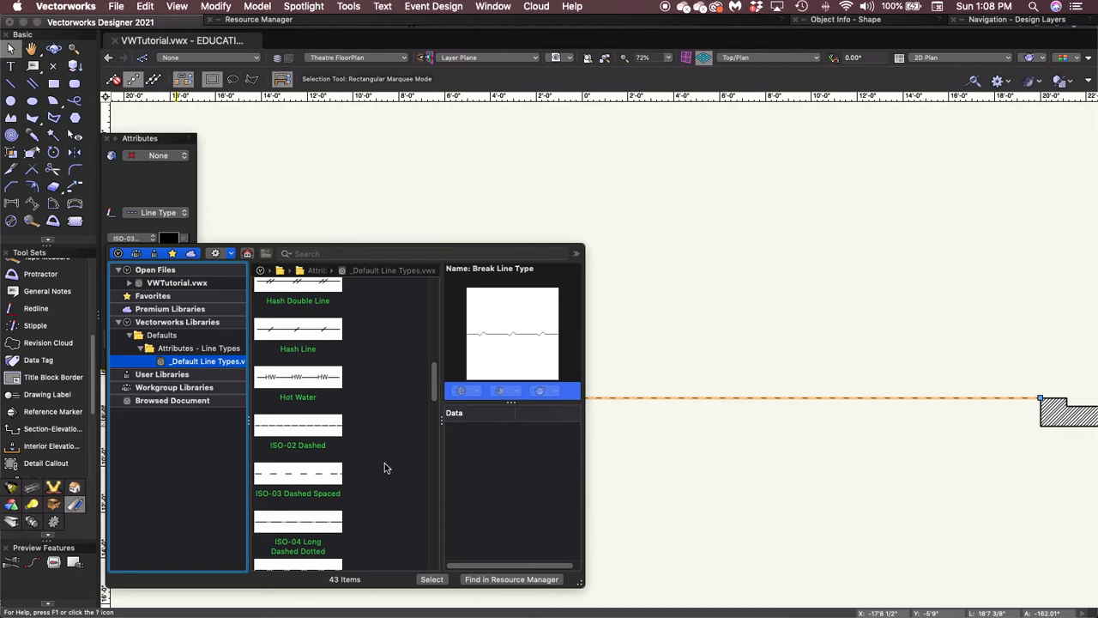
scroll(384, 464, "down", 2)
scroll(385, 469, "down", 1)
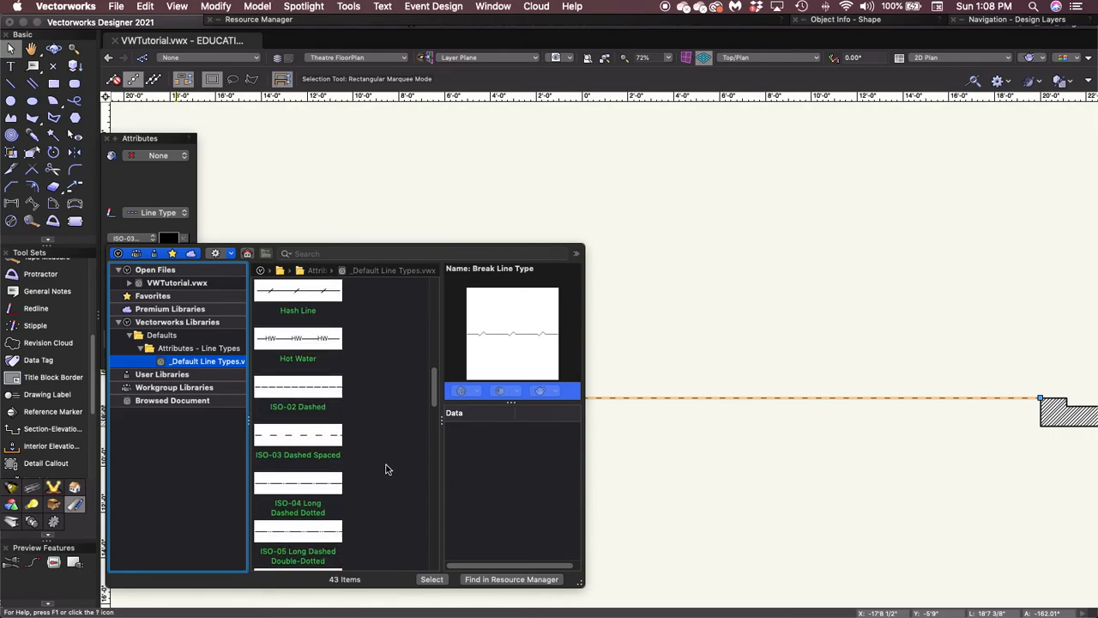
left_click(301, 443)
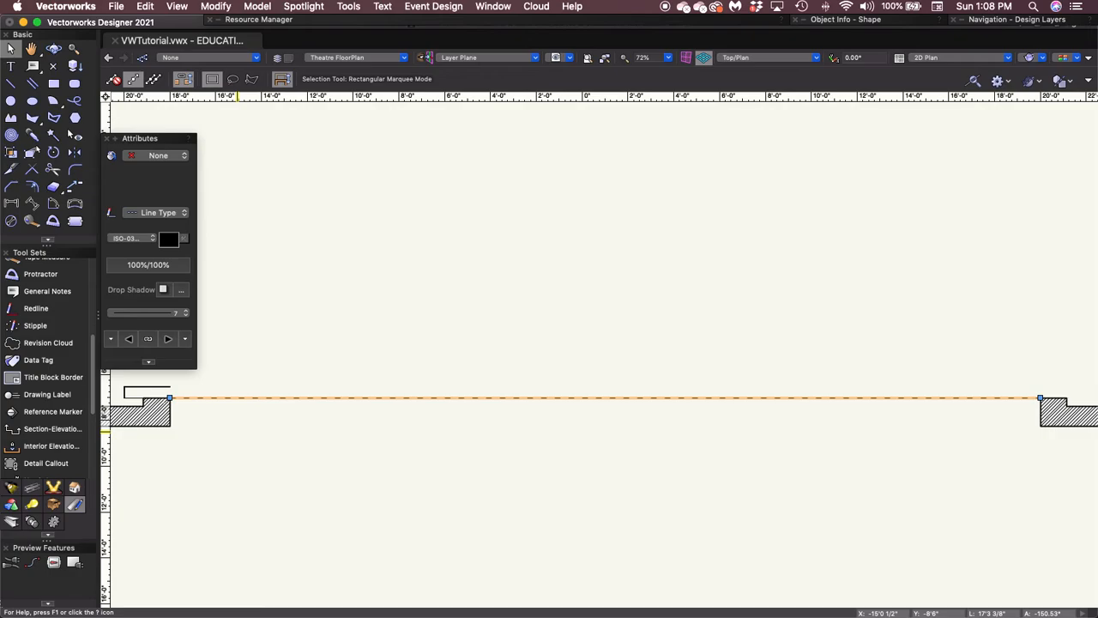
left_click(396, 471)
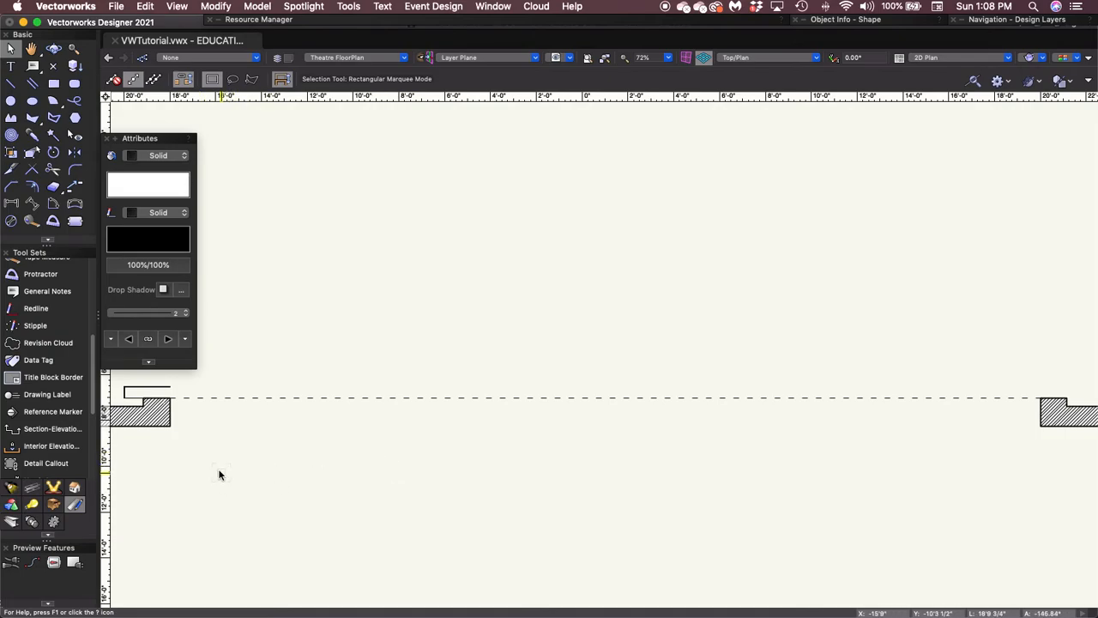
Mirror a duplicate of the grouped U shape onto the right wall about a vertical axis through the dashed line's midpoint, and deselect it
key("space")
left_click_drag(218, 469, 323, 472)
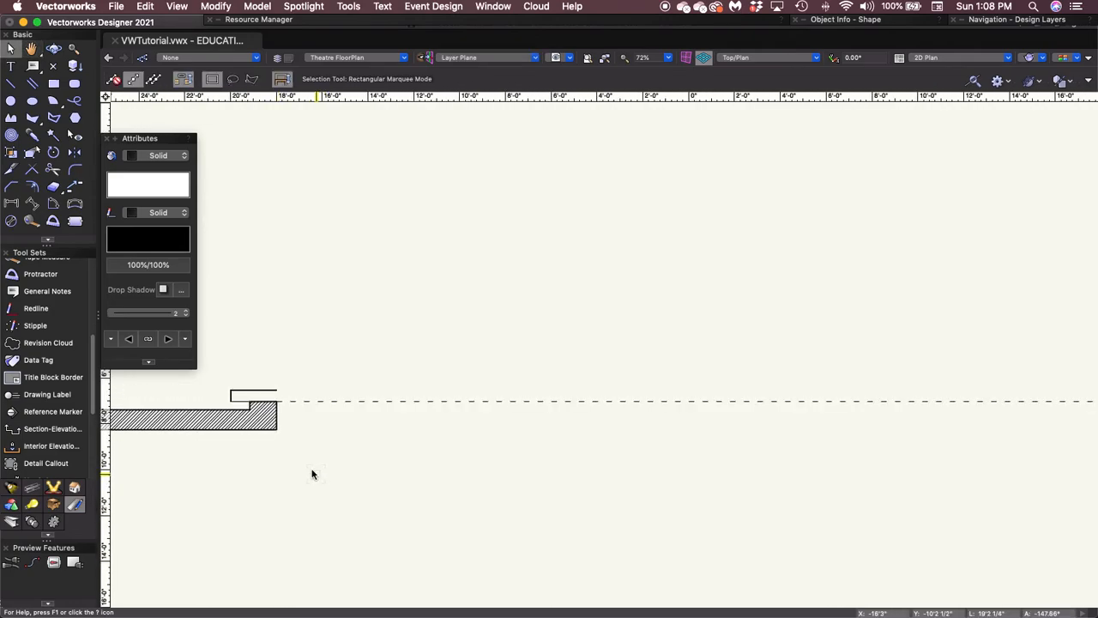
left_click(242, 392)
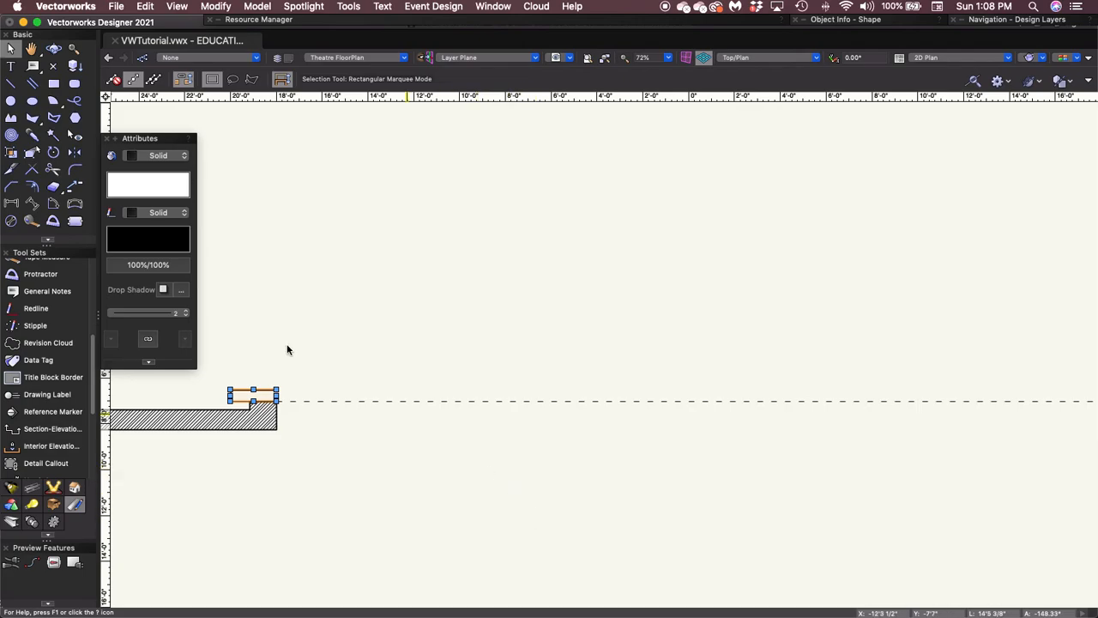
left_click(75, 151)
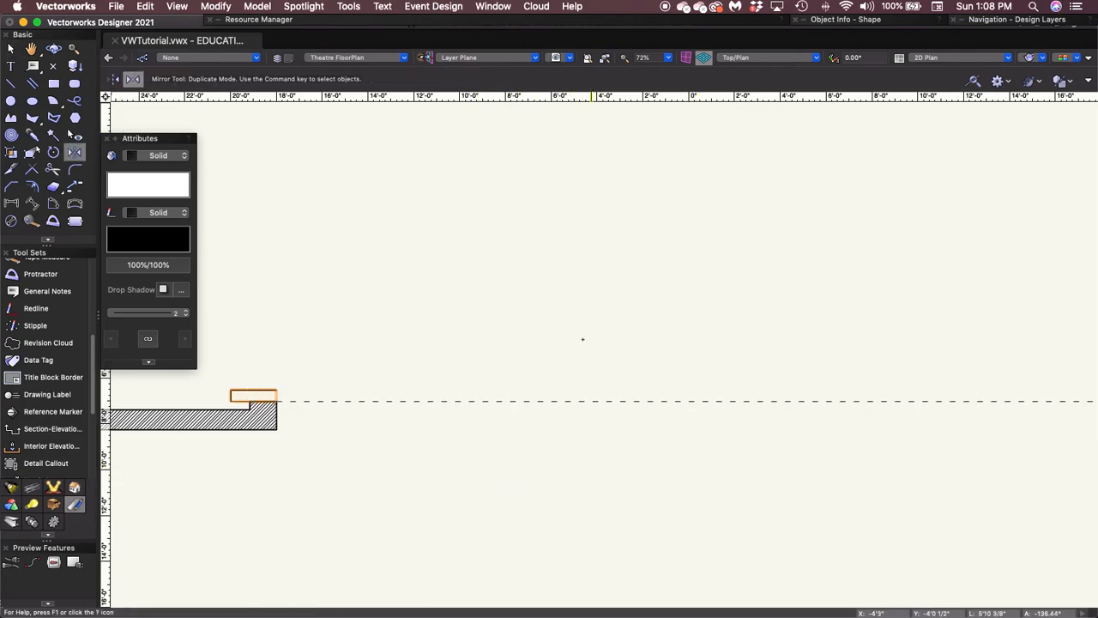
left_click(711, 401)
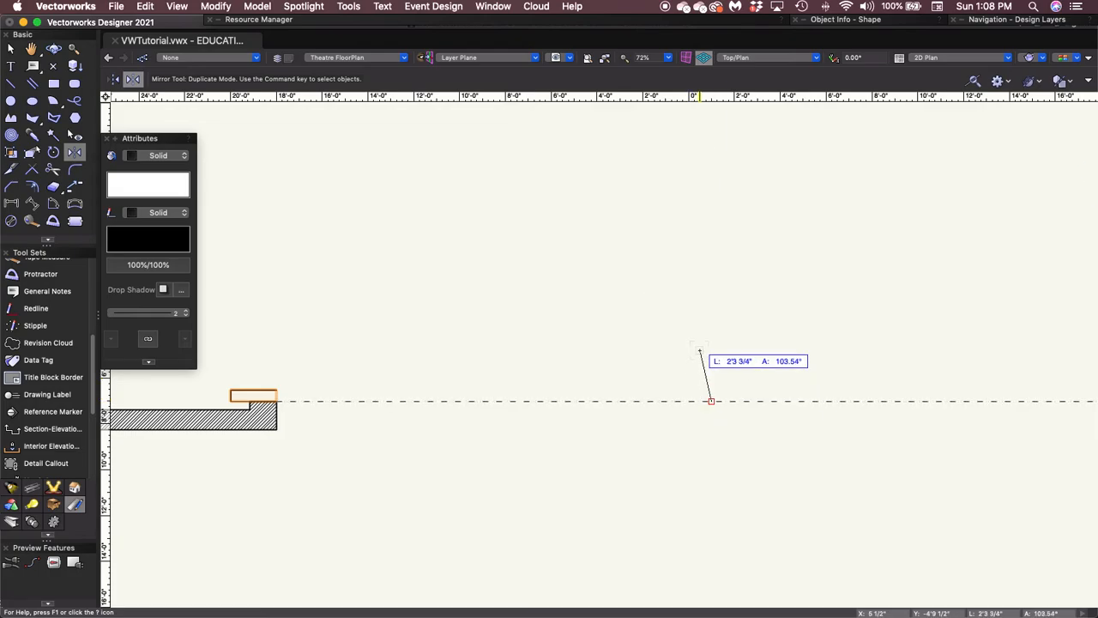
left_click(711, 289)
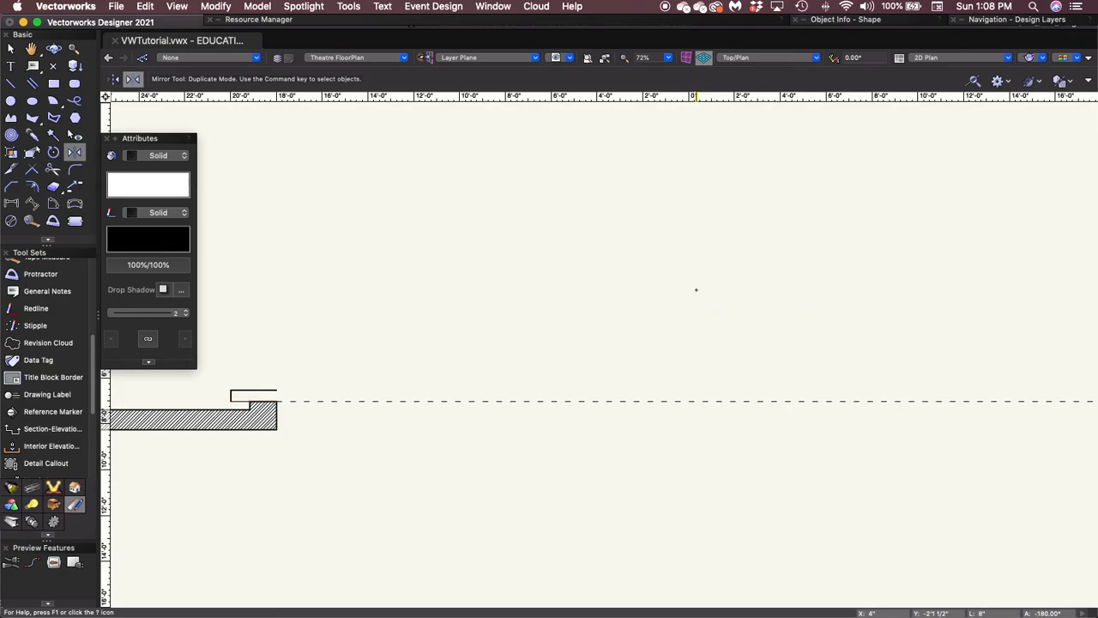
key("x")
key("space")
mouse_move(784, 322)
left_mouse_down()
mouse_move(621, 329)
mouse_move(684, 320)
left_mouse_up()
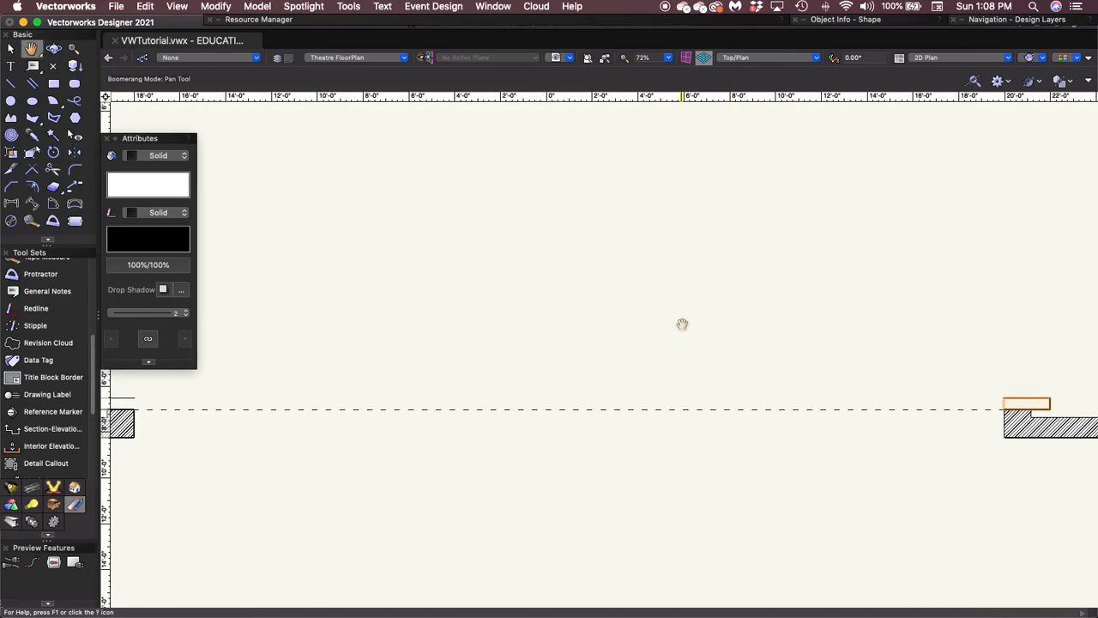
scroll(683, 325, "down", 1)
left_click(684, 331)
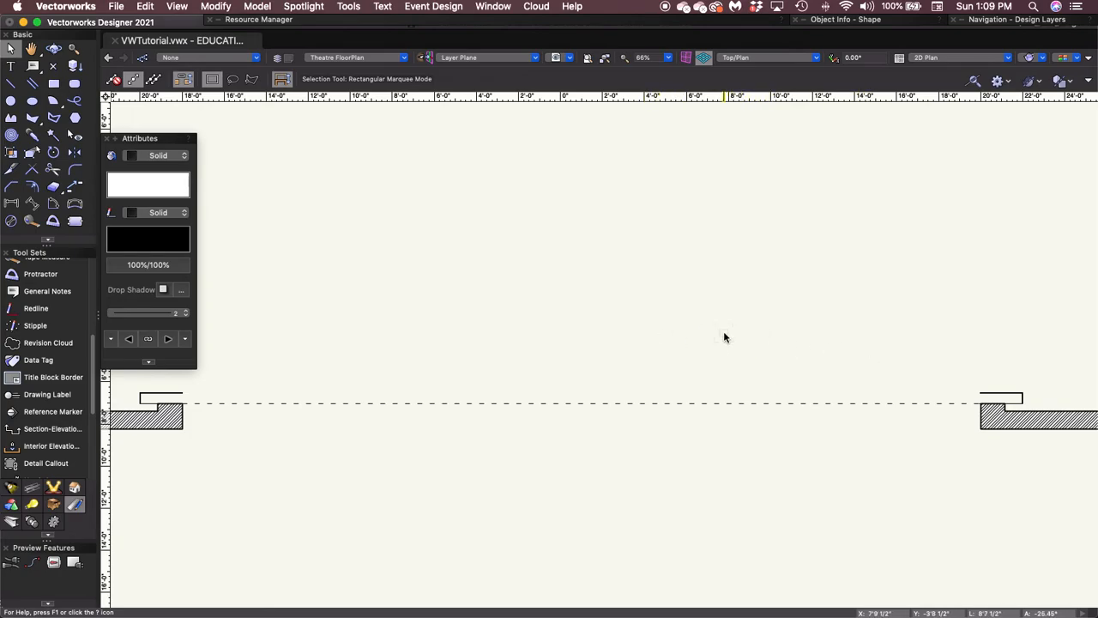
scroll(723, 340, "down", 1)
scroll(723, 339, "down", 3)
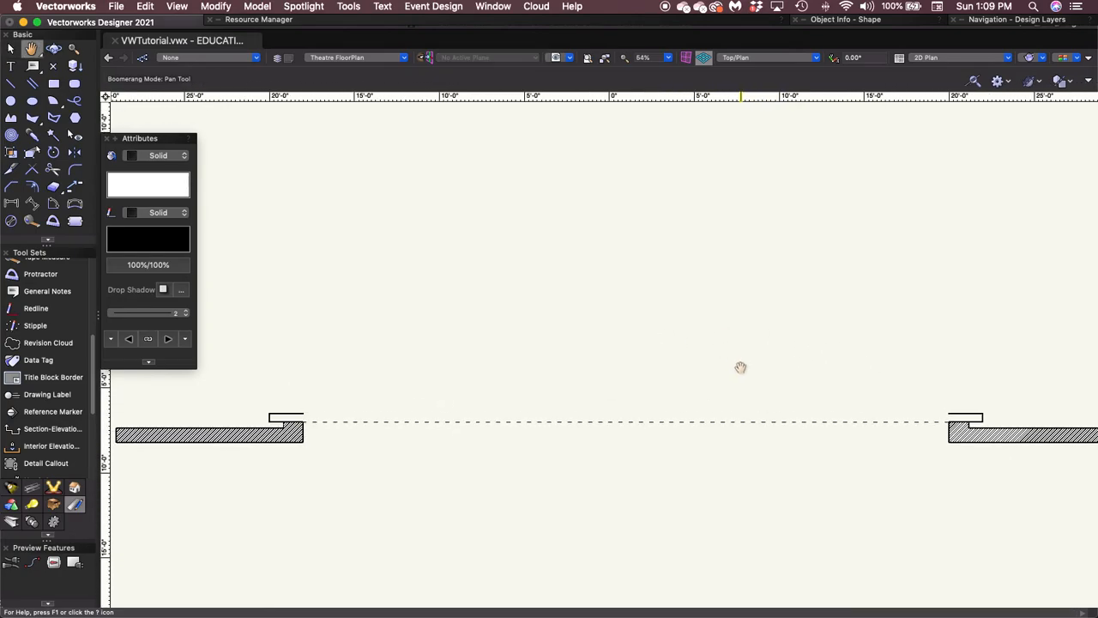
Set the default text font to Graphite MM and the default text size to 24
scroll(739, 365, "down", 1)
mouse_move(738, 360)
middle_mouse_down()
mouse_move(687, 367)
mouse_move(674, 384)
middle_mouse_up()
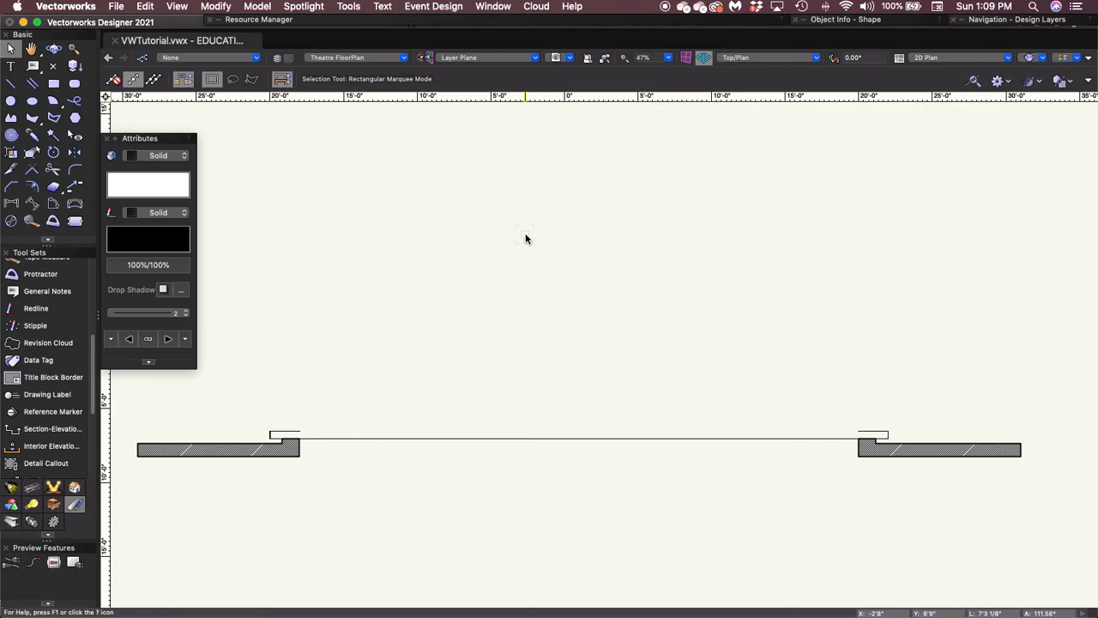
left_click(383, 7)
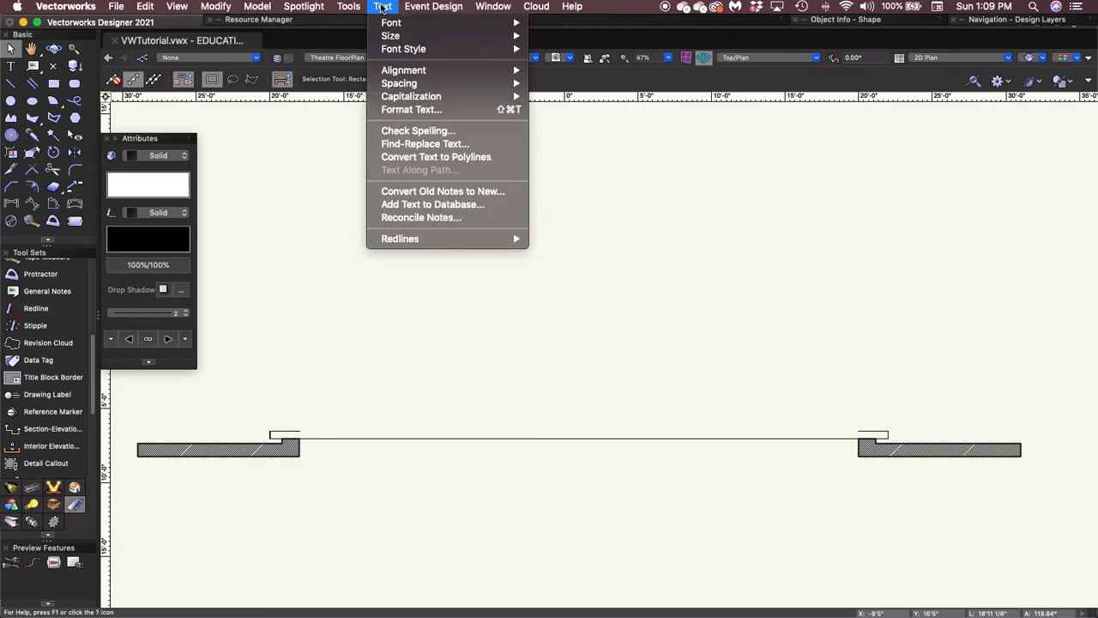
mouse_move(388, 24)
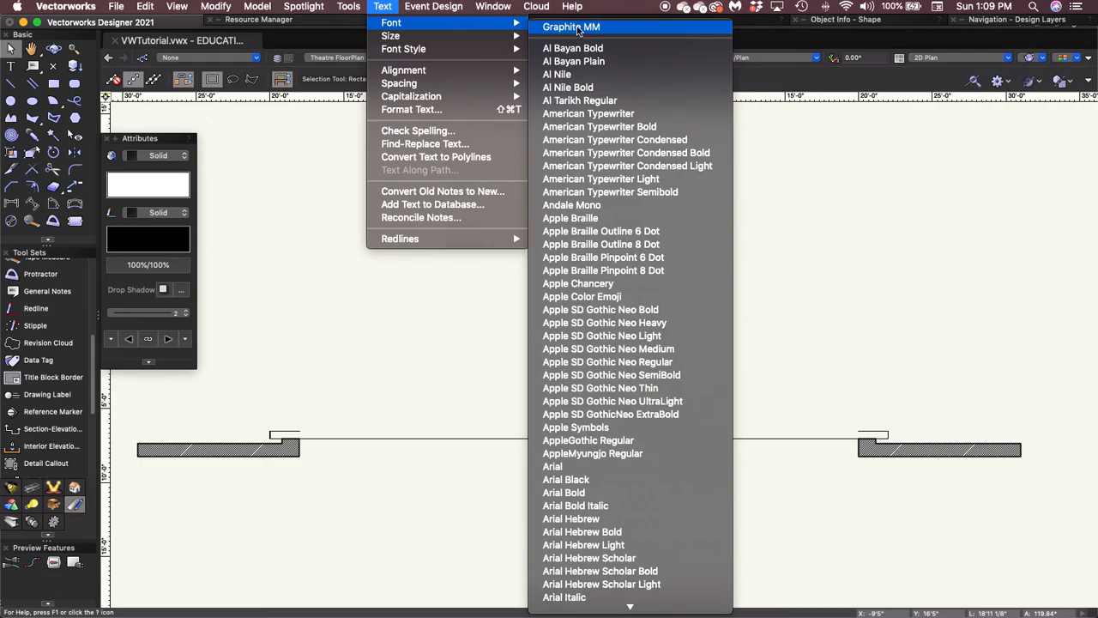
scroll(613, 122, "down", 20)
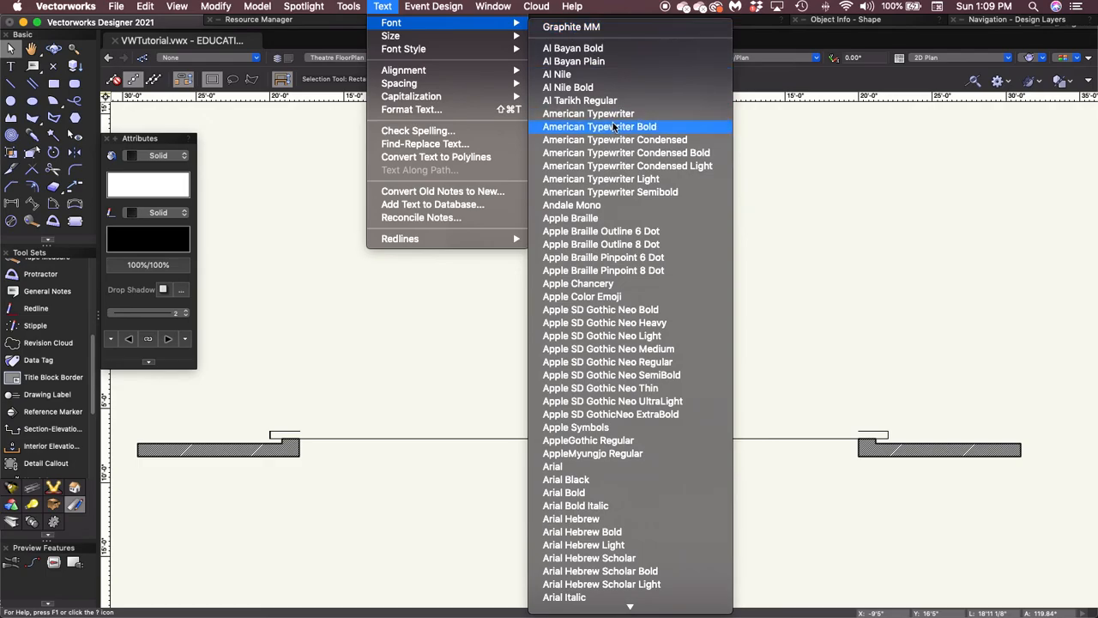
scroll(613, 126, "down", 13)
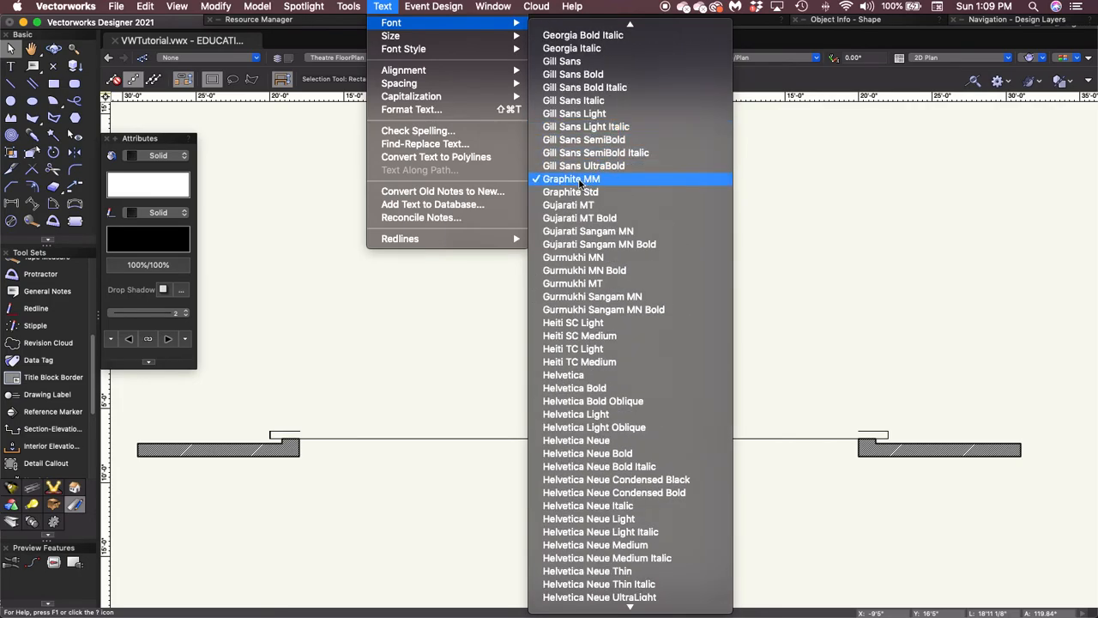
left_click(580, 183)
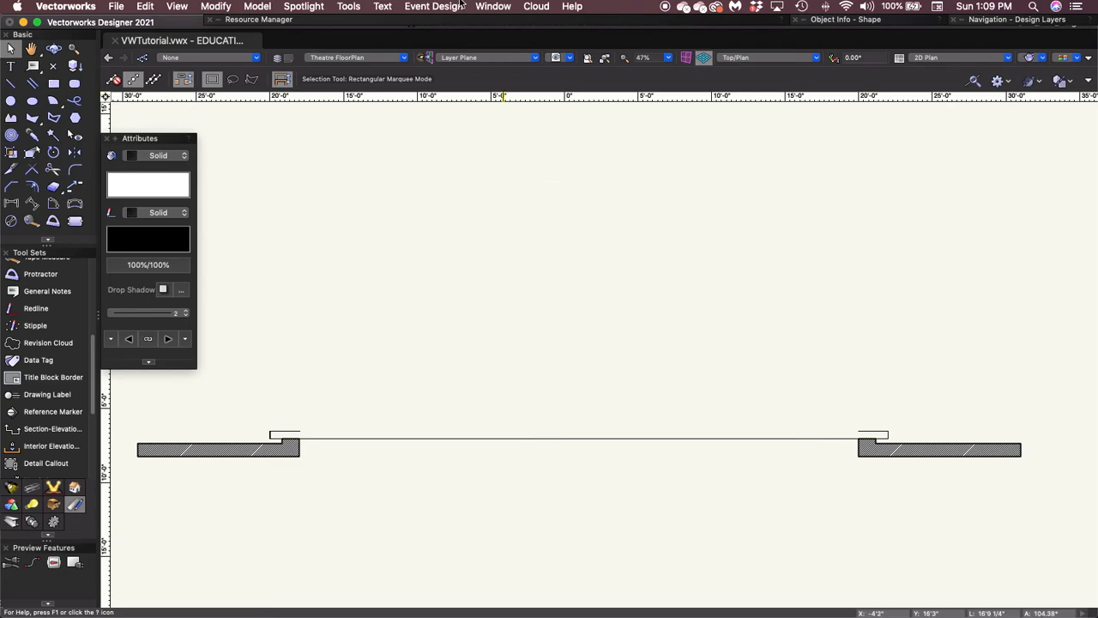
left_click(380, 7)
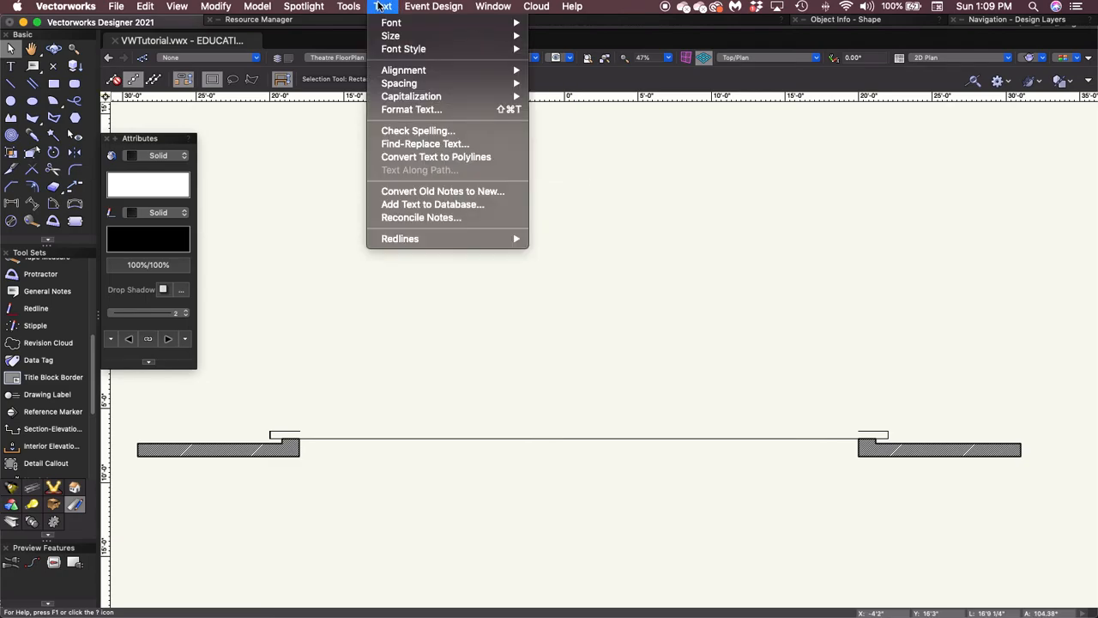
mouse_move(392, 34)
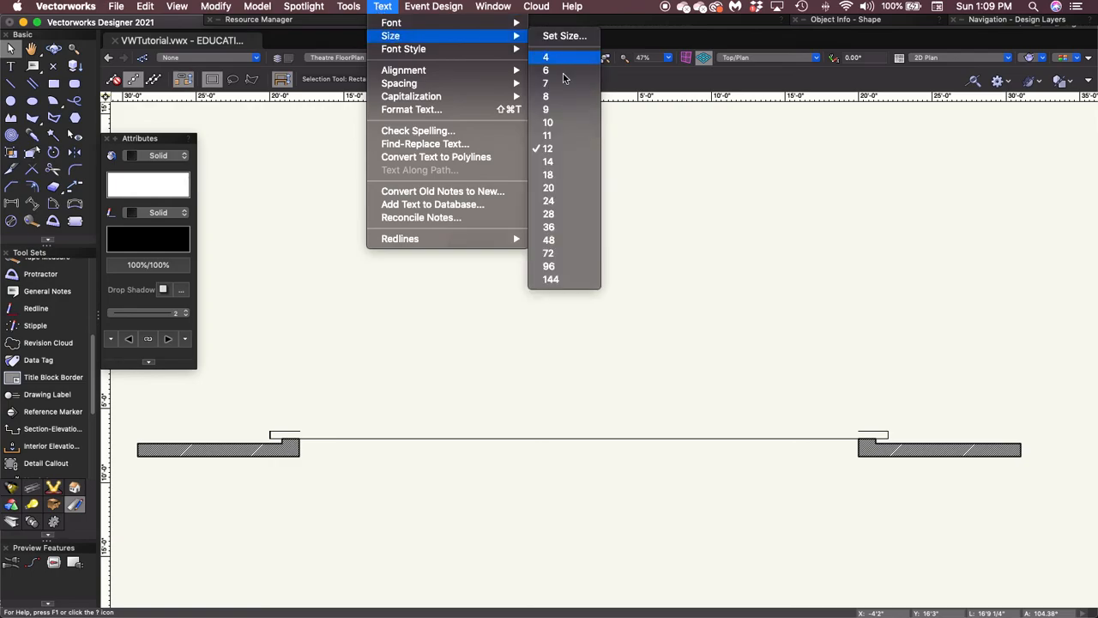
left_click(554, 201)
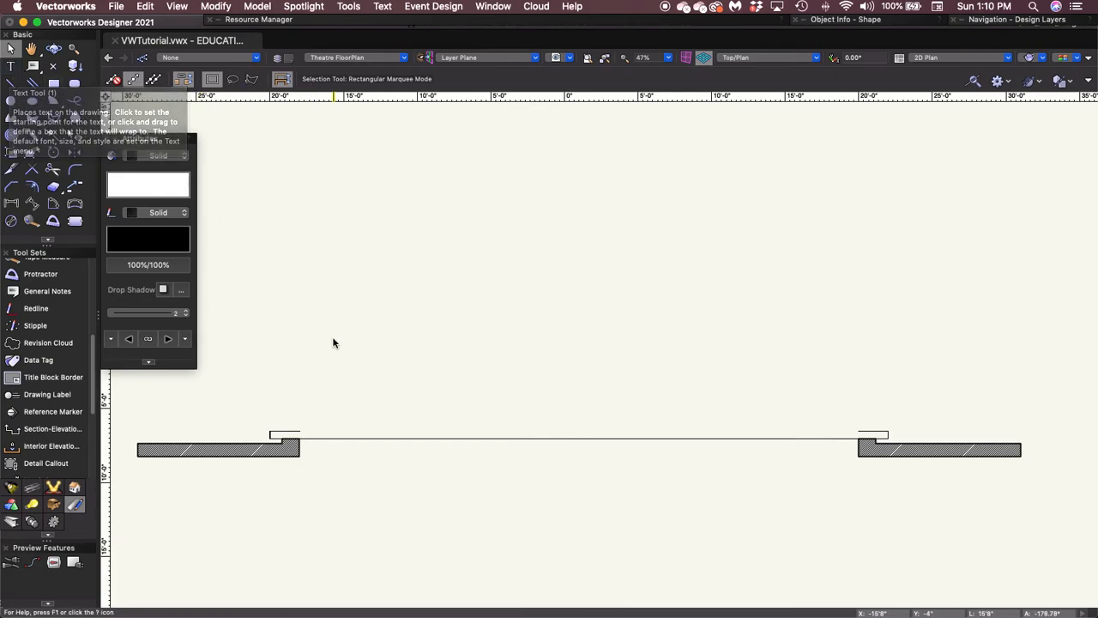
Place a text letter "P" below the dashed line, a short distance inside the left wall's end, and deselect it
key("1")
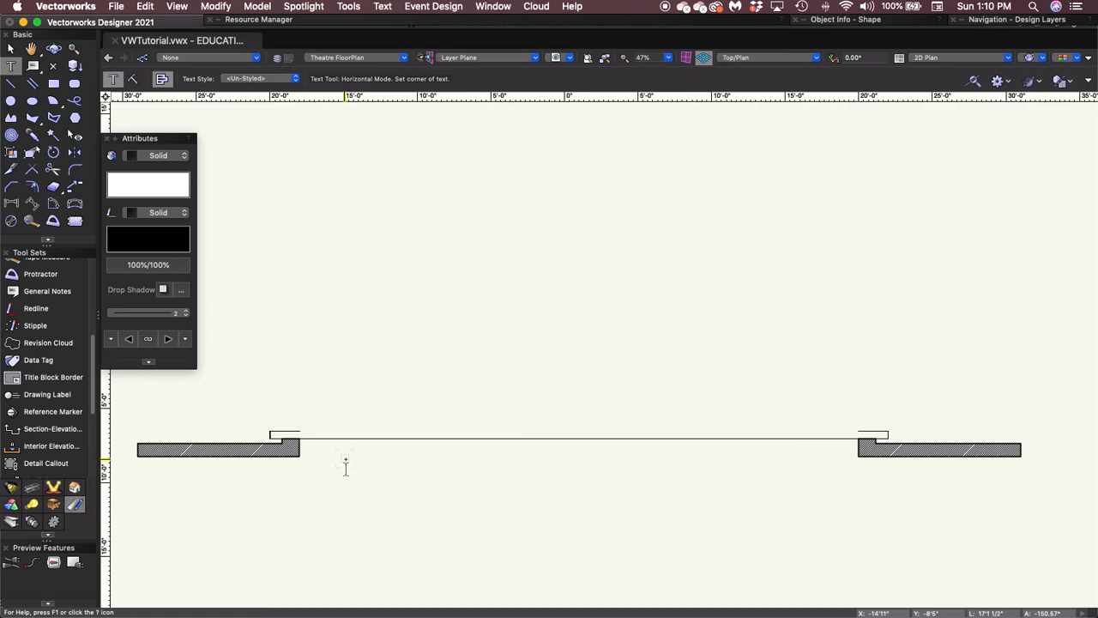
left_click(346, 466)
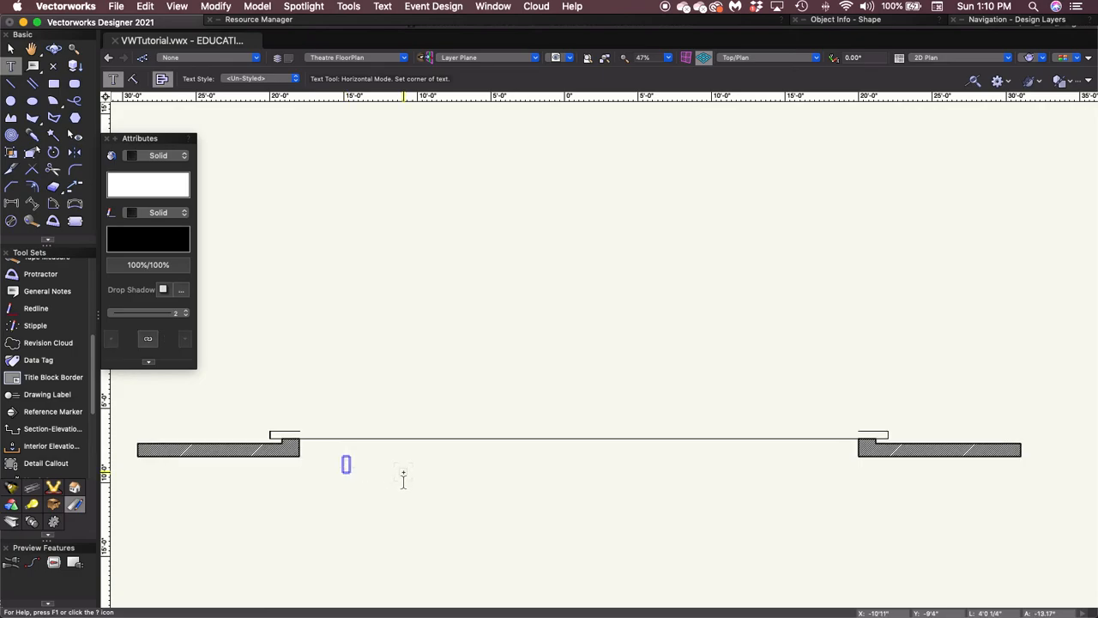
type("F")
key("Escape")
key("x")
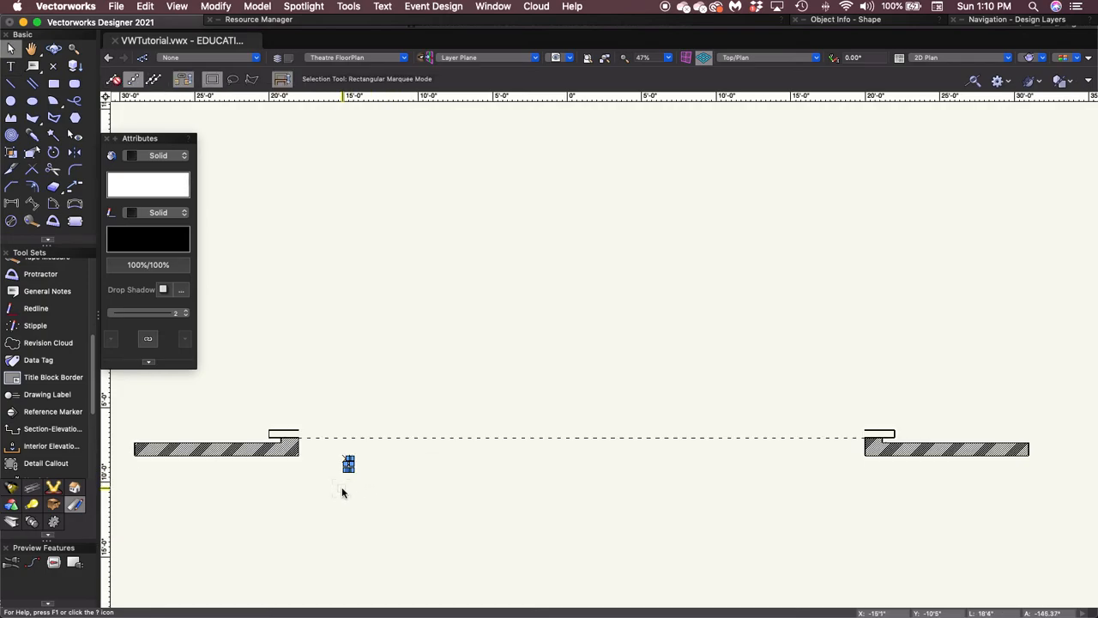
scroll(352, 485, "up", 3)
scroll(350, 484, "up", 5)
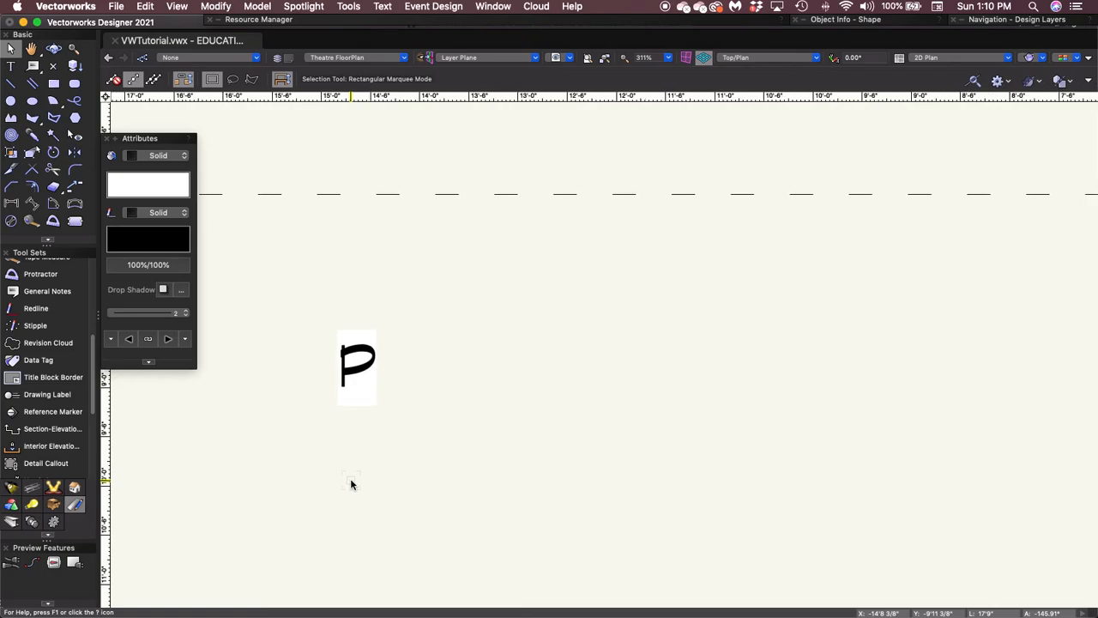
scroll(353, 479, "down", 2)
middle_click_drag(347, 467, 427, 463)
left_click(437, 397)
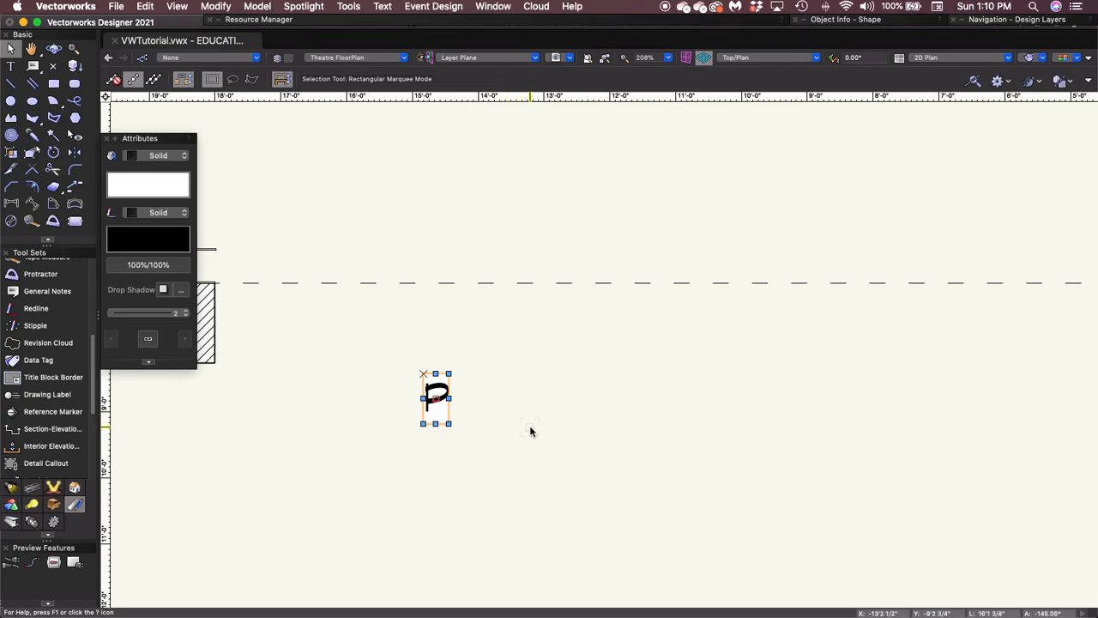
left_click(529, 430)
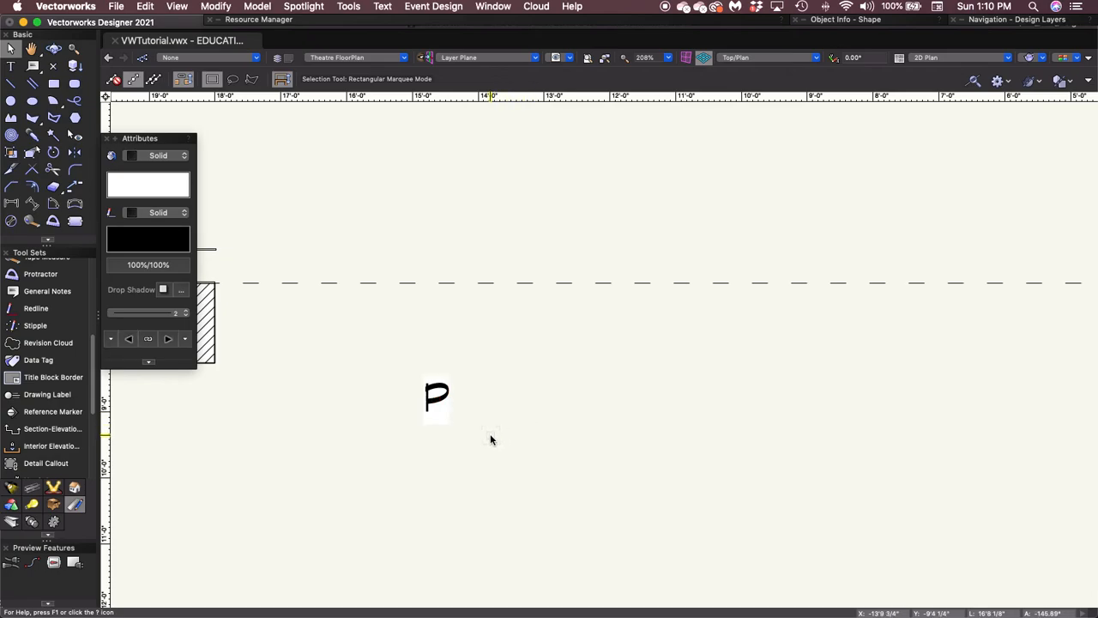
Place a separate text letter "L" diagonally below and to the right of the P
key("1")
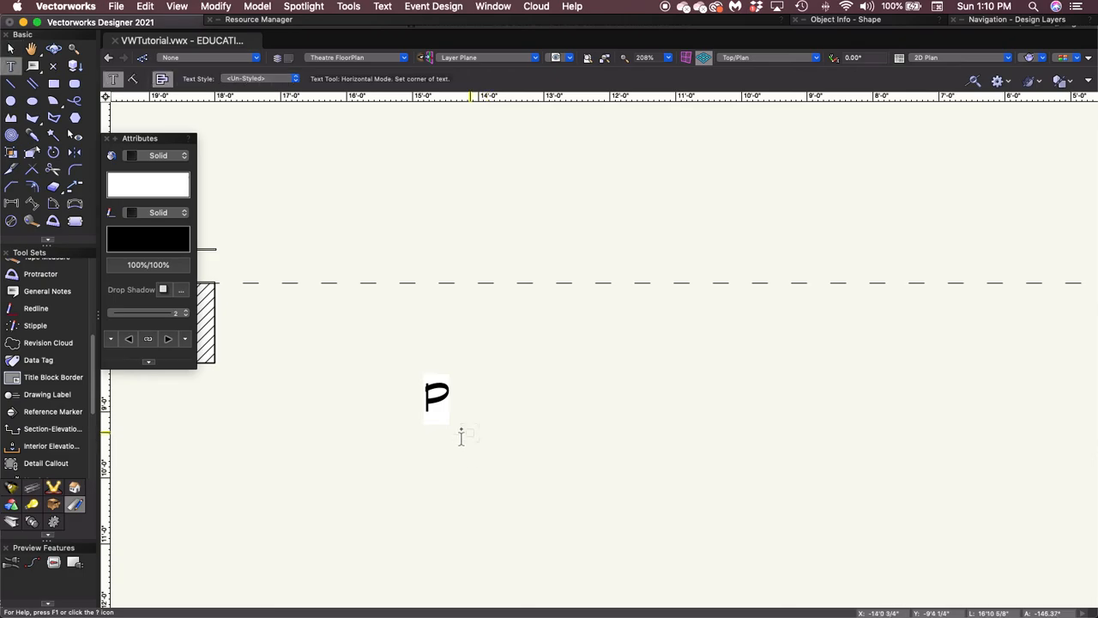
left_click(464, 419)
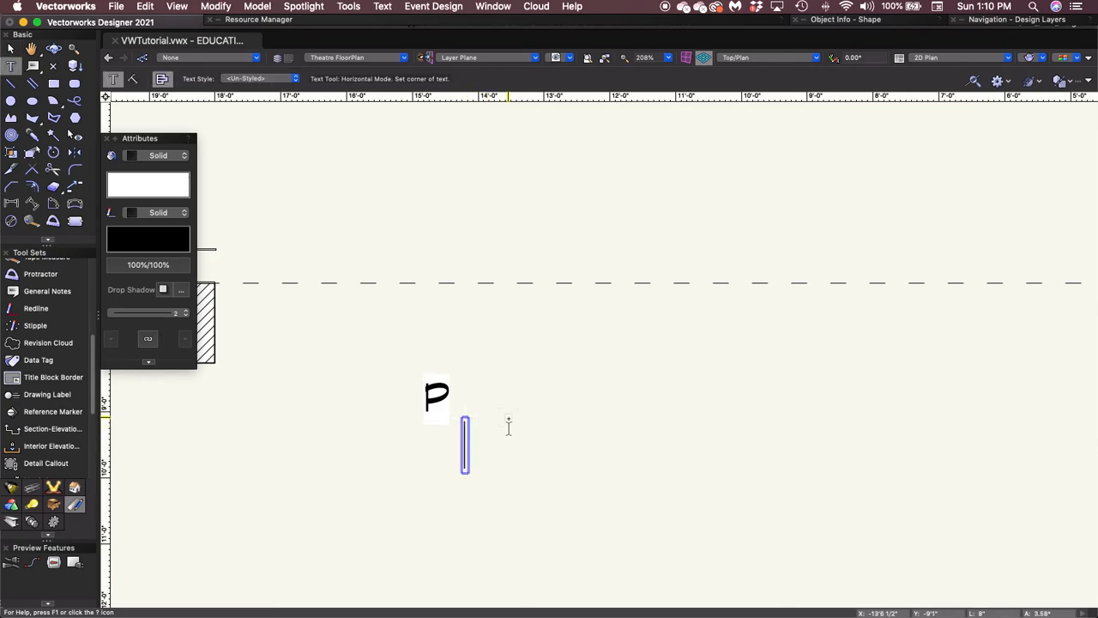
type("L")
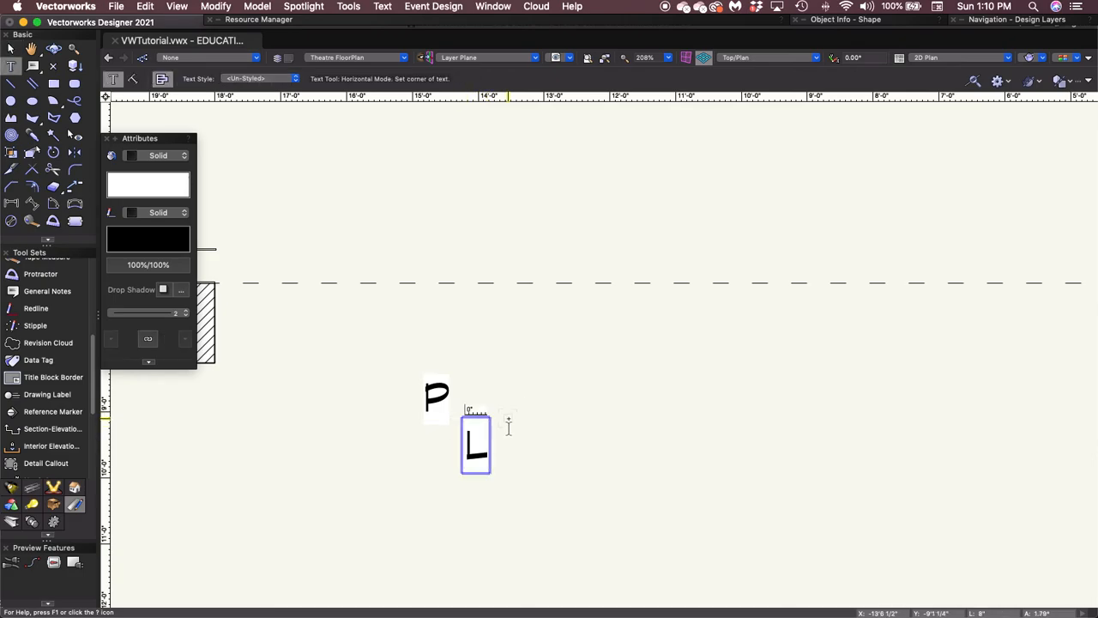
key("Escape")
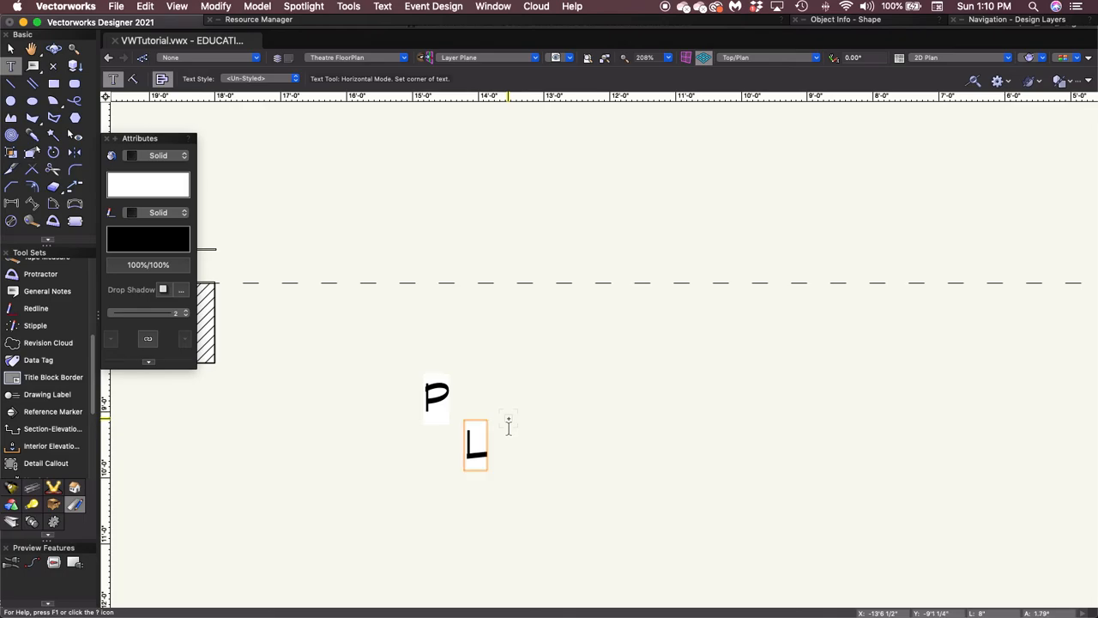
key("x")
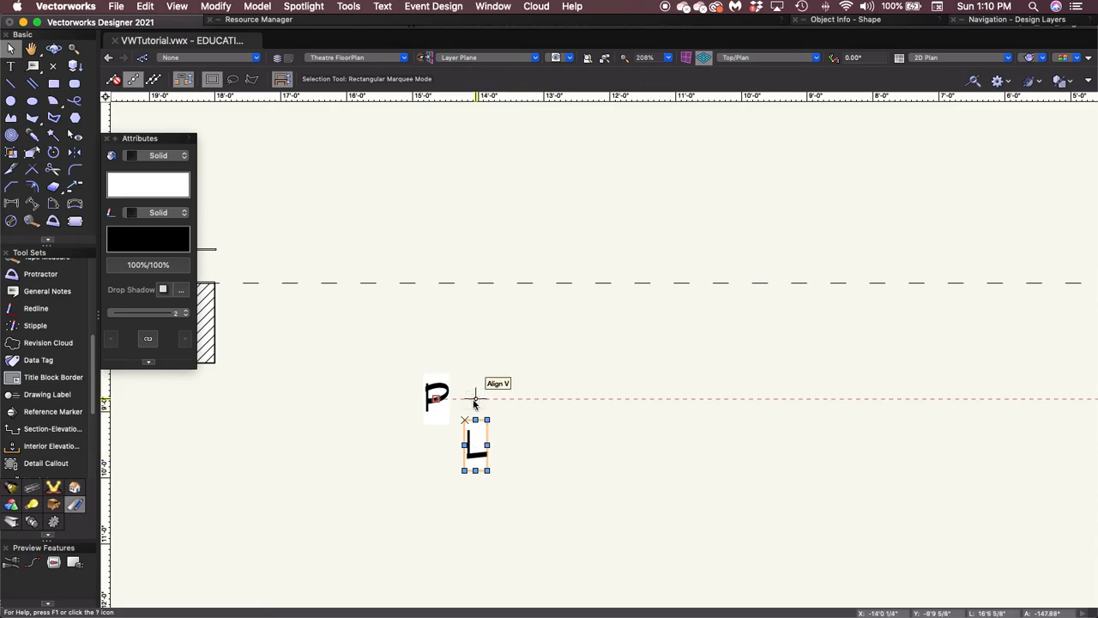
Move the P and L together closer to the left wall's end, set their fill to None, and deselect them
left_click(425, 399, "shift")
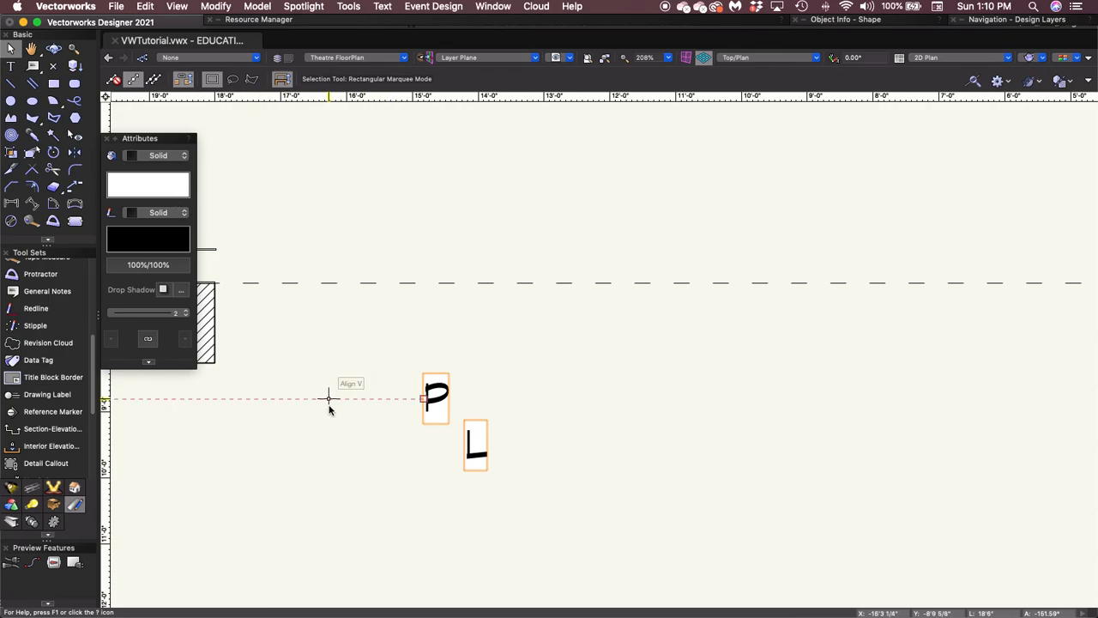
middle_click_drag(333, 417, 430, 440)
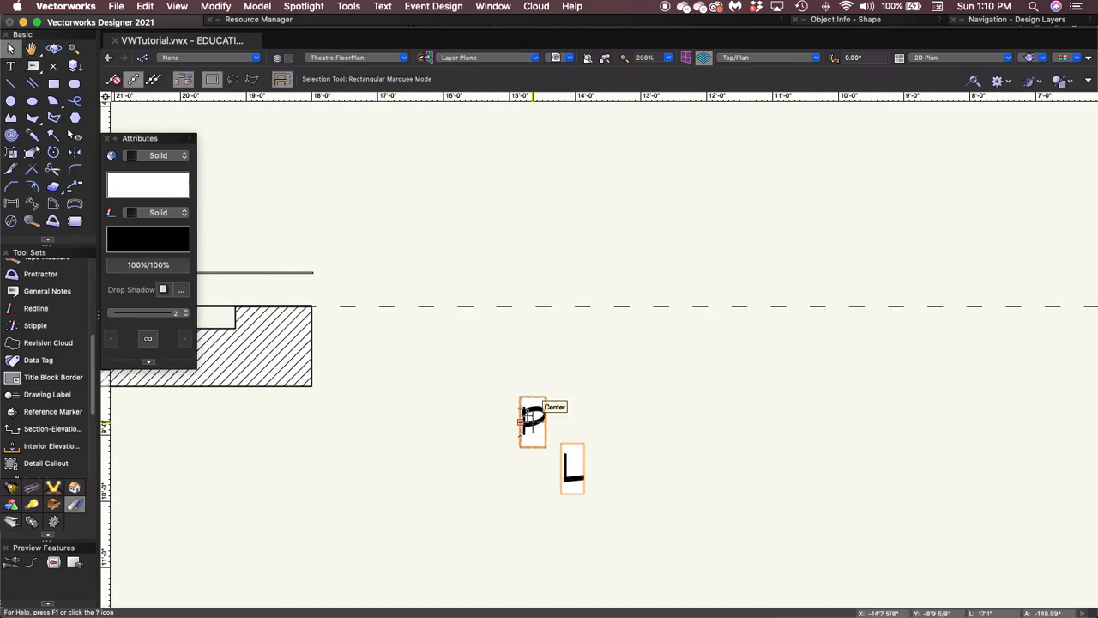
left_click_drag(532, 418, 280, 345)
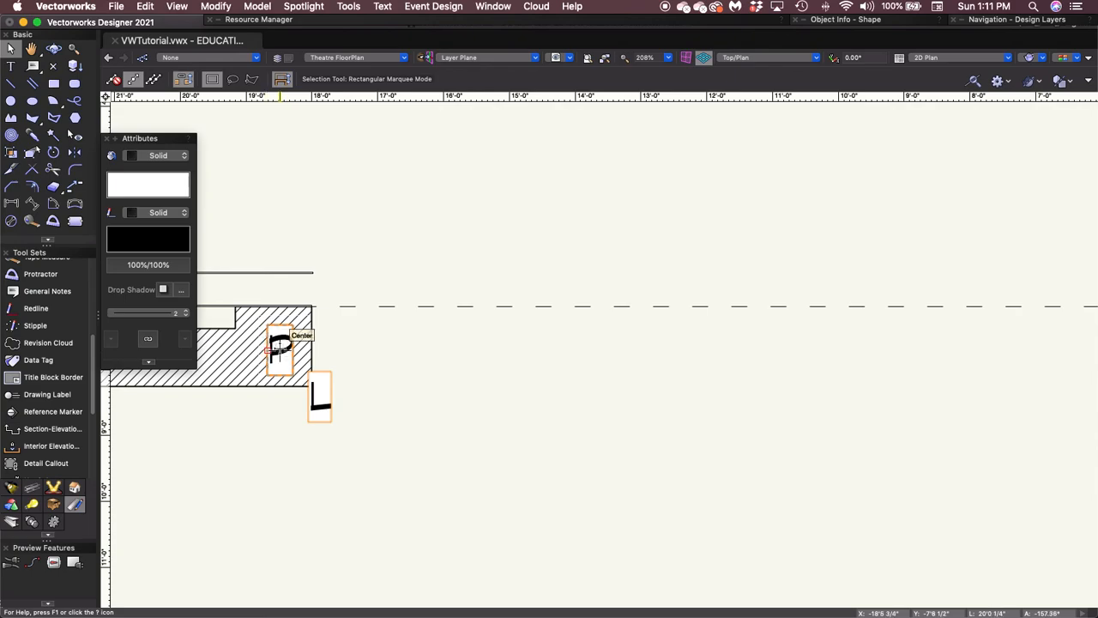
left_click_drag(285, 350, 378, 350)
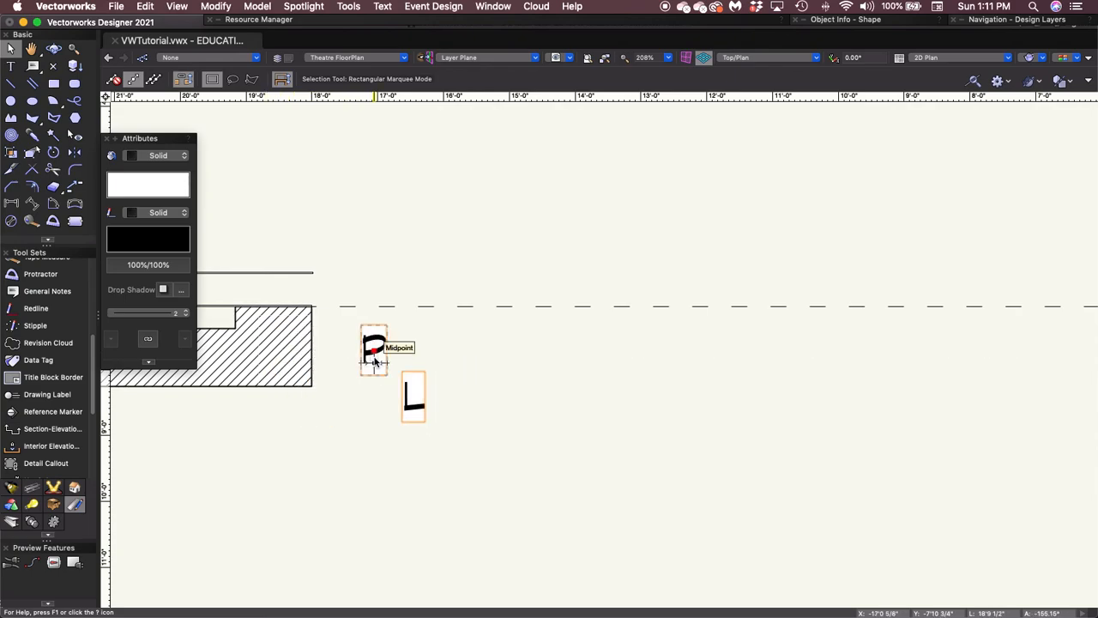
left_click(170, 158)
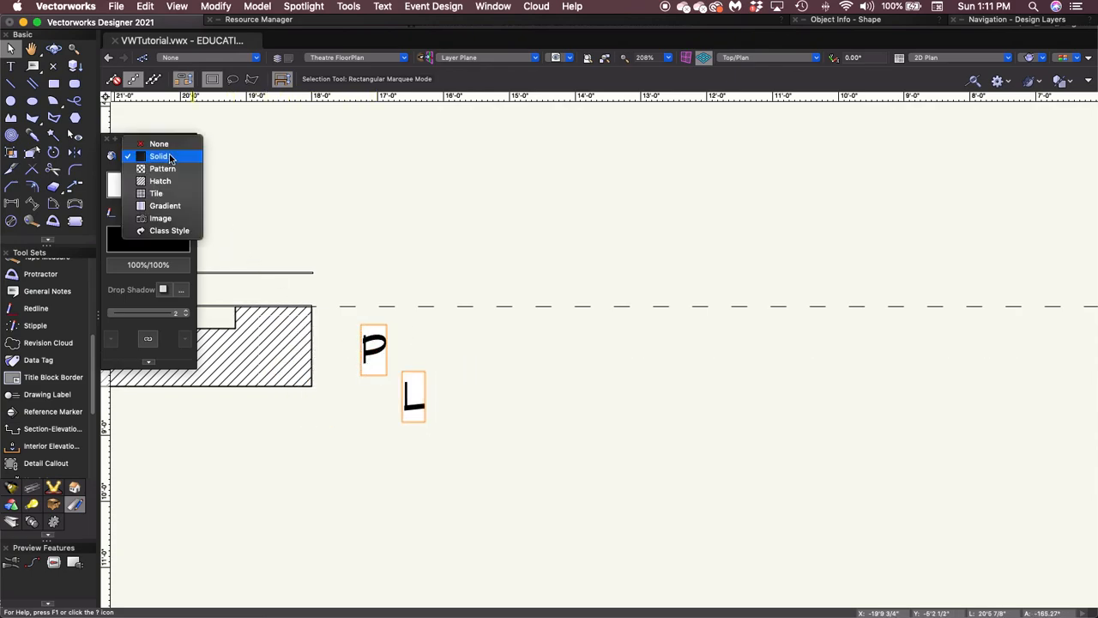
left_click(164, 144)
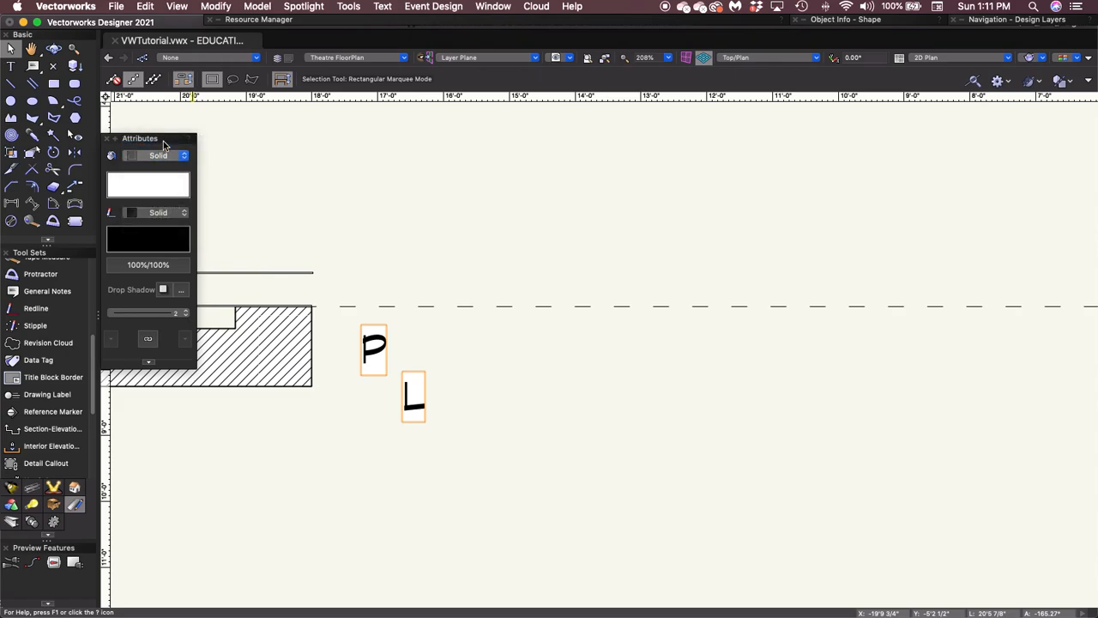
left_click(457, 477)
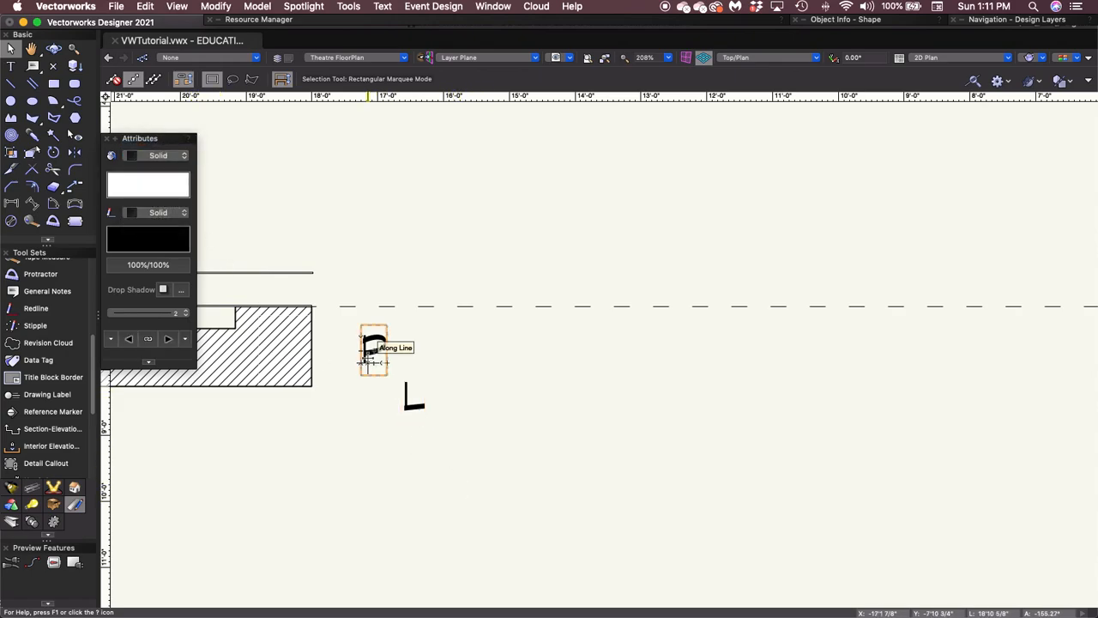
Test the P's background over the left wall's hatch, and return the letter to the open area above the L
left_click(374, 345)
left_click_drag(374, 346, 290, 345)
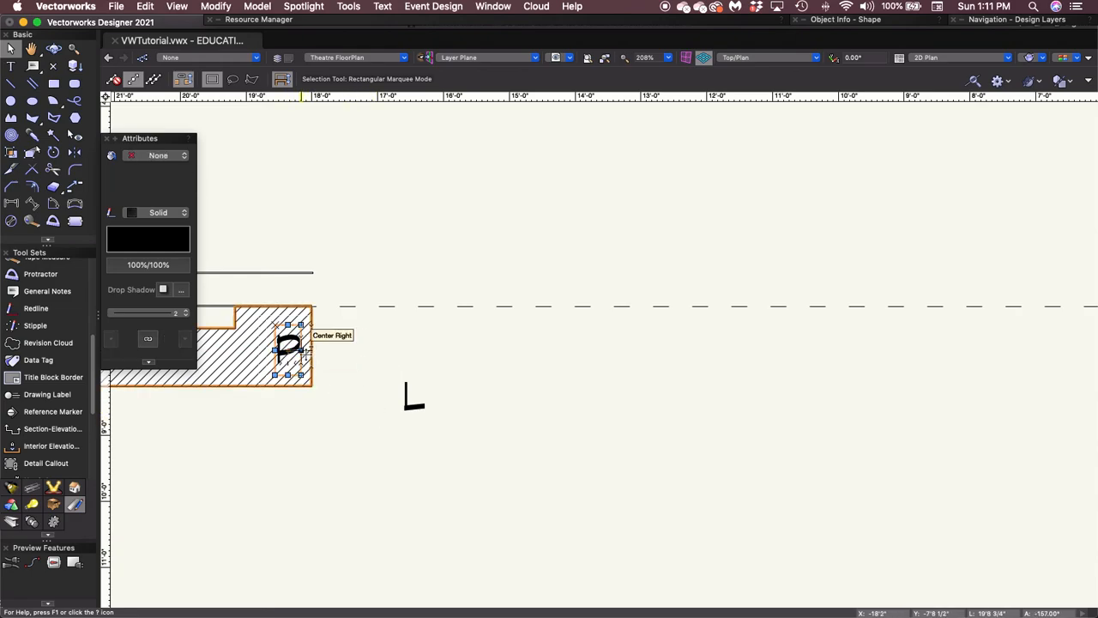
left_click_drag(290, 345, 387, 342)
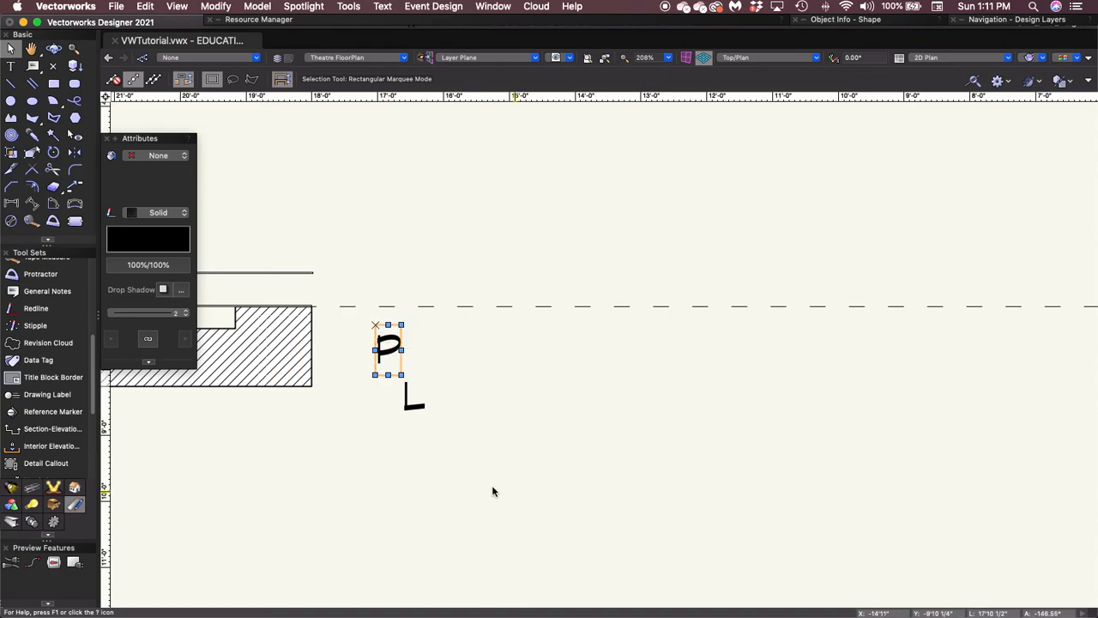
left_click(402, 448)
Move the L up to overlap the P's lower right part, forming an interlocked PL symbol, and deselect it
scroll(375, 372, "up", 3)
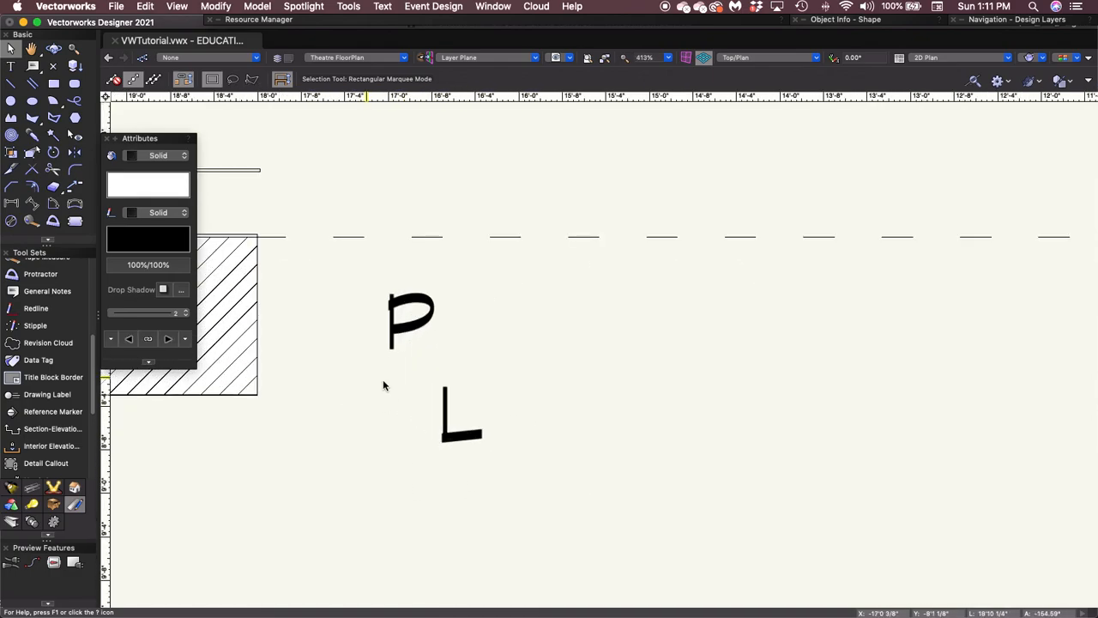
left_click(442, 416)
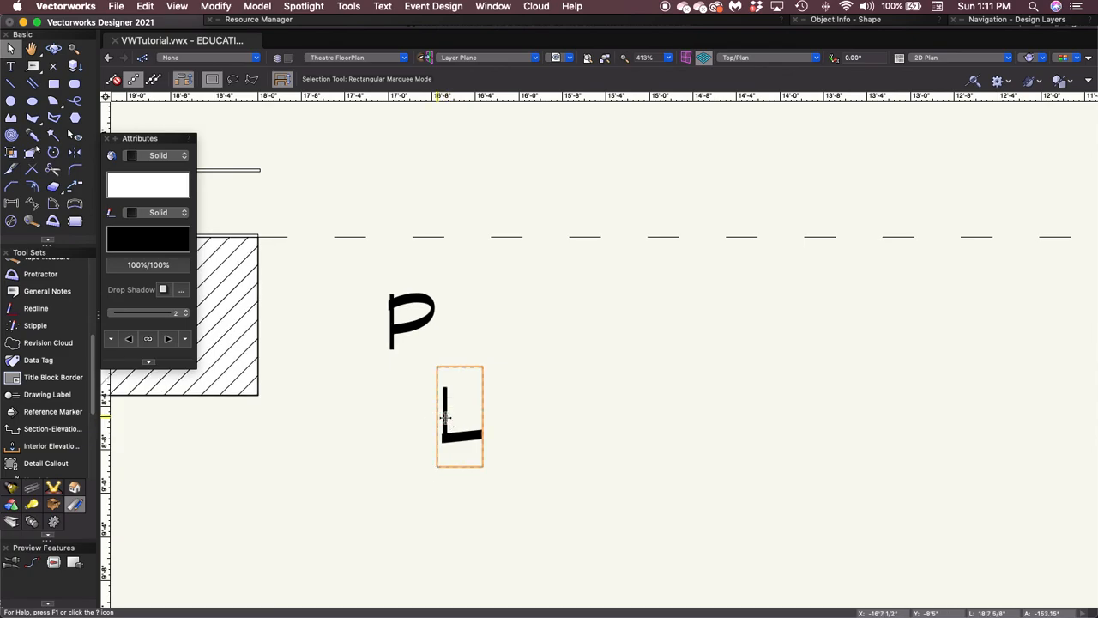
left_click_drag(437, 416, 409, 350)
left_click(435, 370)
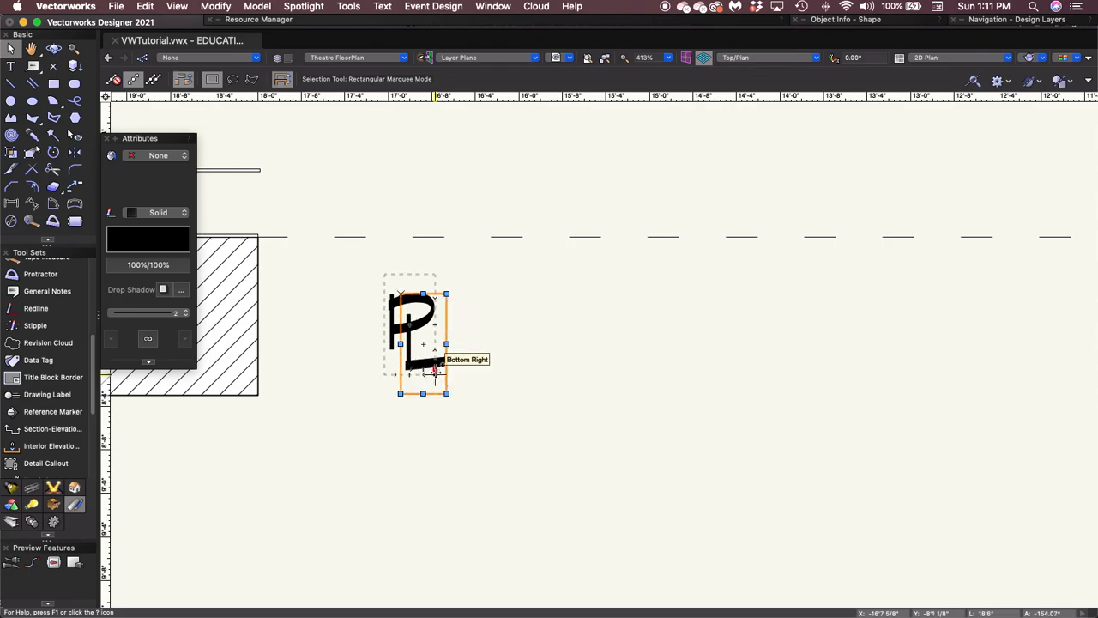
left_click(519, 418)
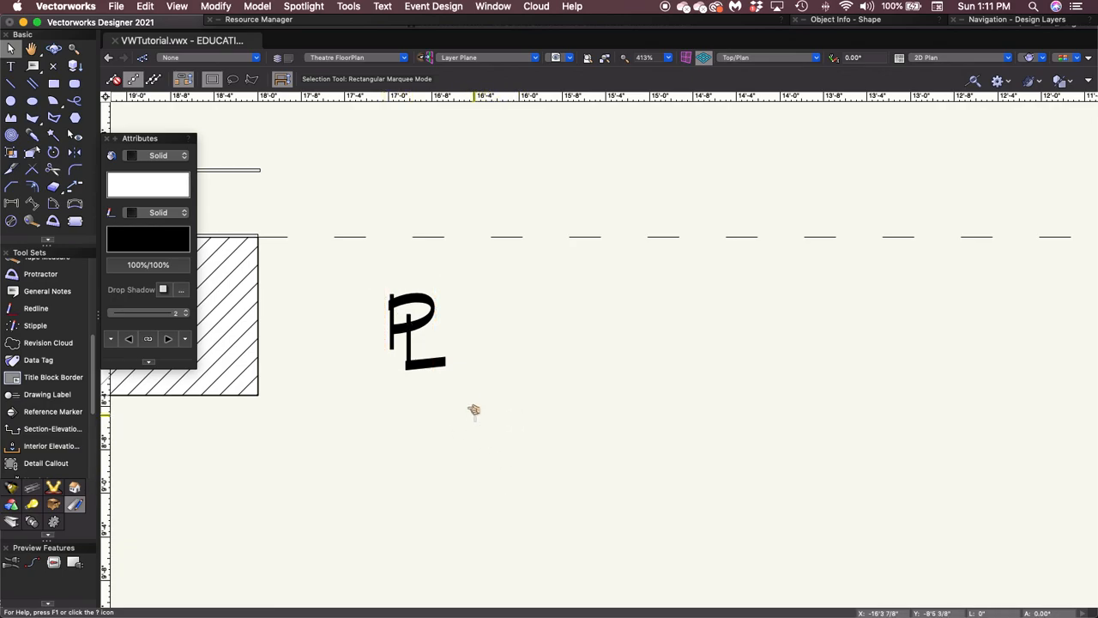
Group the P and L, and move the group beside the left wall's end, just below the dashed line
left_click_drag(476, 421, 347, 257)
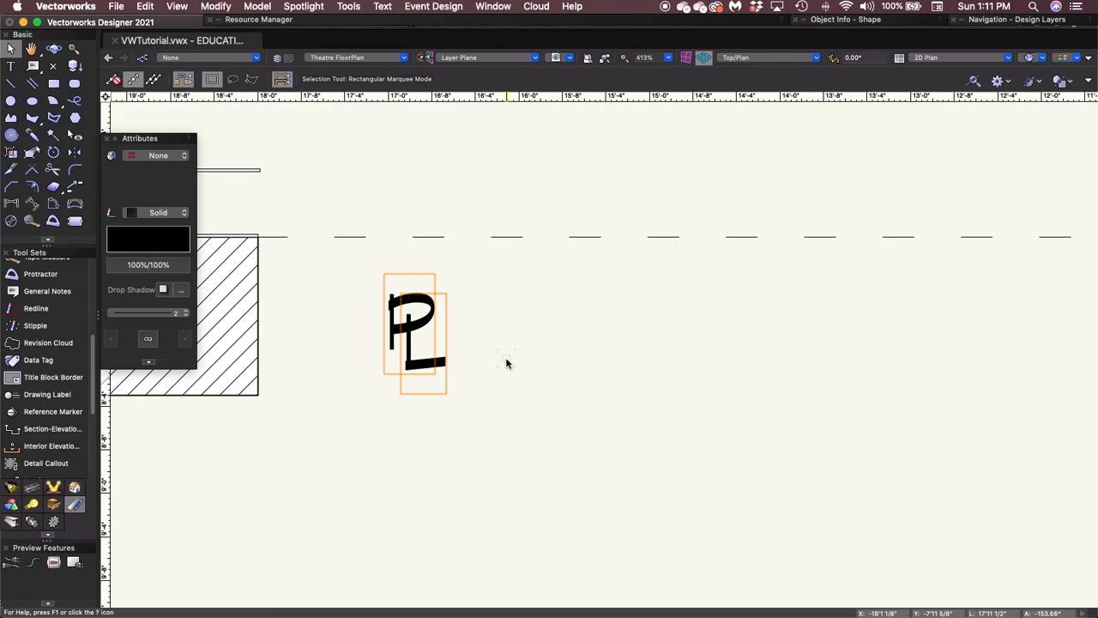
key("super+g")
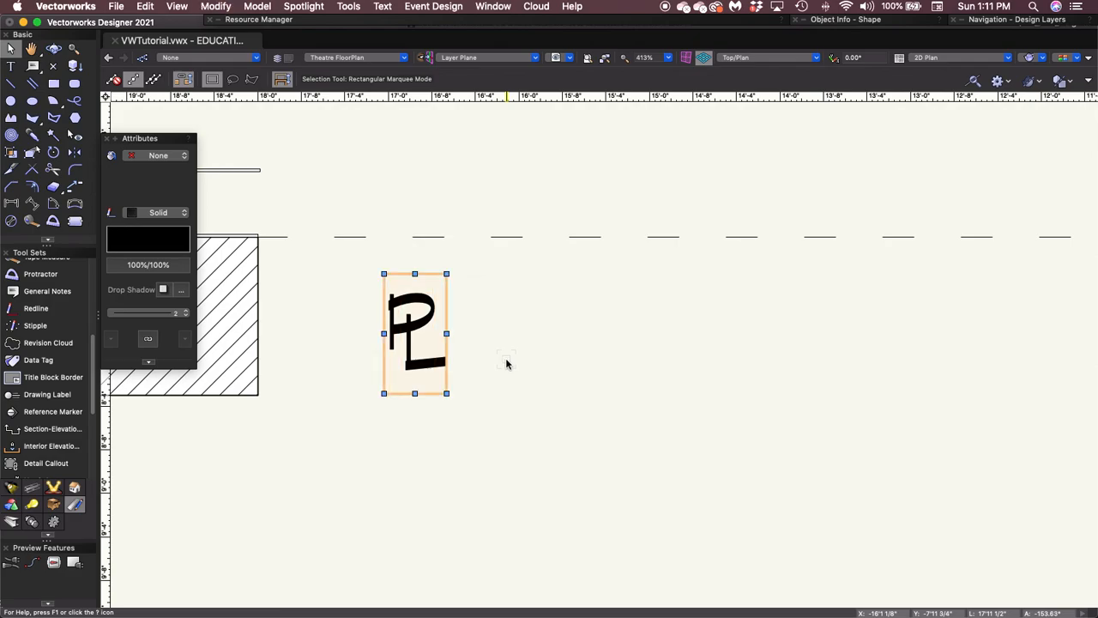
left_click_drag(409, 323, 303, 293)
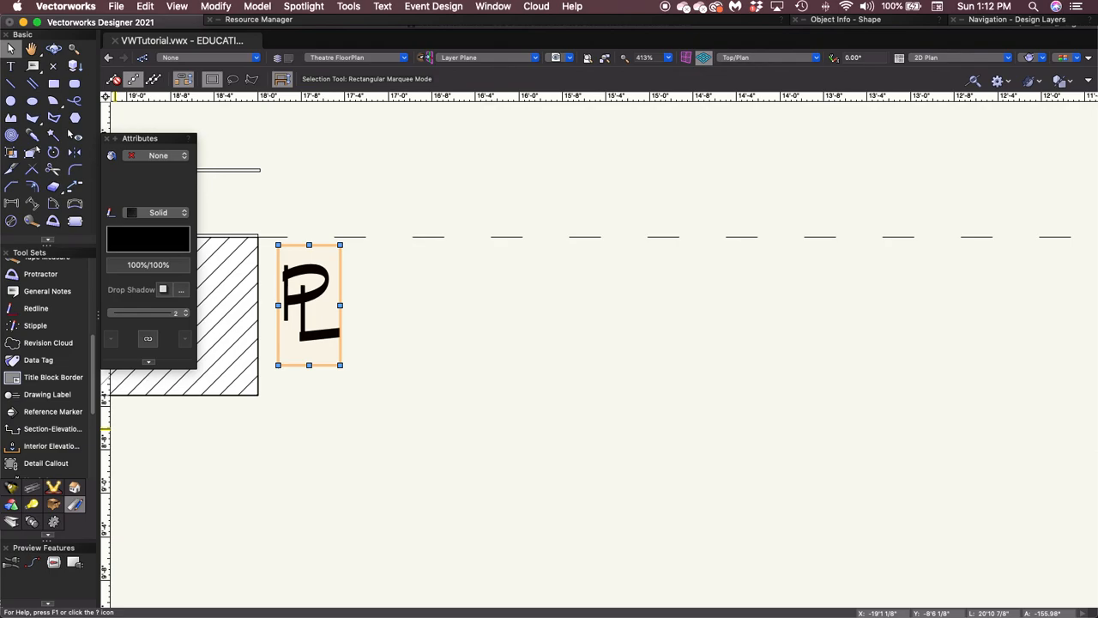
left_click(742, 395)
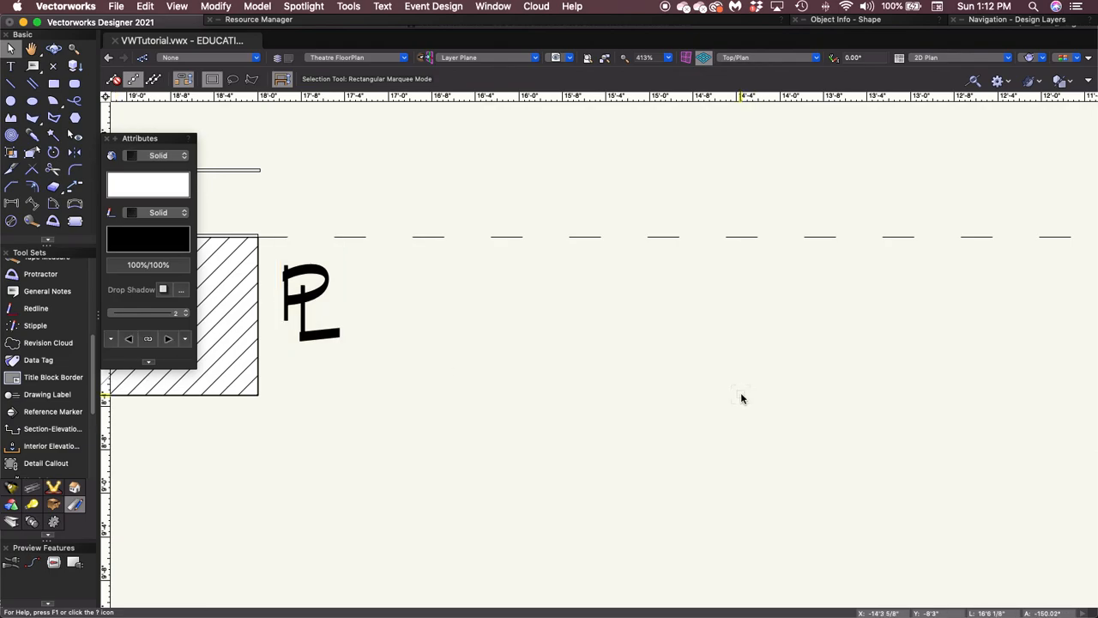
scroll(741, 397, "down", 2)
scroll(740, 395, "down", 5)
mouse_move(738, 397)
left_mouse_down()
mouse_move(528, 402)
mouse_move(492, 438)
left_mouse_up()
scroll(524, 408, "down", 2)
scroll(581, 473, "down", 2)
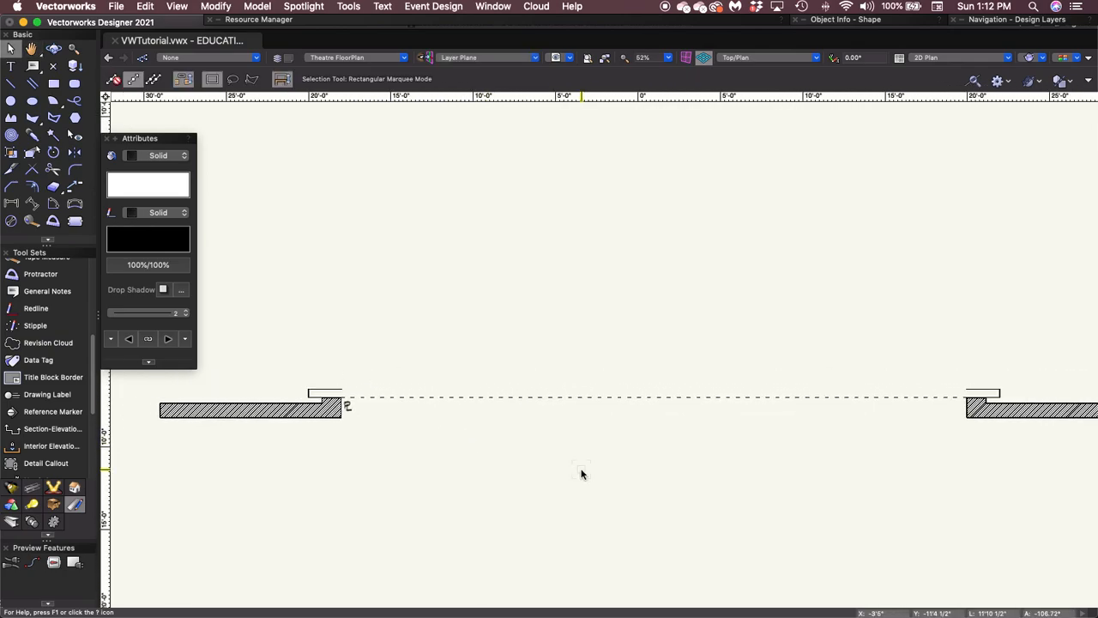
scroll(581, 473, "down", 1)
mouse_move(591, 478)
left_mouse_down()
mouse_move(492, 490)
mouse_move(549, 494)
left_mouse_up()
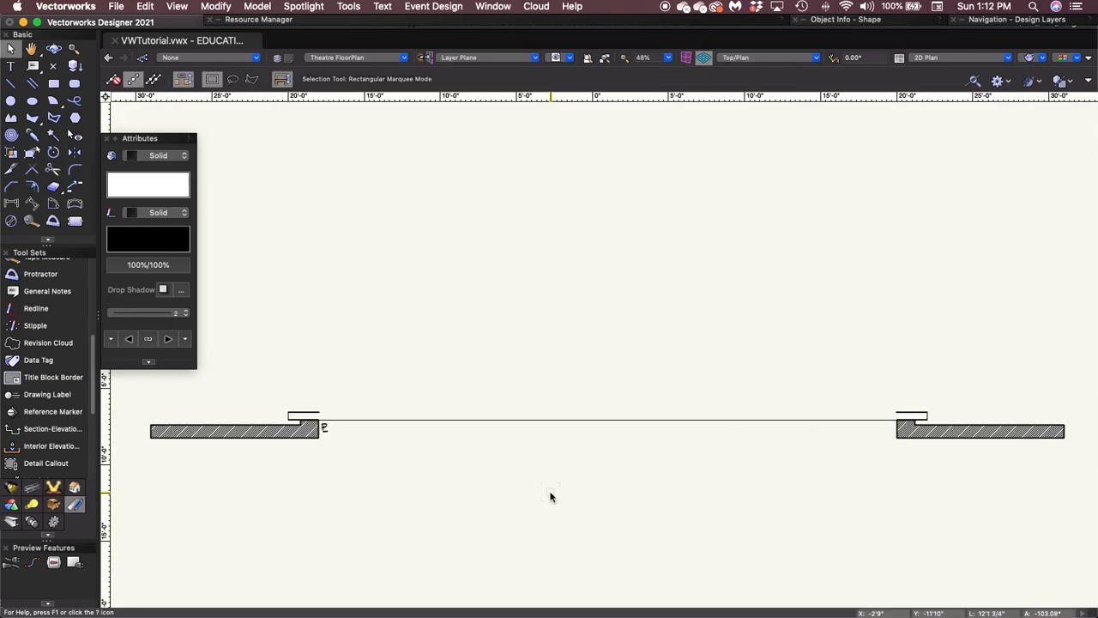